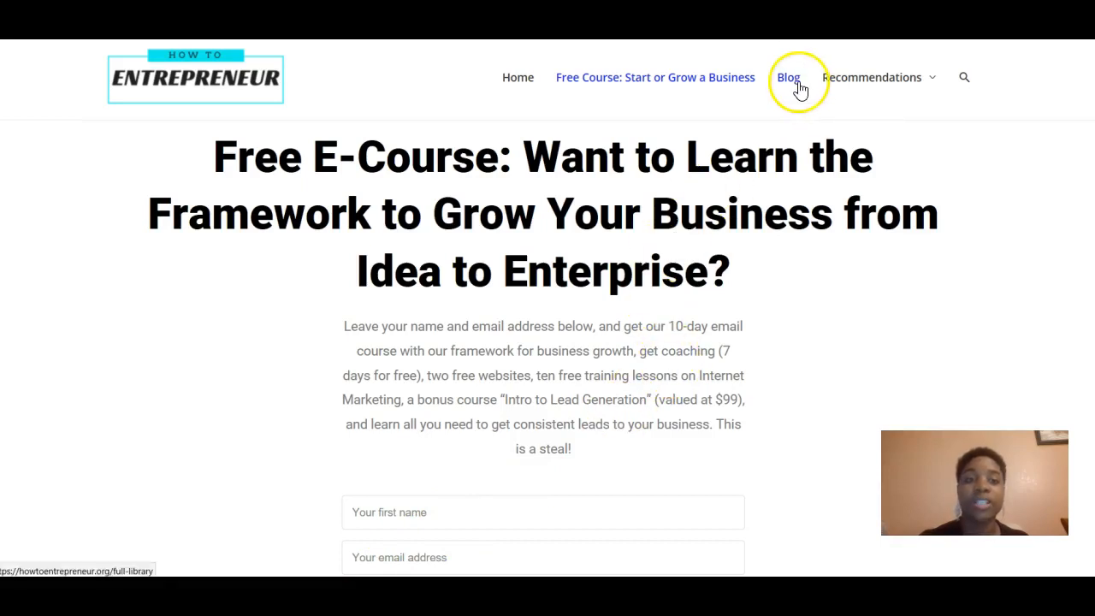
Open the blog article "How to do Rank and Rent SEO (without Paying Thousands for Courses)" from the blog listing.
{"action": "left_click", "coordinate": [790, 89]}
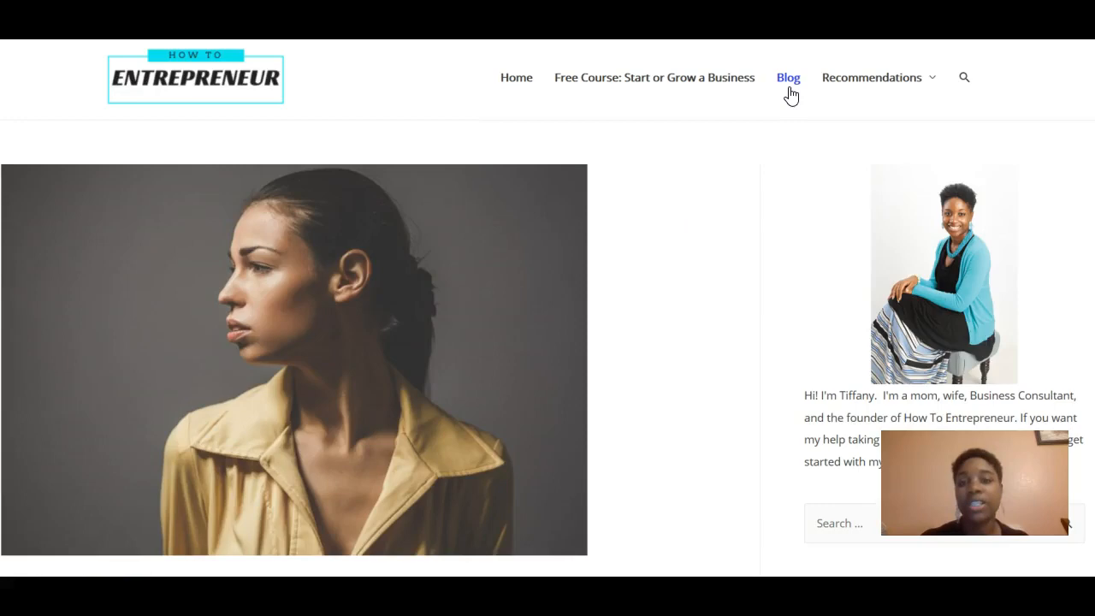
{"action": "scroll", "coordinate": [790, 94], "scroll_direction": "down", "scroll_amount": 10}
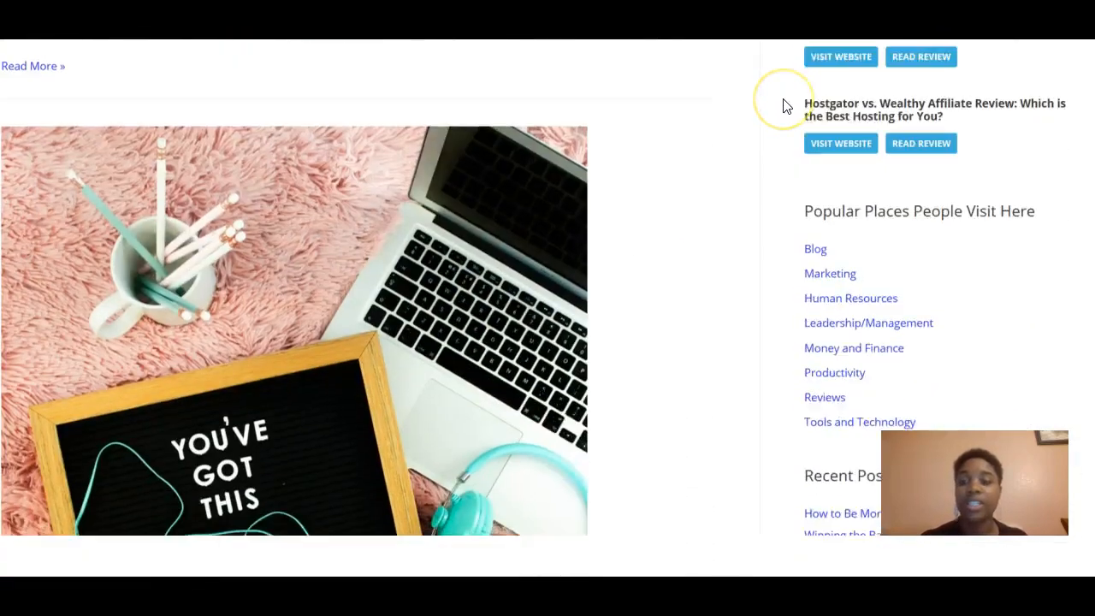
{"action": "scroll", "coordinate": [786, 106], "scroll_direction": "down", "scroll_amount": 10}
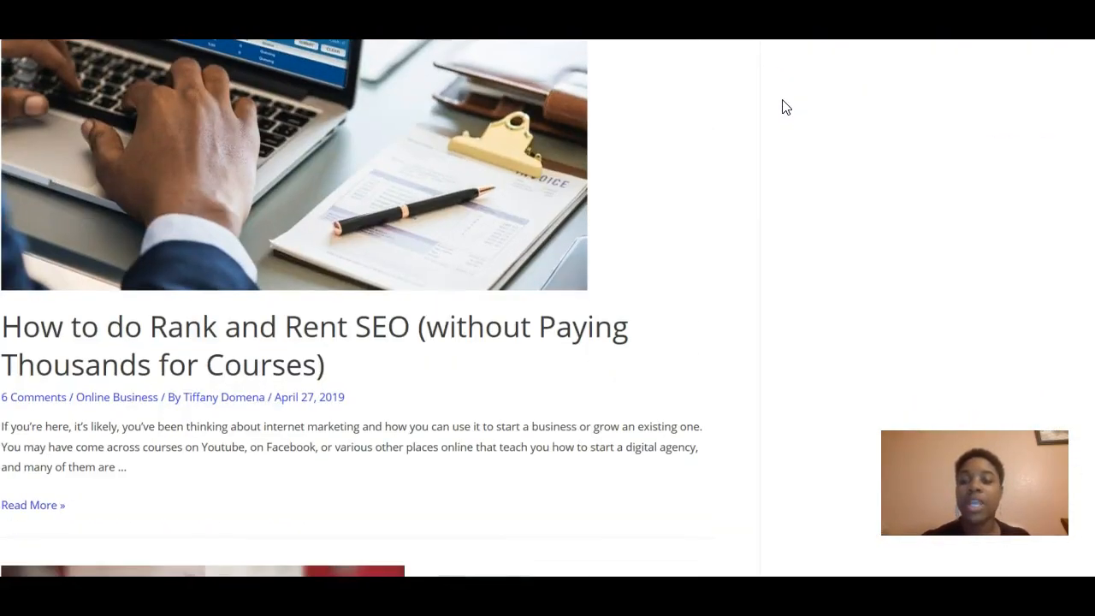
{"action": "left_click", "coordinate": [558, 333]}
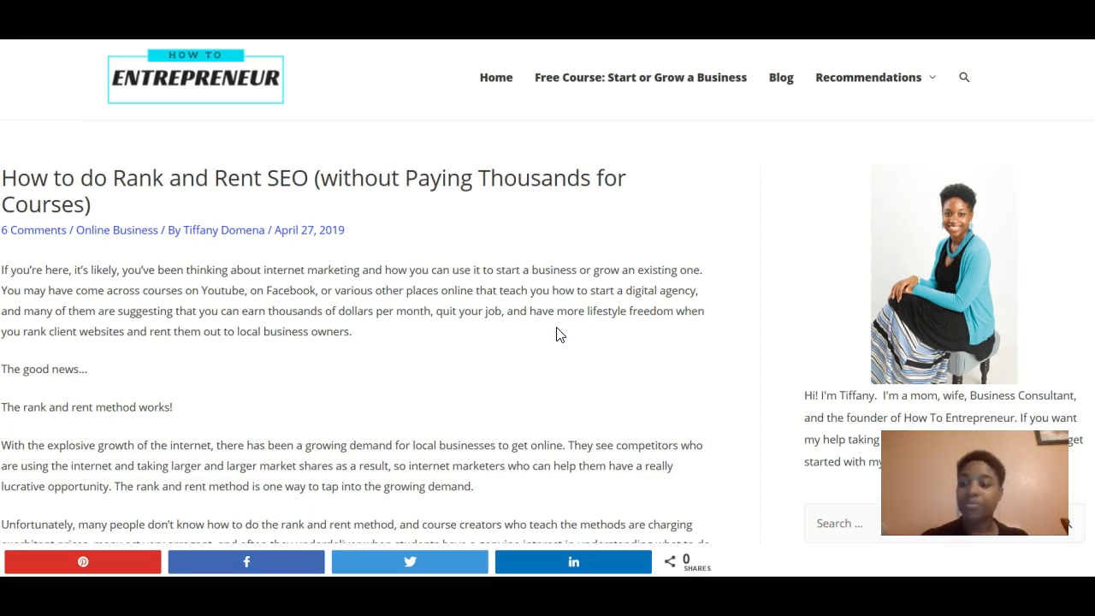
Read the article's introduction, method explanation, and sections on choosing a niche and on emergency versus non-emergency services.
{"action": "scroll", "coordinate": [556, 335], "scroll_direction": "down", "scroll_amount": 3}
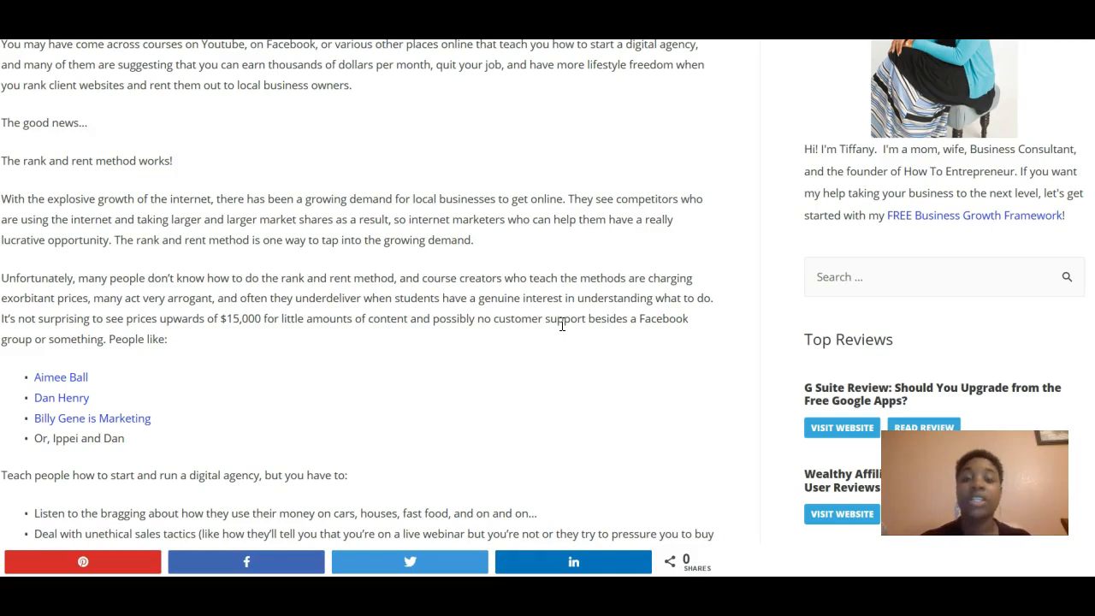
{"action": "scroll", "coordinate": [562, 325], "scroll_direction": "down", "scroll_amount": 3}
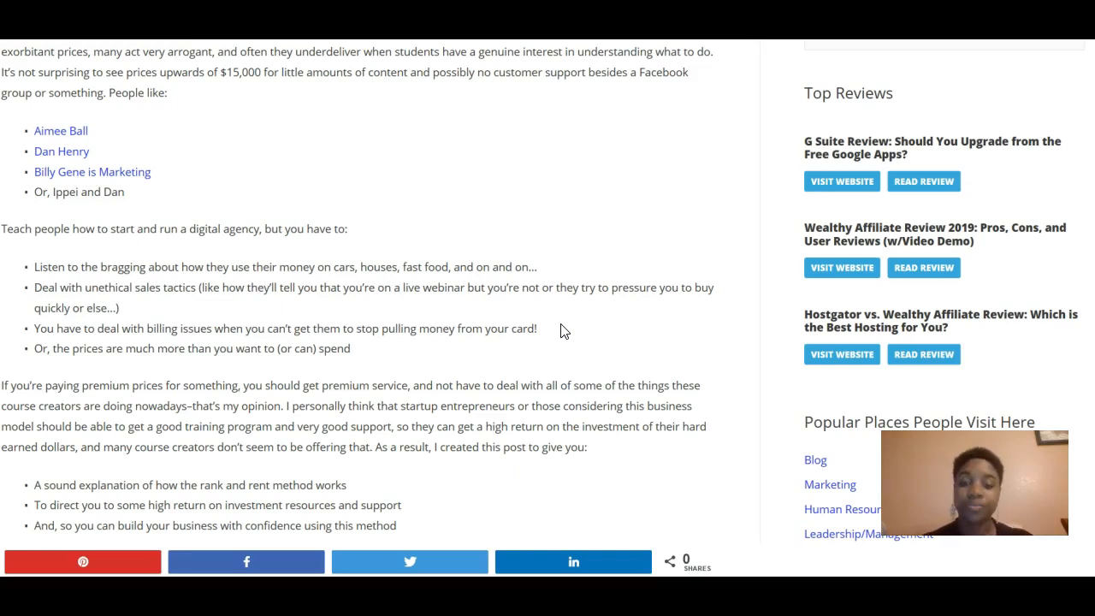
{"action": "scroll", "coordinate": [563, 331], "scroll_direction": "down", "scroll_amount": 4}
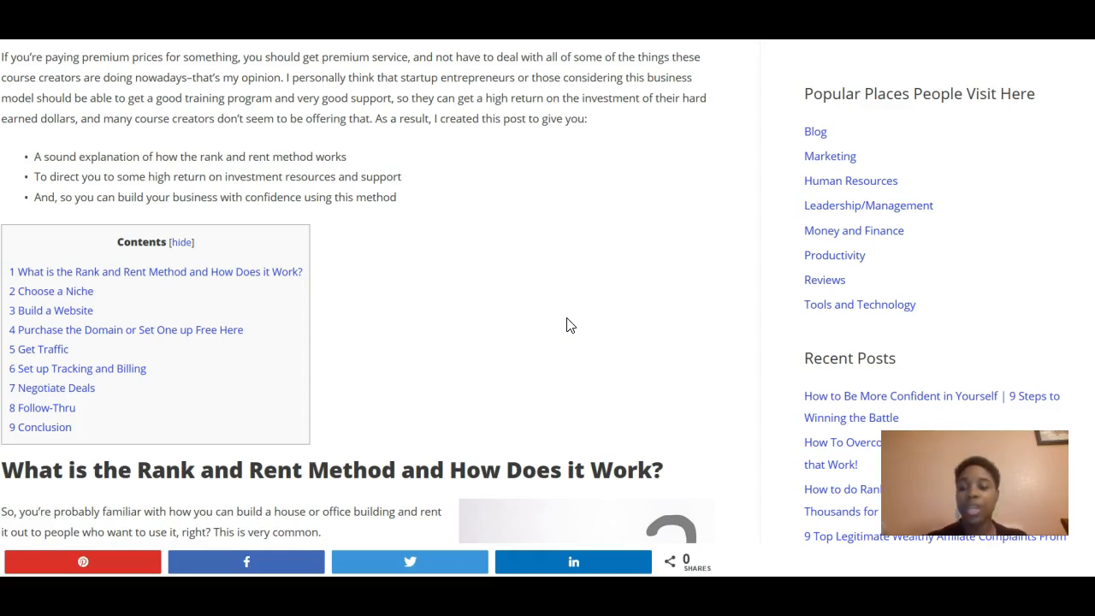
{"action": "scroll", "coordinate": [566, 326], "scroll_direction": "down", "scroll_amount": 5}
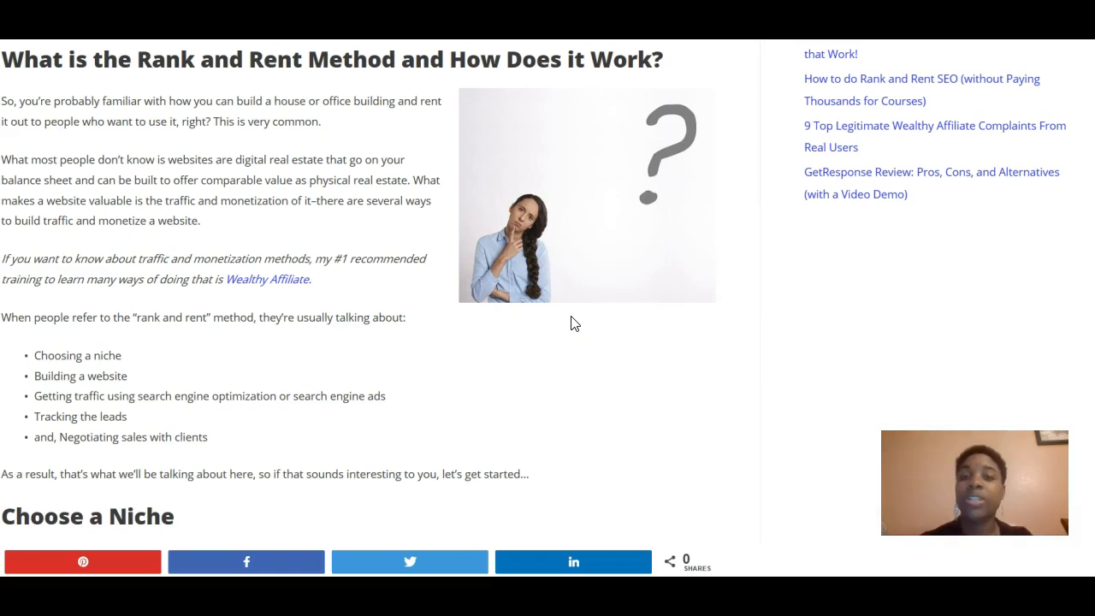
{"action": "scroll", "coordinate": [574, 322], "scroll_direction": "down", "scroll_amount": 3}
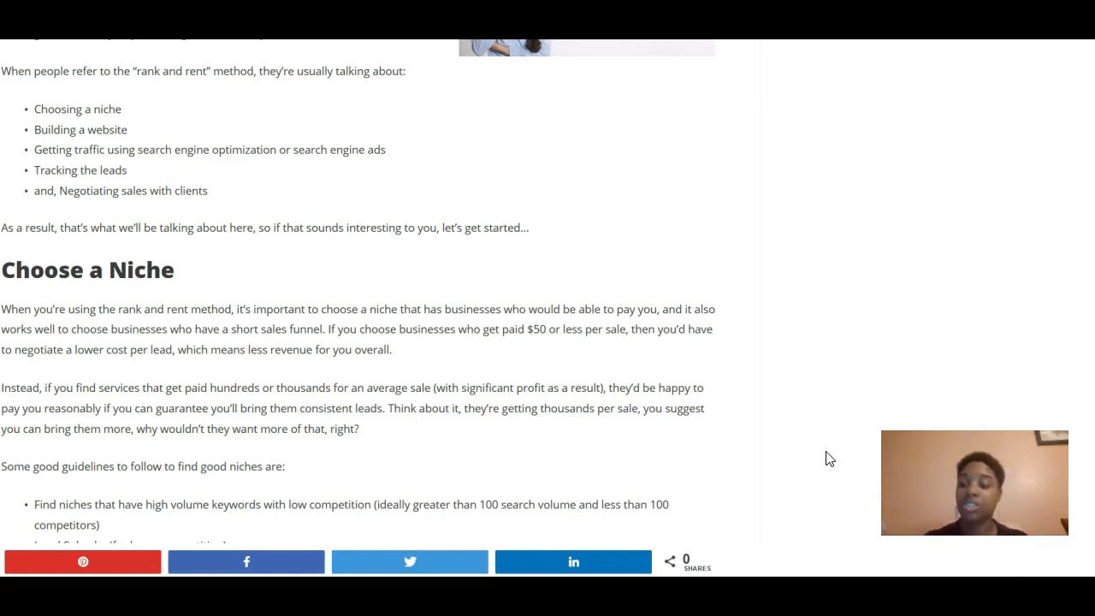
{"action": "scroll", "coordinate": [826, 459], "scroll_direction": "down", "scroll_amount": 2}
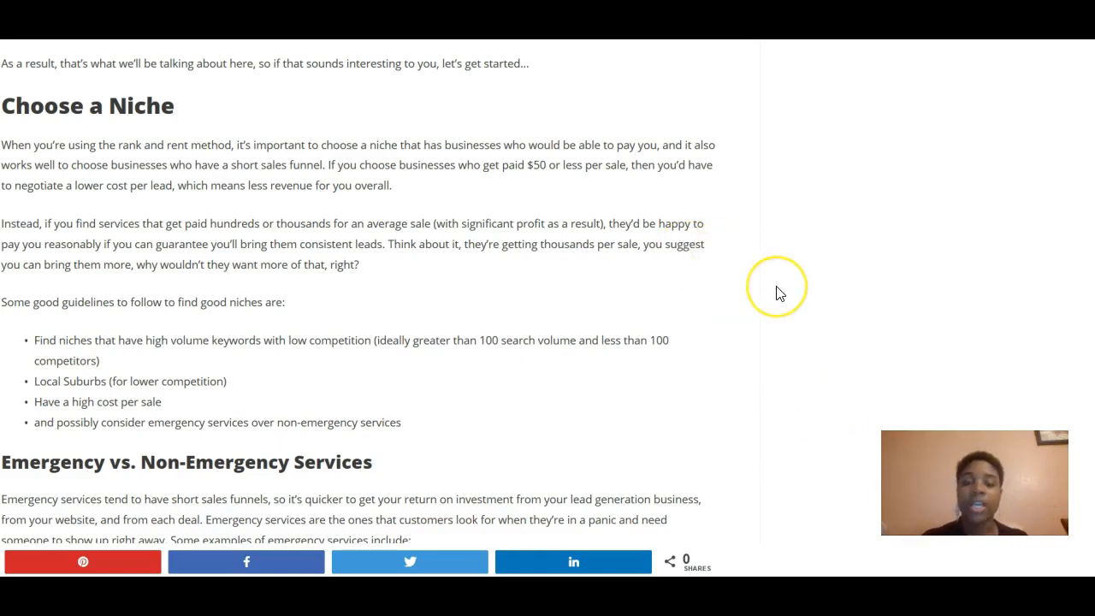
{"action": "scroll", "coordinate": [780, 293], "scroll_direction": "down", "scroll_amount": 2}
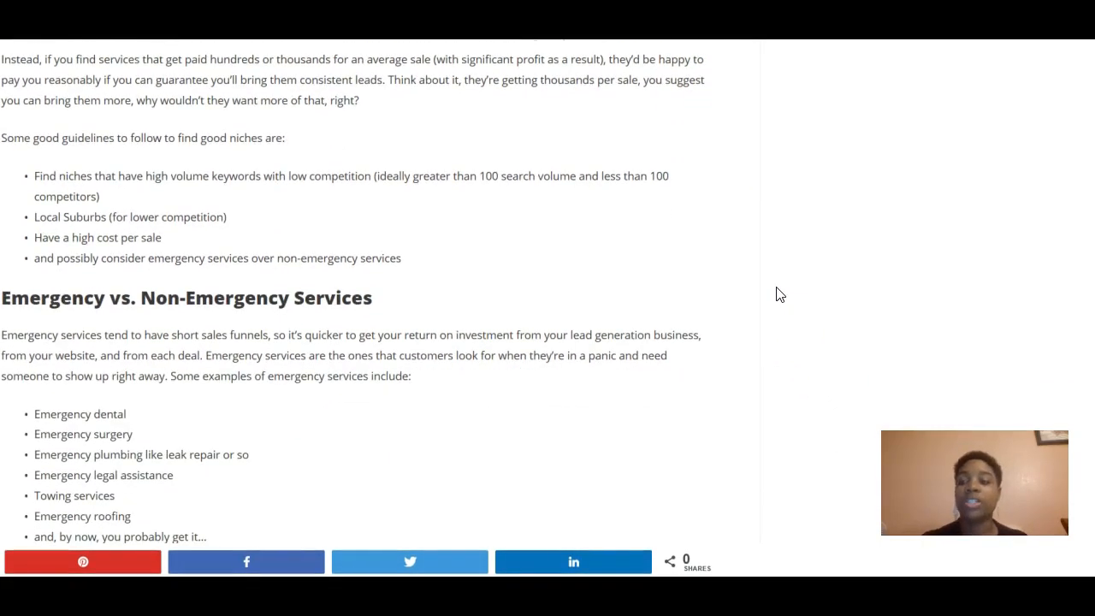
{"action": "scroll", "coordinate": [779, 293], "scroll_direction": "down", "scroll_amount": 1}
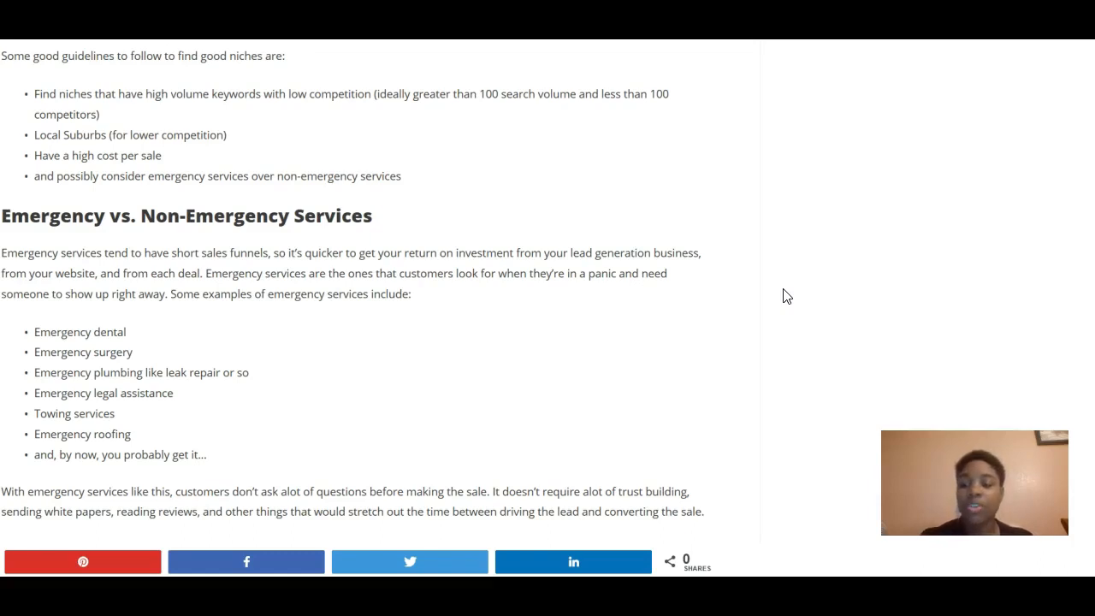
{"action": "scroll", "coordinate": [787, 296], "scroll_direction": "down", "scroll_amount": 2}
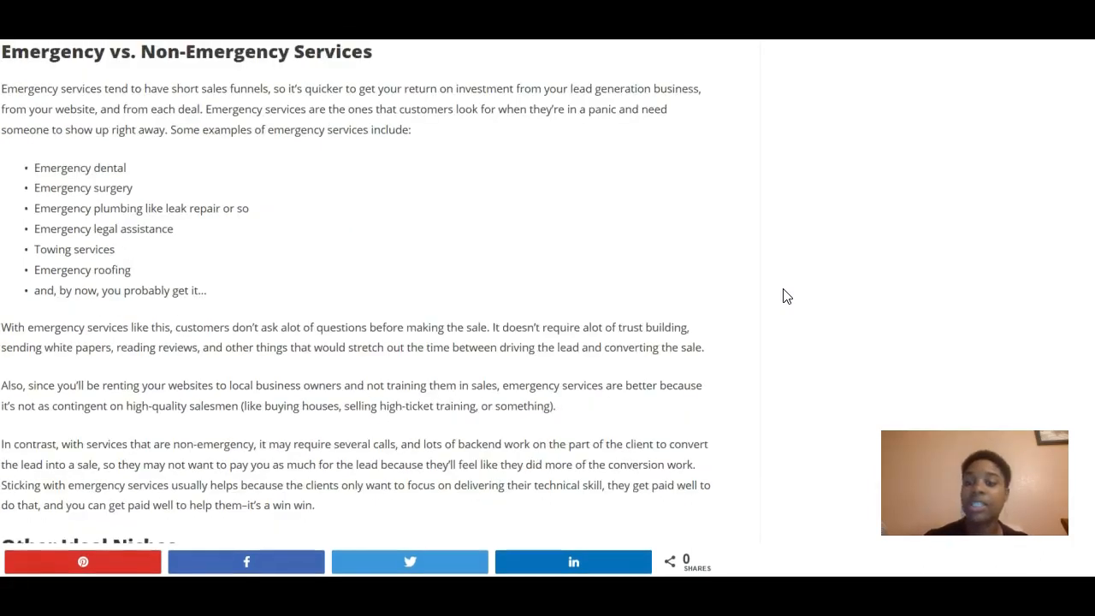
{"action": "scroll", "coordinate": [788, 297], "scroll_direction": "down", "scroll_amount": 1}
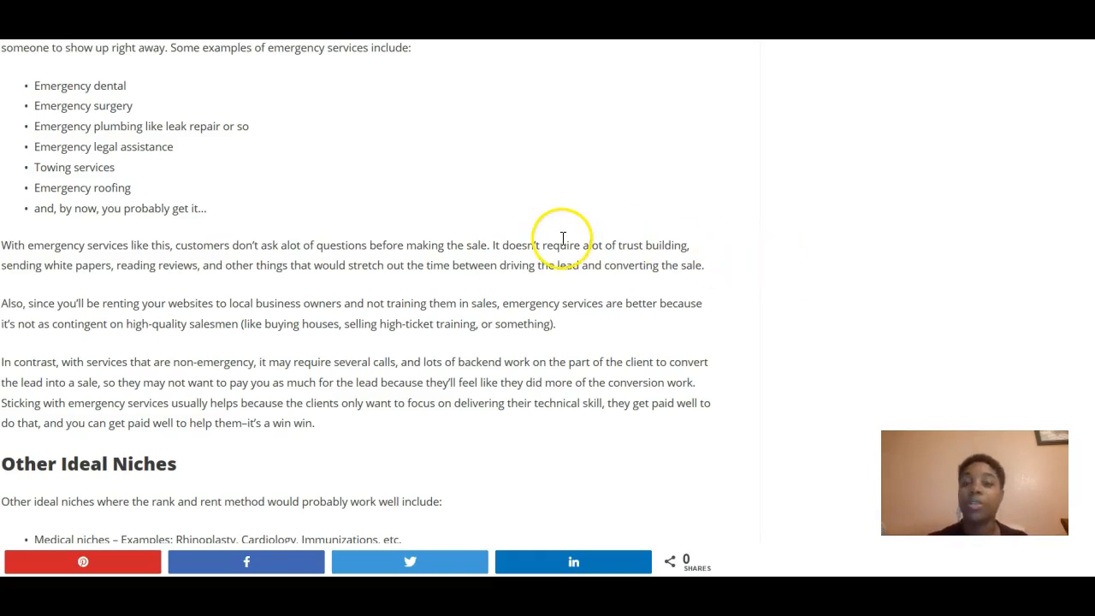
Open Wealthy Affiliate in a new browser tab and go to the Jaaxy keyword search from its research tools.
{"action": "left_click", "coordinate": [441, 26]}
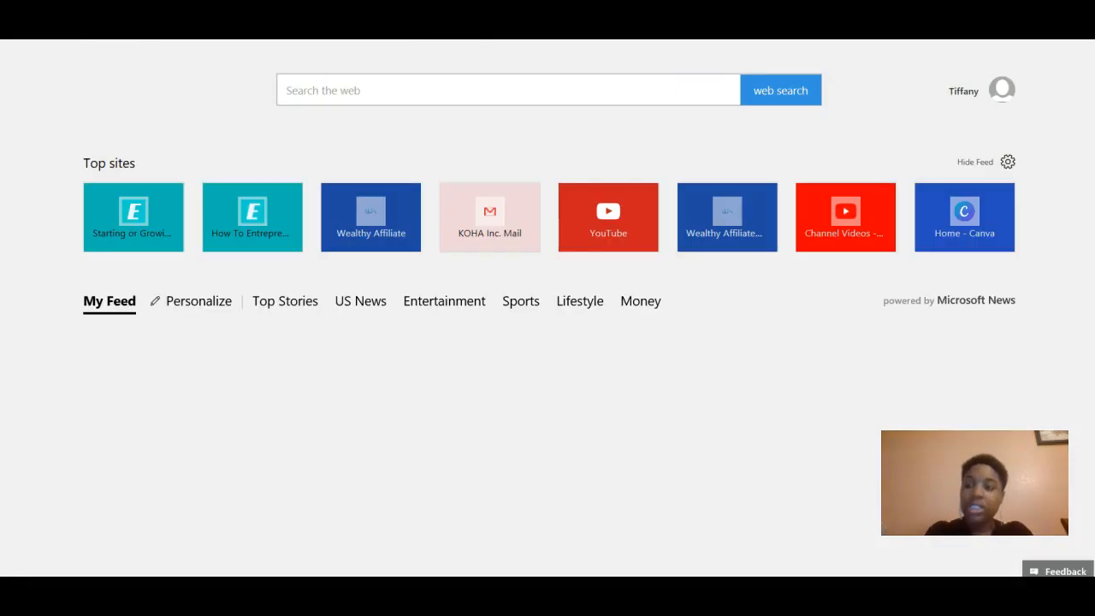
{"action": "key", "text": "ctrl+t"}
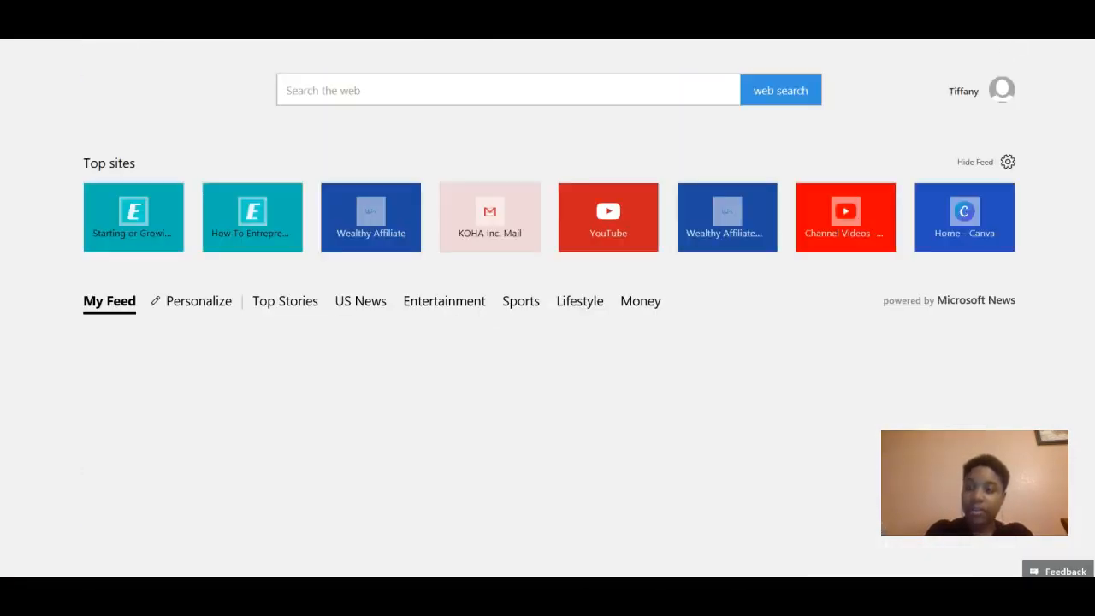
{"action": "type", "text": "wealthyaffiliate"}
{"action": "key", "text": "Return"}
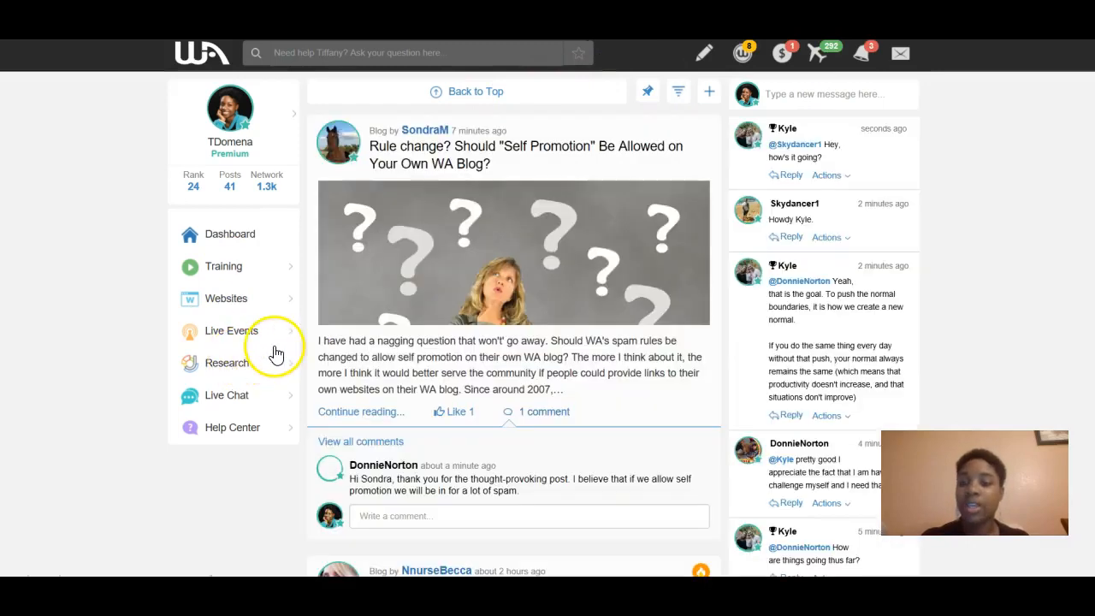
{"action": "mouse_move", "coordinate": [279, 352]}
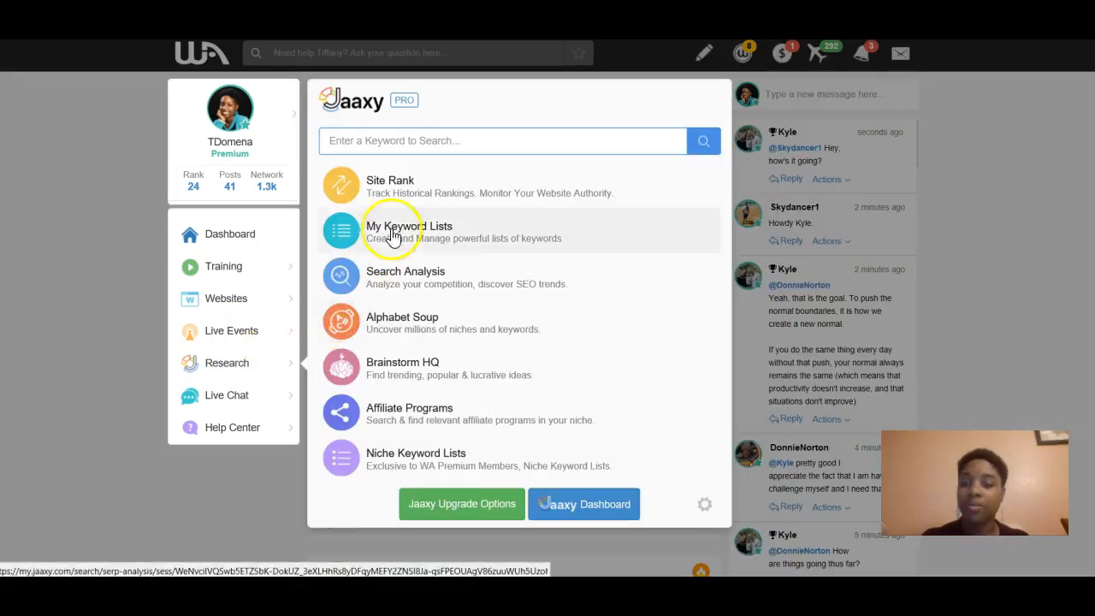
{"action": "left_click", "coordinate": [739, 368]}
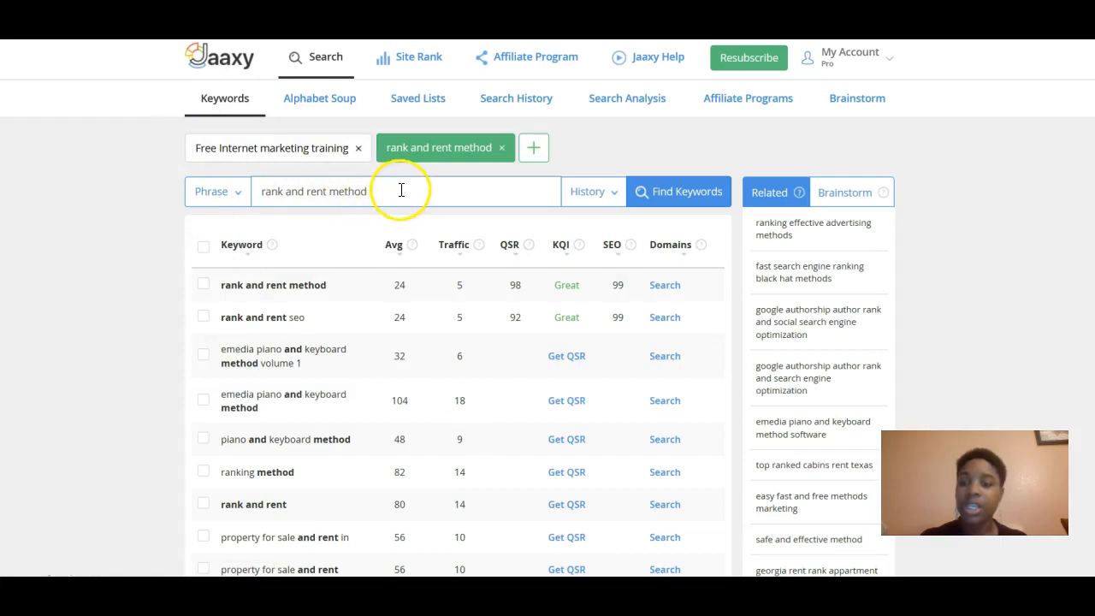
Clear the "rank and rent method" keyword and check the article's list of emergency service examples for a new one.
{"action": "left_click_drag", "start_coordinate": [254, 192], "coordinate": [394, 197]}
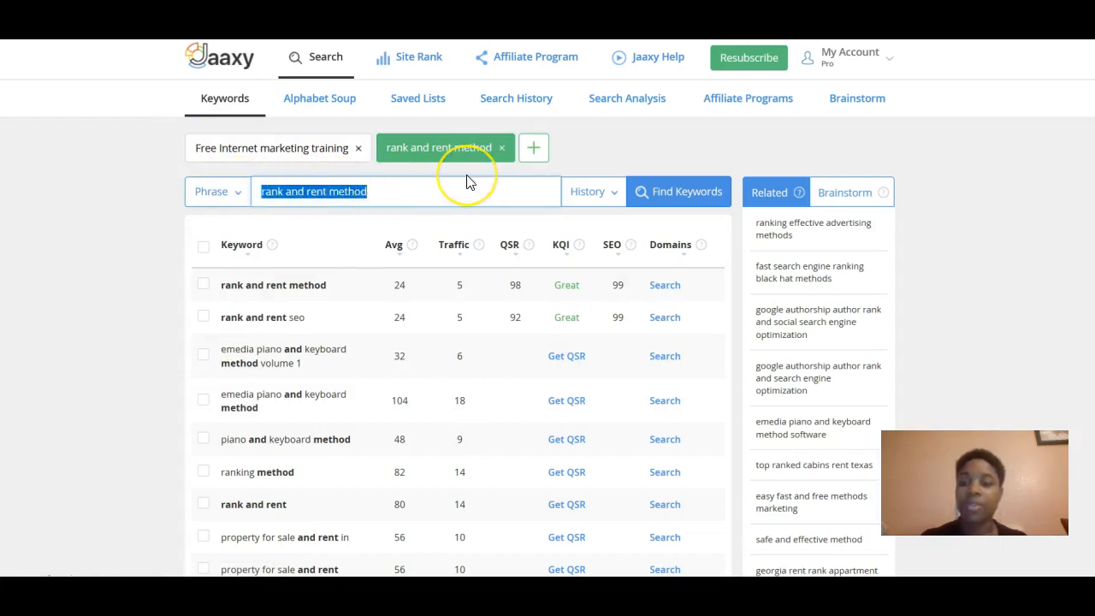
{"action": "key", "text": "BackSpace"}
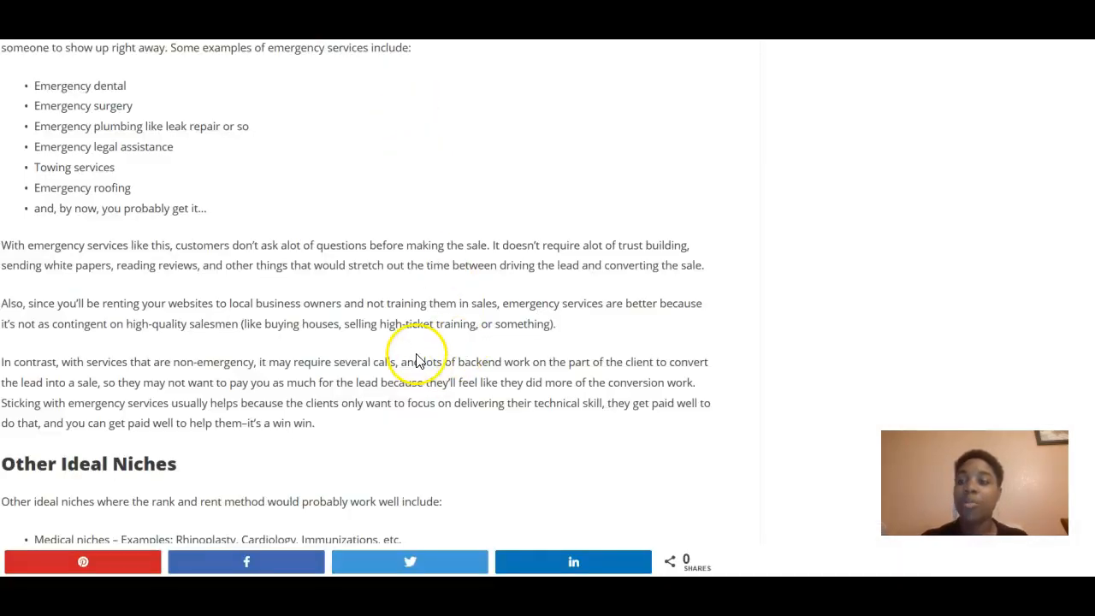
{"action": "scroll", "coordinate": [416, 357], "scroll_direction": "up", "scroll_amount": 1}
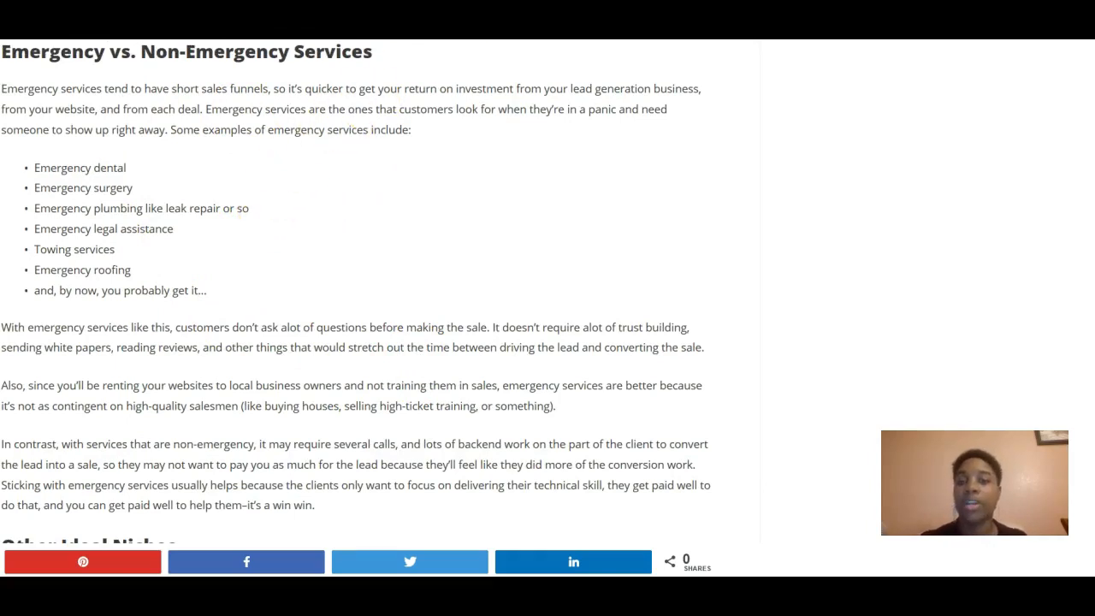
{"action": "left_click", "coordinate": [505, 17]}
{"action": "left_click", "coordinate": [437, 184]}
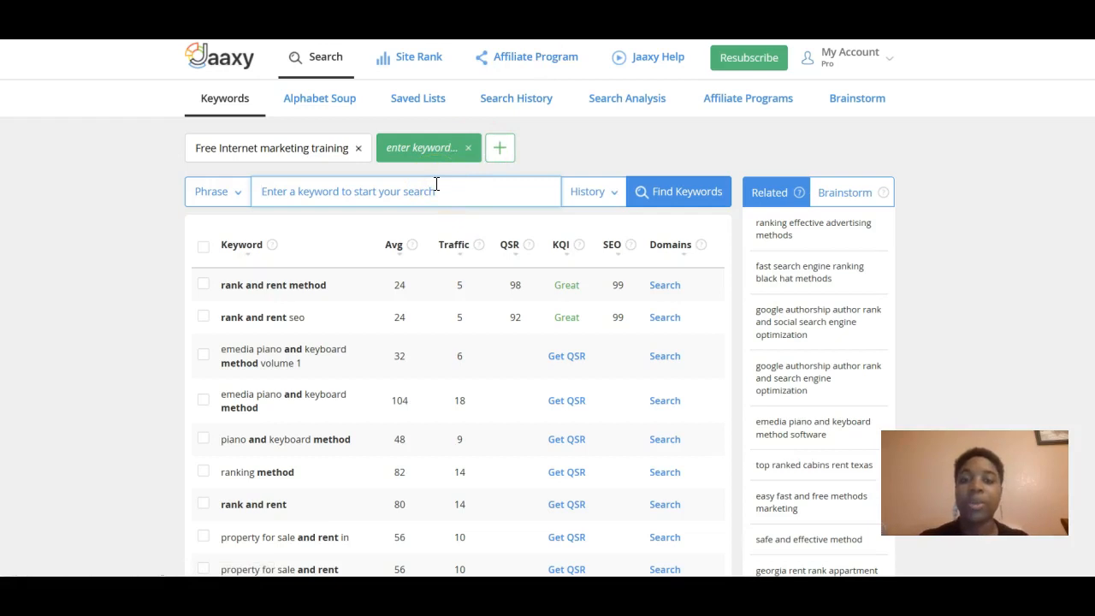
Open Google in a new browser tab and search for "suburban city in texas".
{"action": "key", "text": "ctrl+t"}
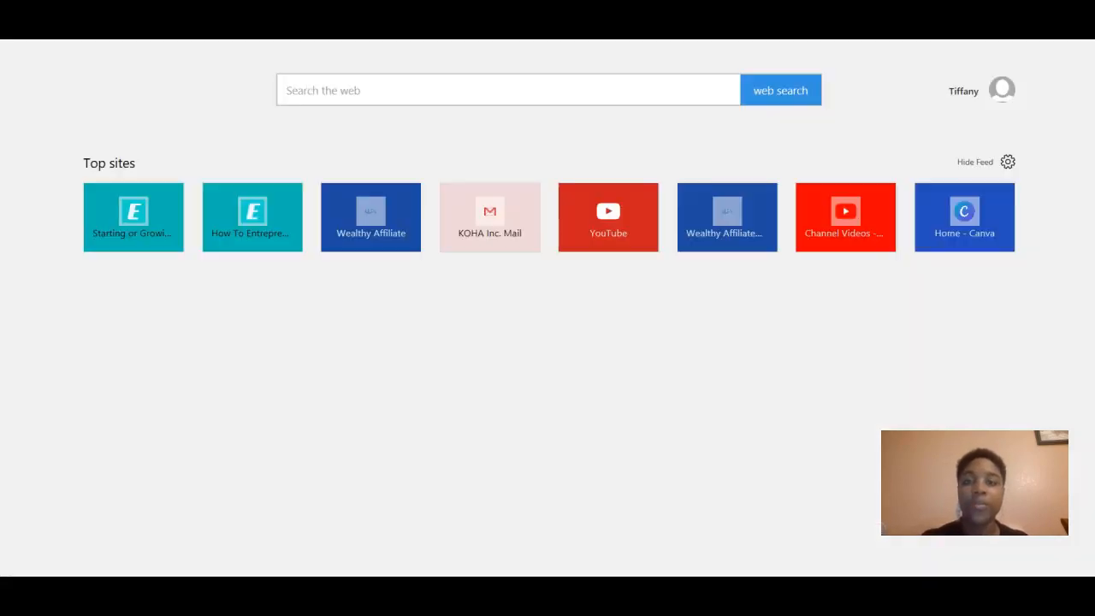
{"action": "type", "text": "google"}
{"action": "key", "text": "Return"}
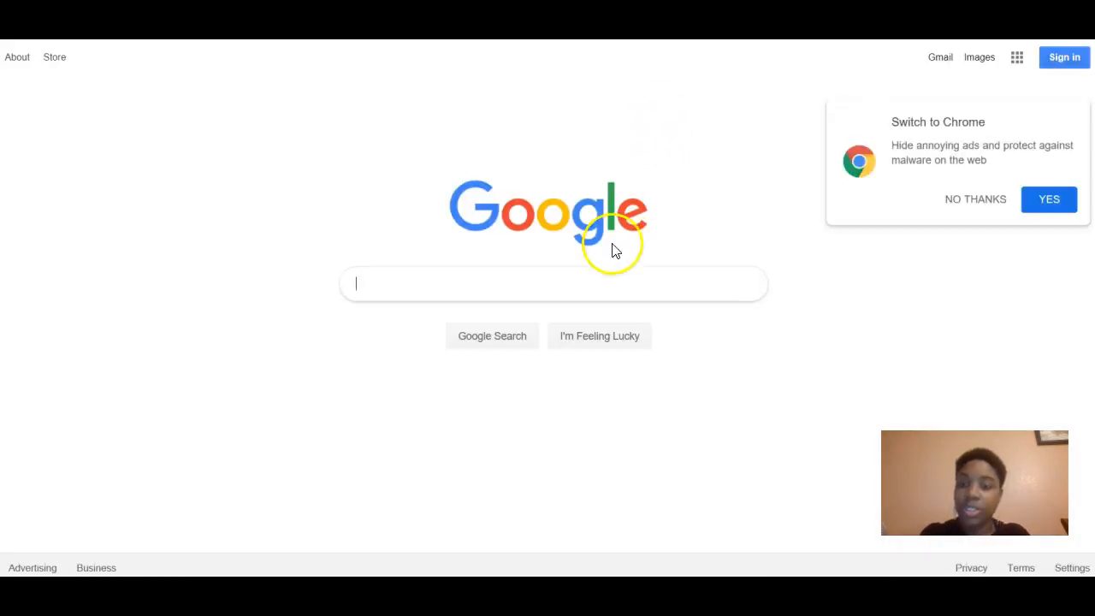
{"action": "type", "text": "subir"}
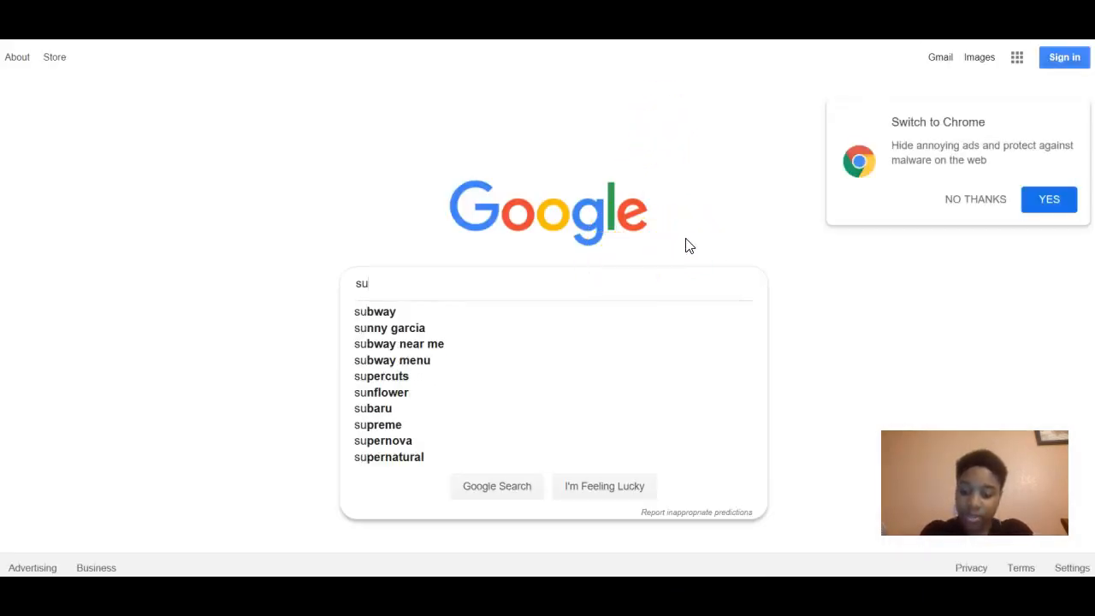
{"action": "key", "text": "BackSpace"}
{"action": "key", "text": "BackSpace"}
{"action": "type", "text": "ur"}
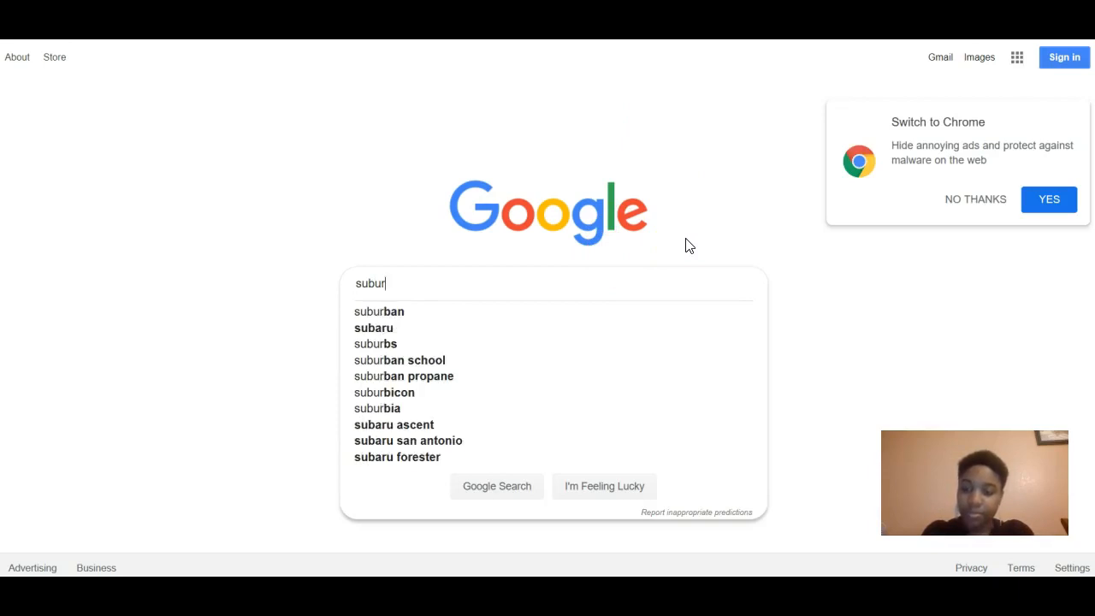
{"action": "type", "text": "ban city i"}
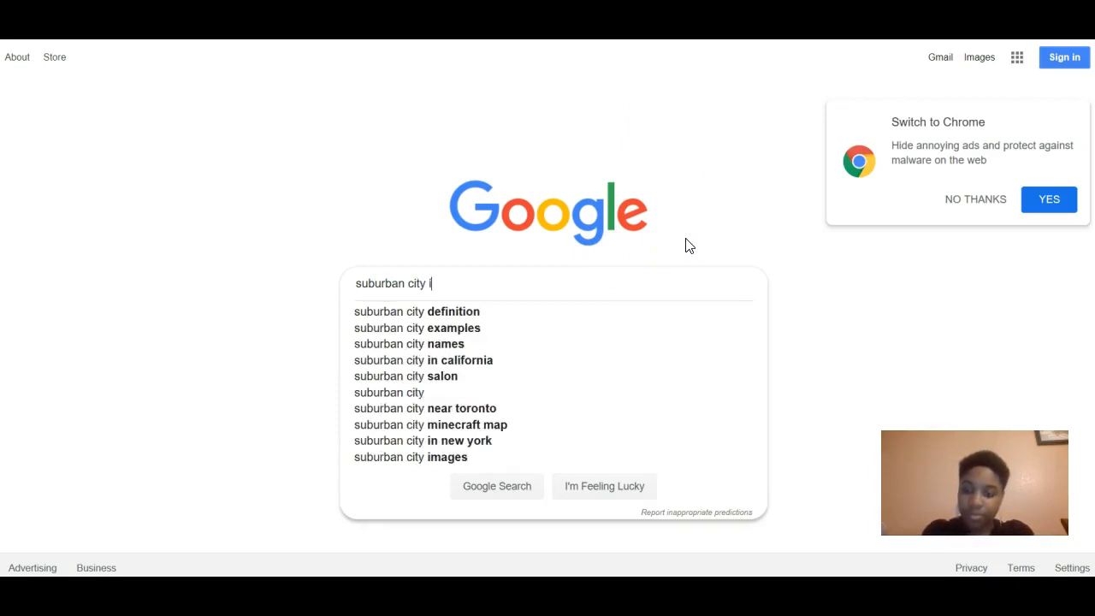
{"action": "type", "text": "n texas"}
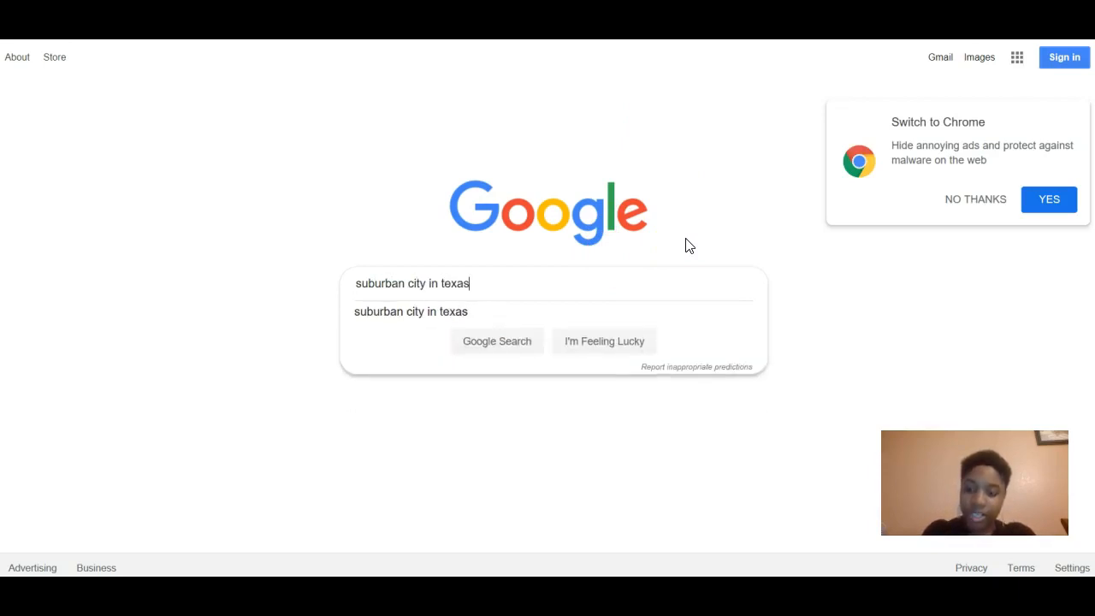
{"action": "key", "text": "Return"}
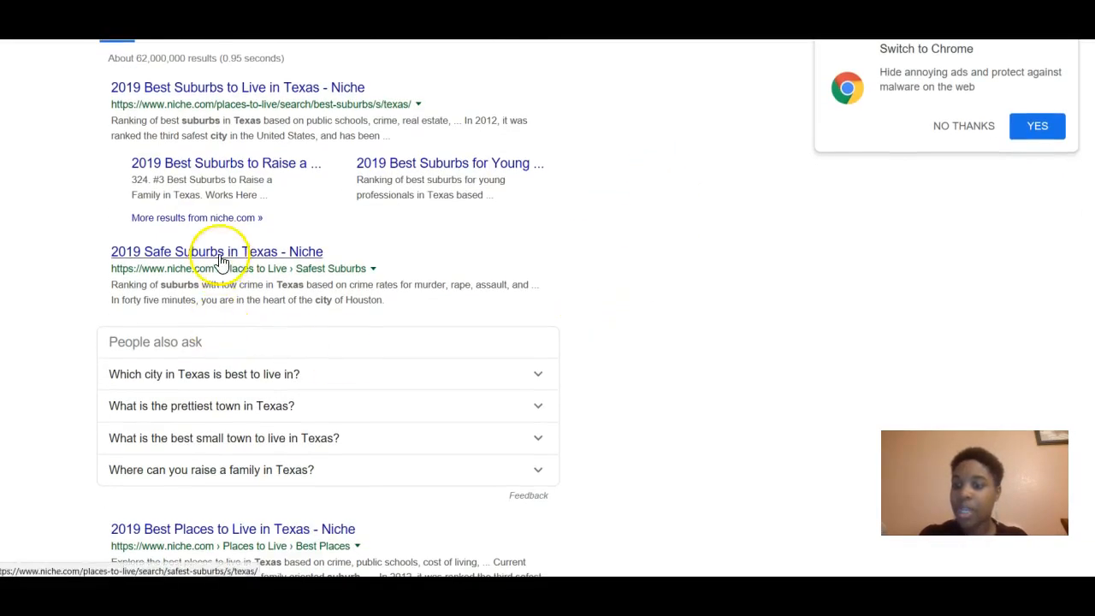
Open Niche's 2019 best suburbs ranking for the Dallas-Fort Worth Area and look through the listed suburbs.
{"action": "scroll", "coordinate": [223, 264], "scroll_direction": "down", "scroll_amount": 3}
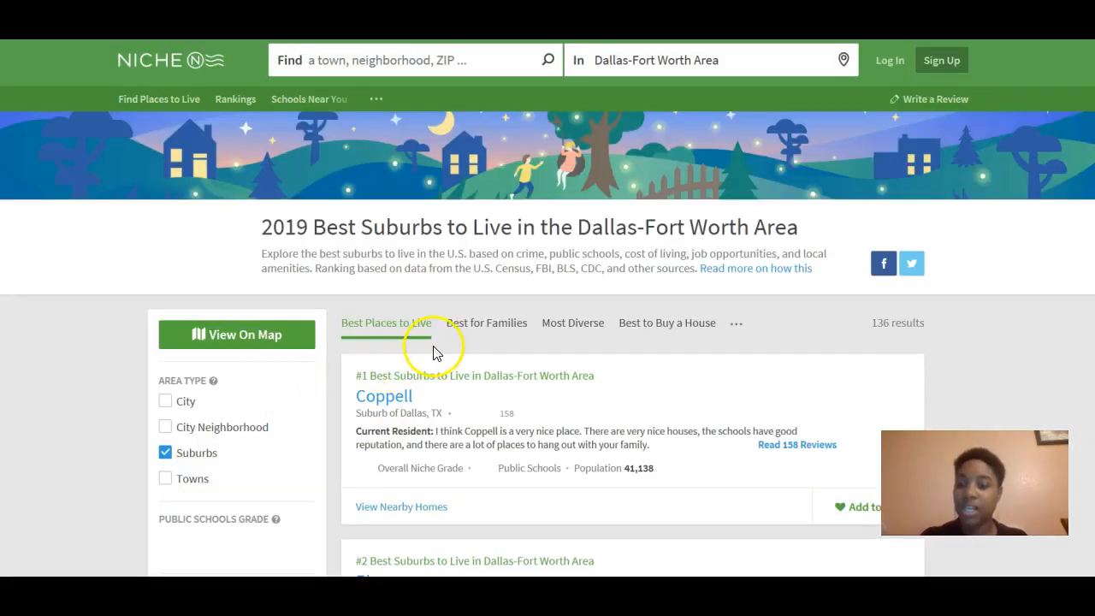
{"action": "scroll", "coordinate": [449, 347], "scroll_direction": "down", "scroll_amount": 3}
{"action": "scroll", "coordinate": [453, 351], "scroll_direction": "down", "scroll_amount": 1}
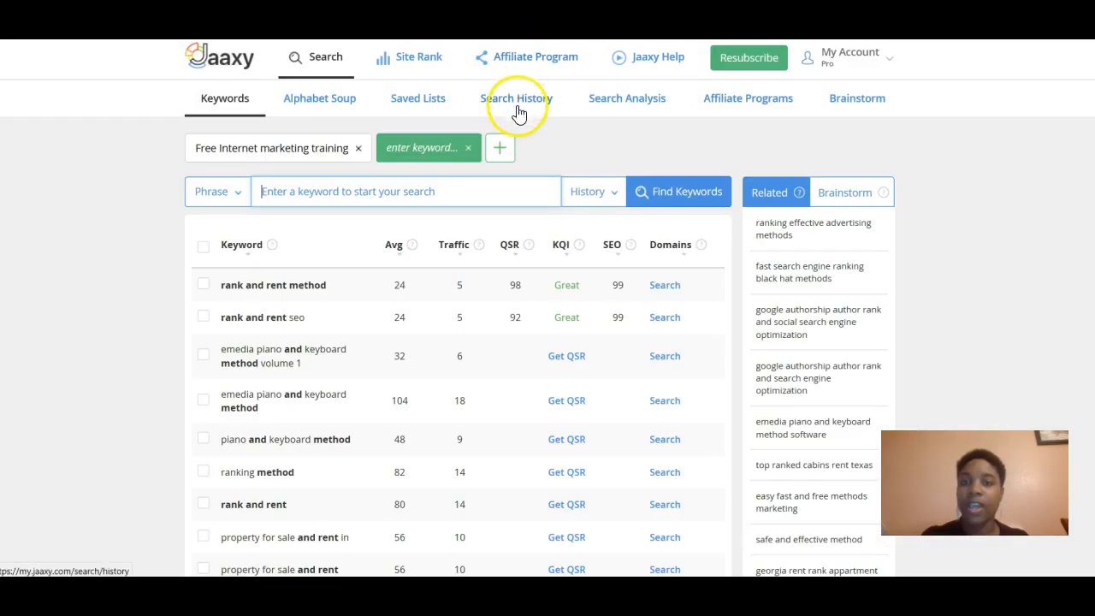
Search for the keyword "emergency dental coppell".
{"action": "type", "text": "eme"}
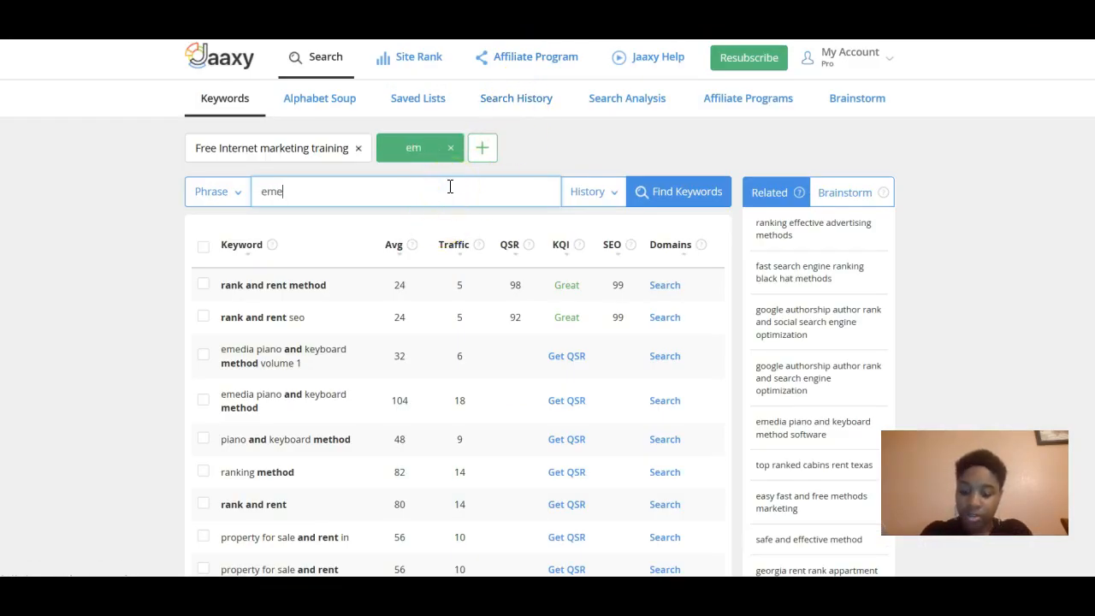
{"action": "type", "text": "rgency dent"}
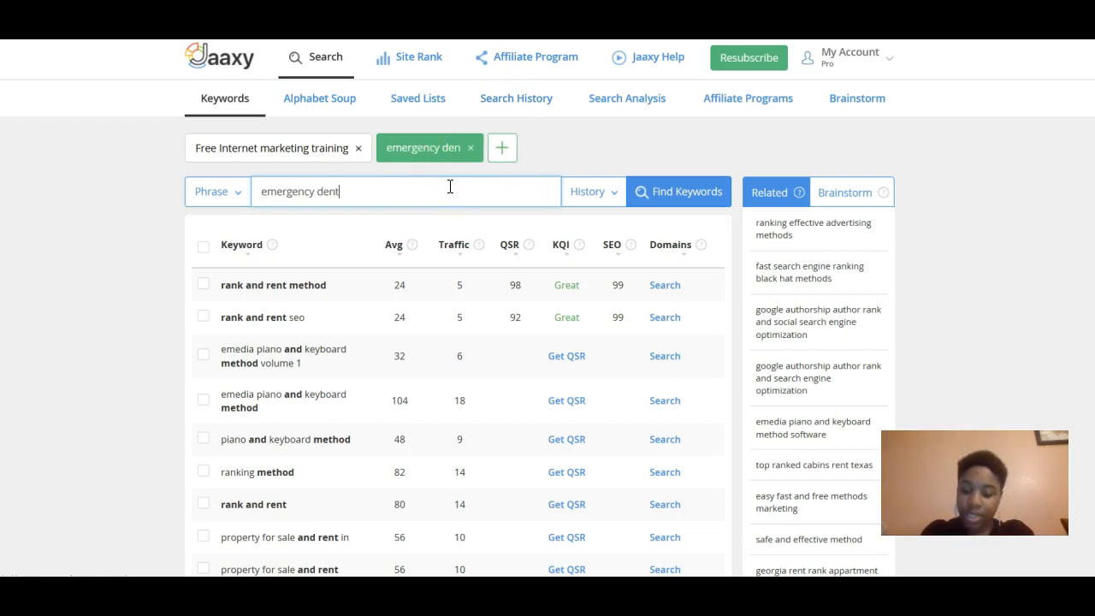
{"action": "type", "text": "al coppe"}
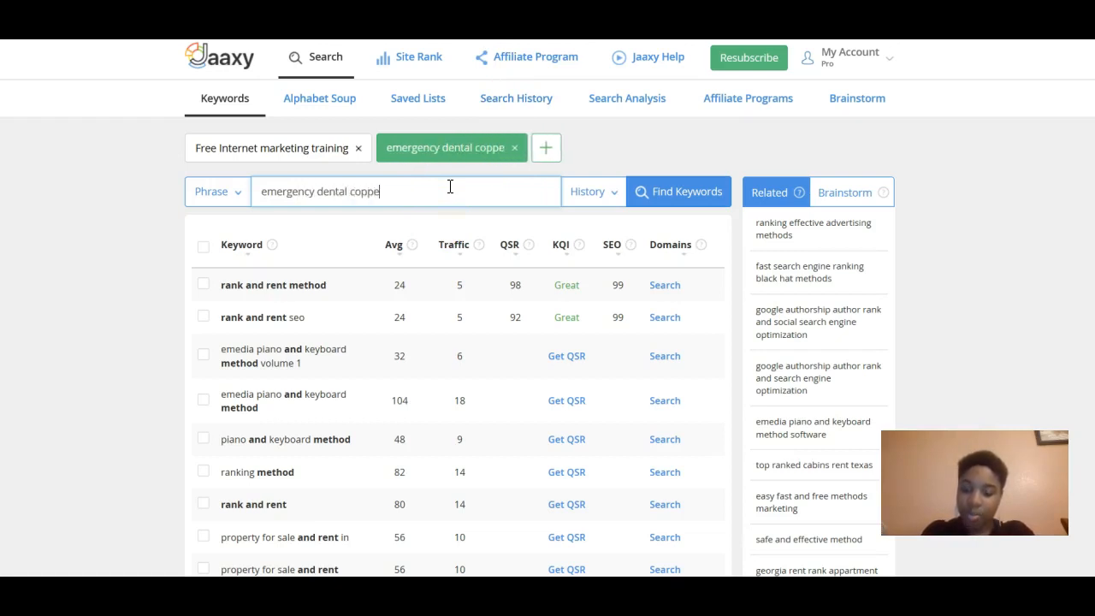
{"action": "type", "text": "ll"}
{"action": "key", "text": "Return"}
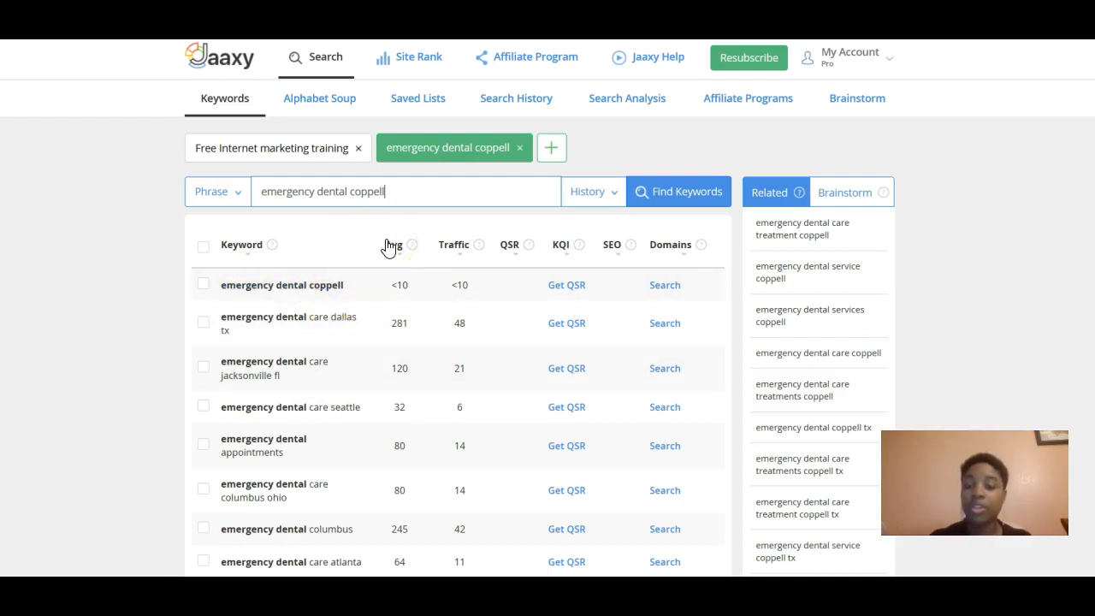
Look through the suggested keywords, get the QSR for "emergency dental care dallas tx" and highlight that keyword.
{"action": "scroll", "coordinate": [390, 247], "scroll_direction": "down", "scroll_amount": 1}
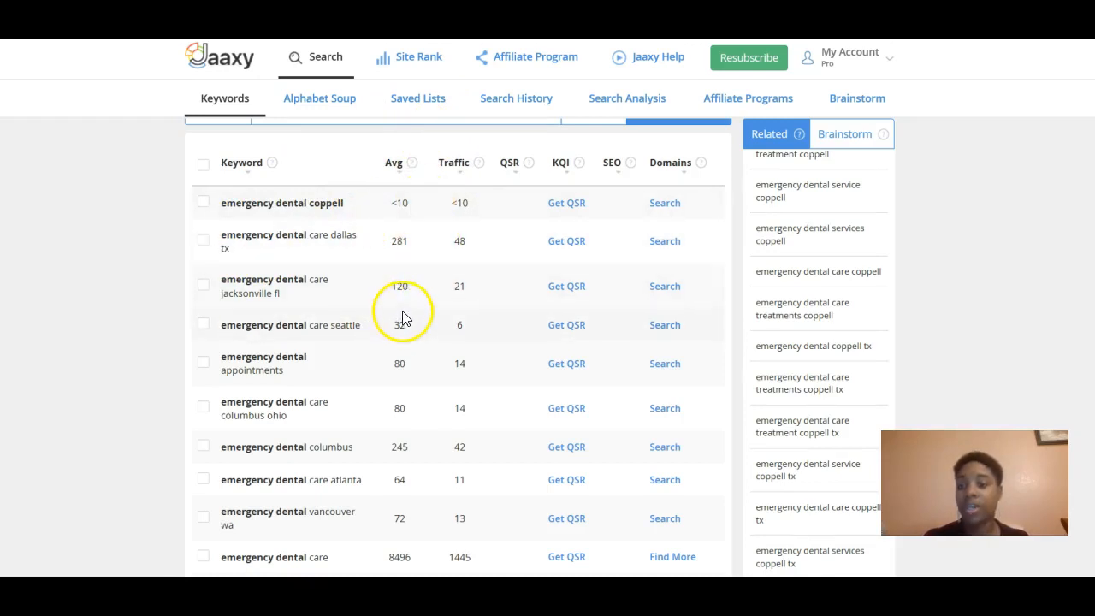
{"action": "scroll", "coordinate": [405, 315], "scroll_direction": "down", "scroll_amount": 1}
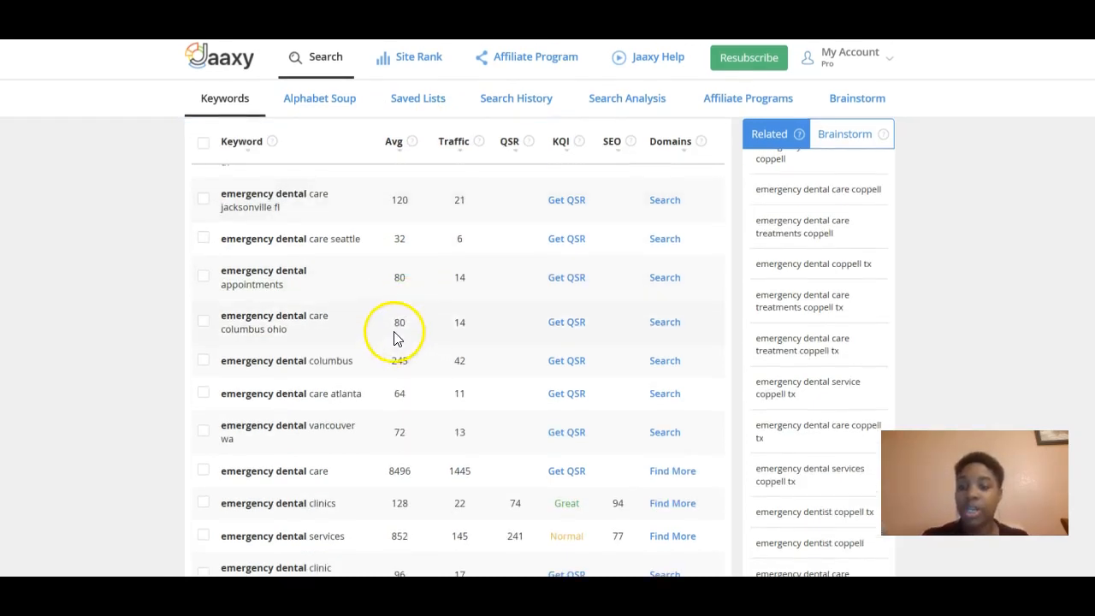
{"action": "scroll", "coordinate": [399, 338], "scroll_direction": "up", "scroll_amount": 2}
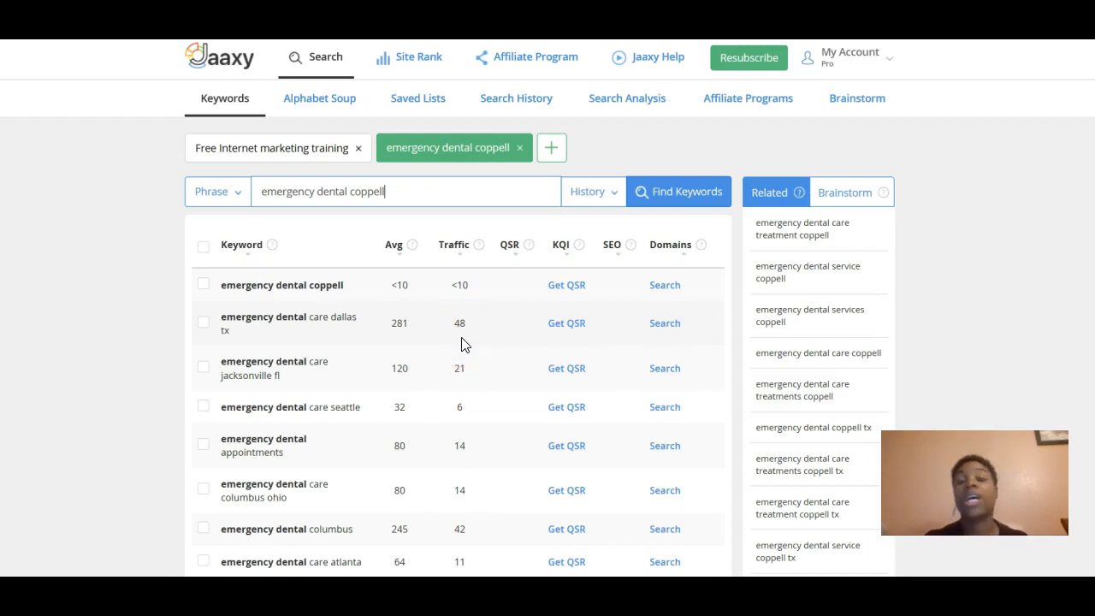
{"action": "left_click", "coordinate": [560, 328]}
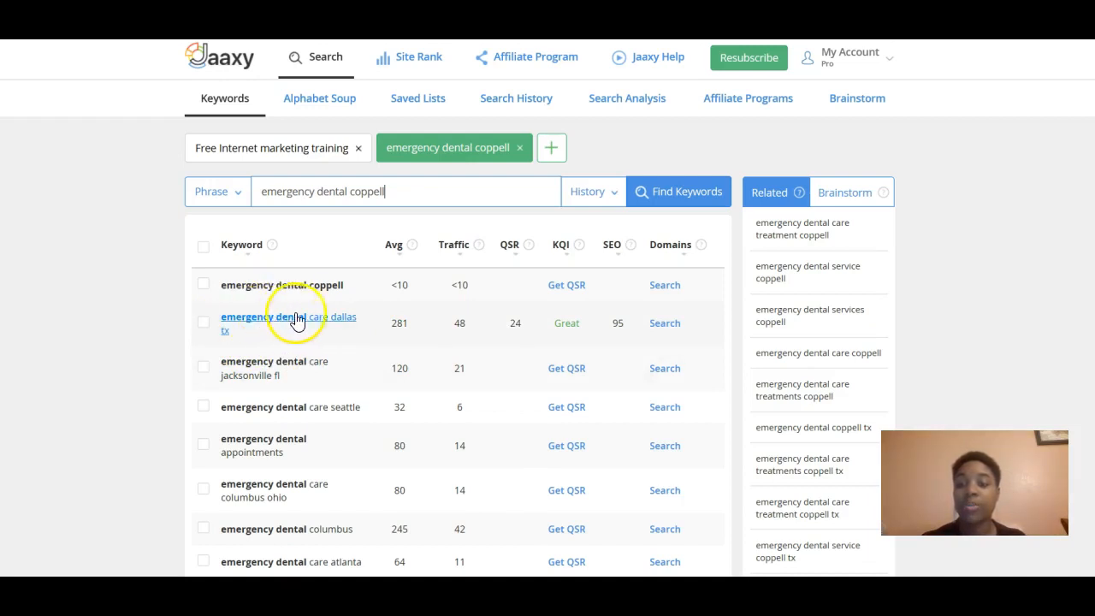
{"action": "left_click_drag", "start_coordinate": [261, 349], "coordinate": [211, 342]}
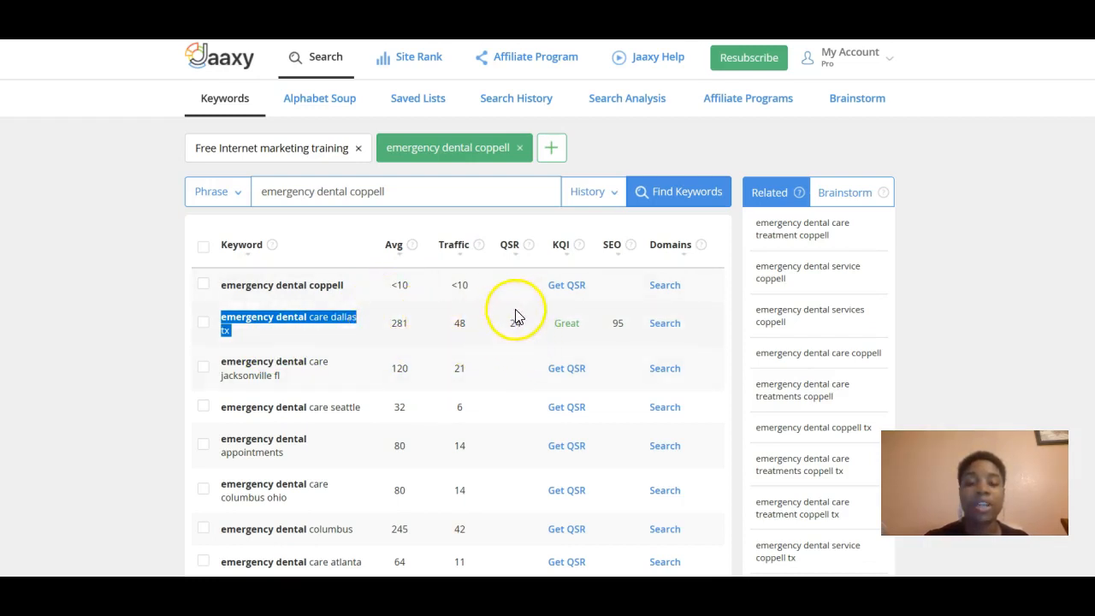
{"action": "left_click", "coordinate": [267, 342]}
{"action": "right_click", "coordinate": [264, 335]}
{"action": "left_click", "coordinate": [234, 337]}
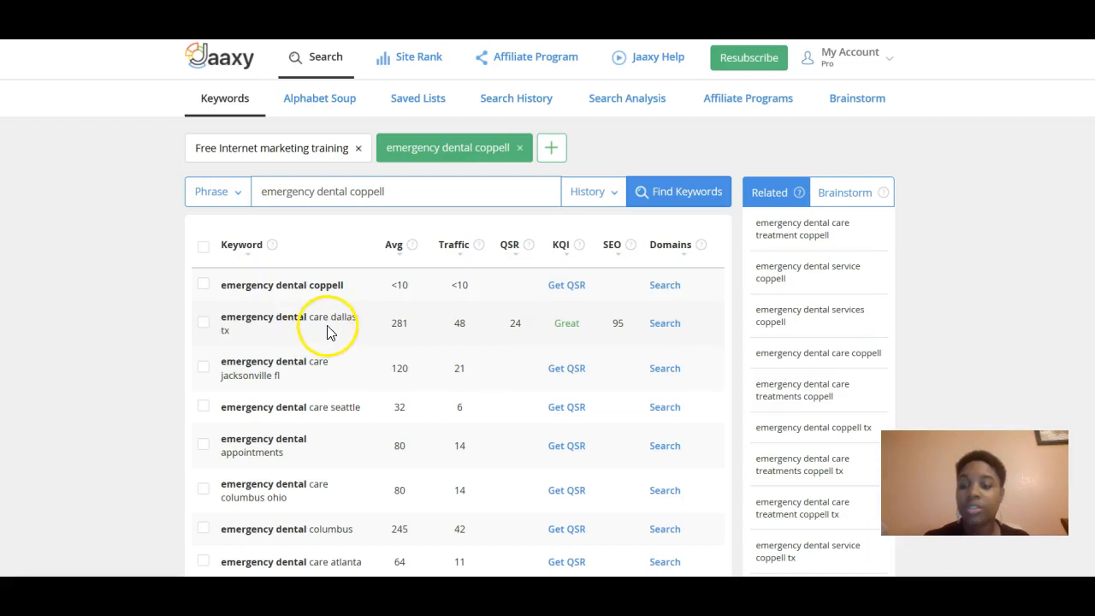
Run a Google search analysis for the keyword "emergency dental dallas".
{"action": "left_click", "coordinate": [637, 98]}
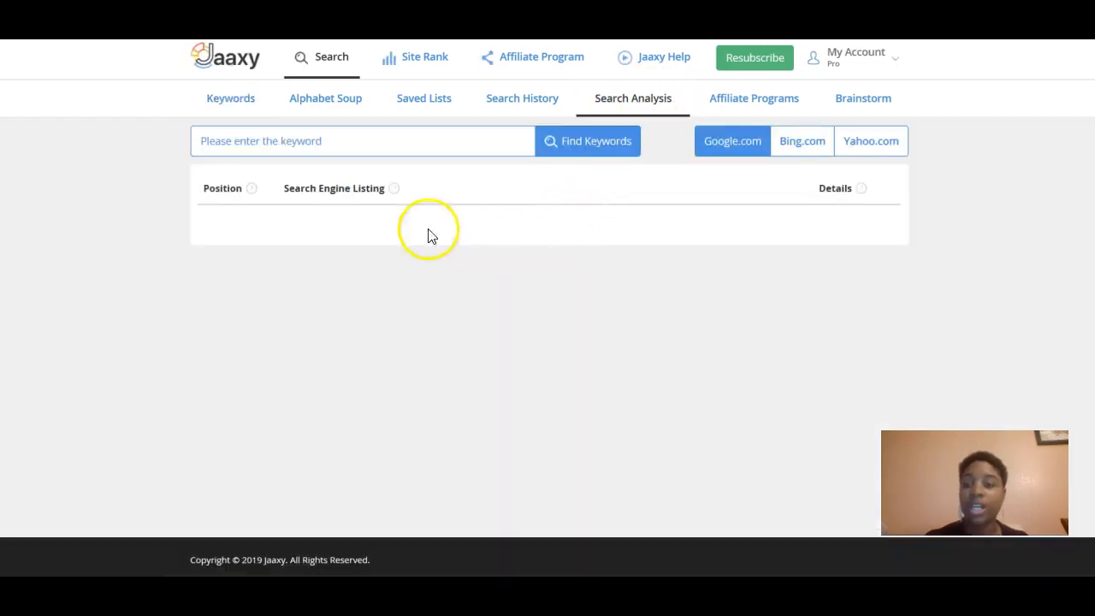
{"action": "left_click", "coordinate": [395, 136]}
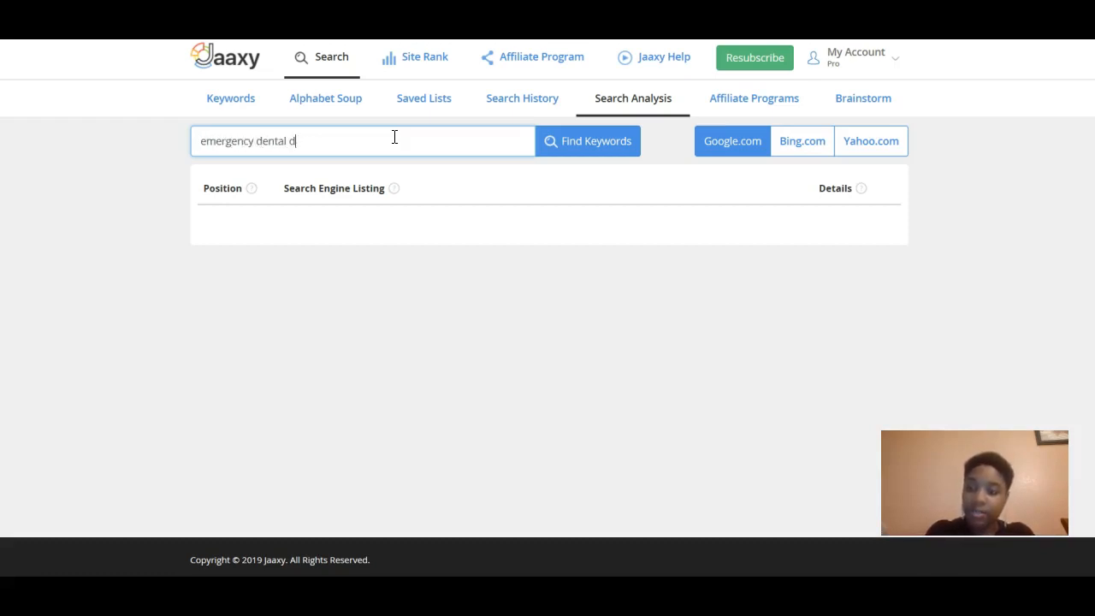
{"action": "type", "text": "emergency dental dallas"}
{"action": "key", "text": "Return"}
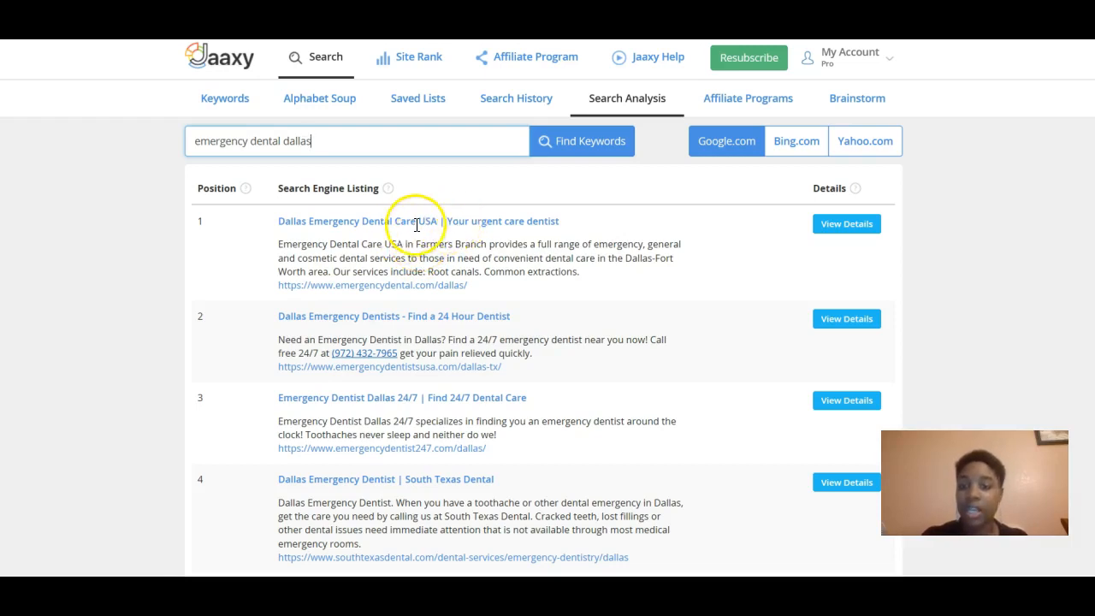
Look through the search engine listings ranked for "emergency dental dallas".
{"action": "scroll", "coordinate": [417, 224], "scroll_direction": "down", "scroll_amount": 1}
{"action": "scroll", "coordinate": [416, 225], "scroll_direction": "down", "scroll_amount": 2}
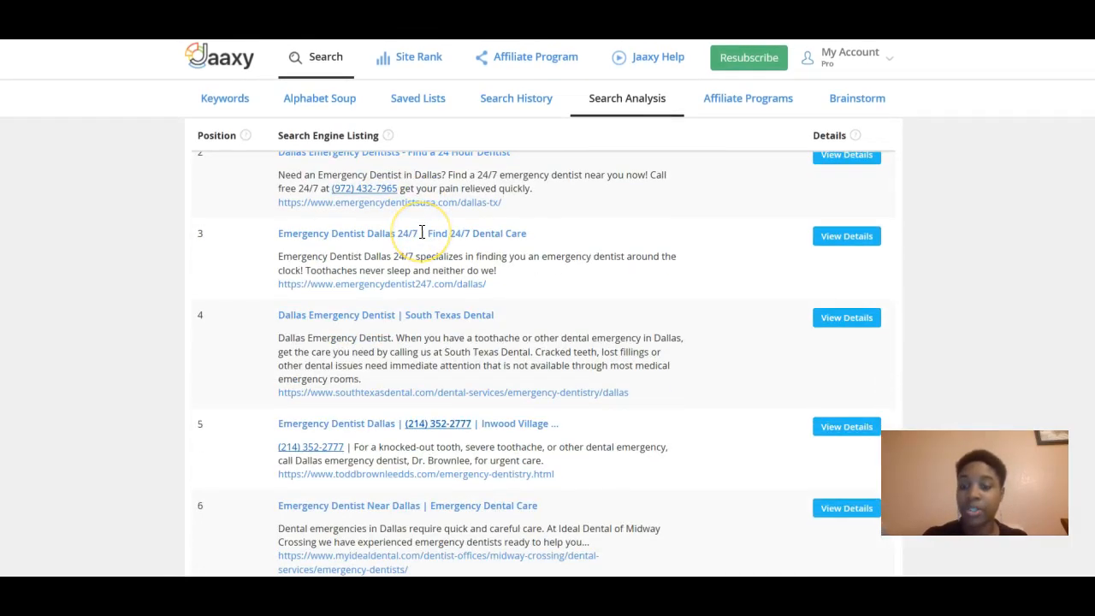
{"action": "scroll", "coordinate": [422, 233], "scroll_direction": "down", "scroll_amount": 3}
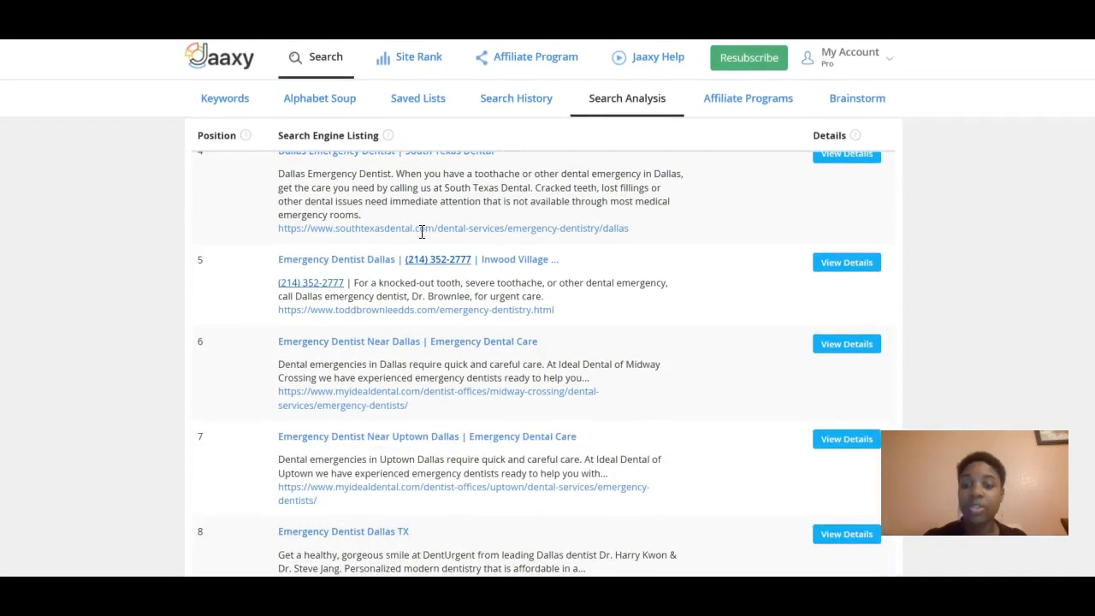
{"action": "scroll", "coordinate": [420, 248], "scroll_direction": "down", "scroll_amount": 5}
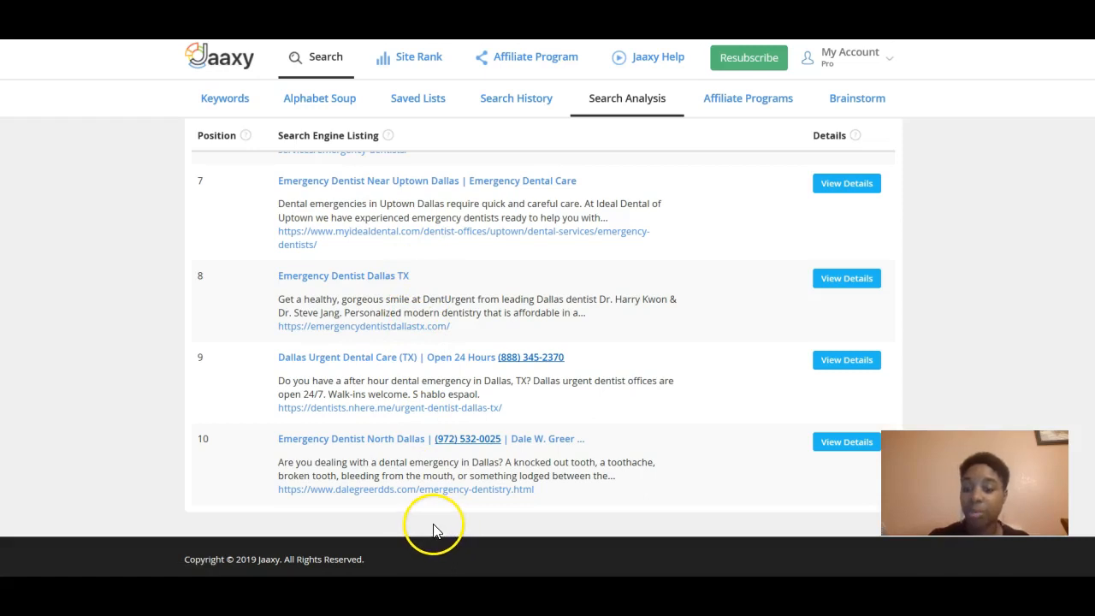
{"action": "scroll", "coordinate": [435, 529], "scroll_direction": "up", "scroll_amount": 5}
{"action": "scroll", "coordinate": [433, 506], "scroll_direction": "up", "scroll_amount": 4}
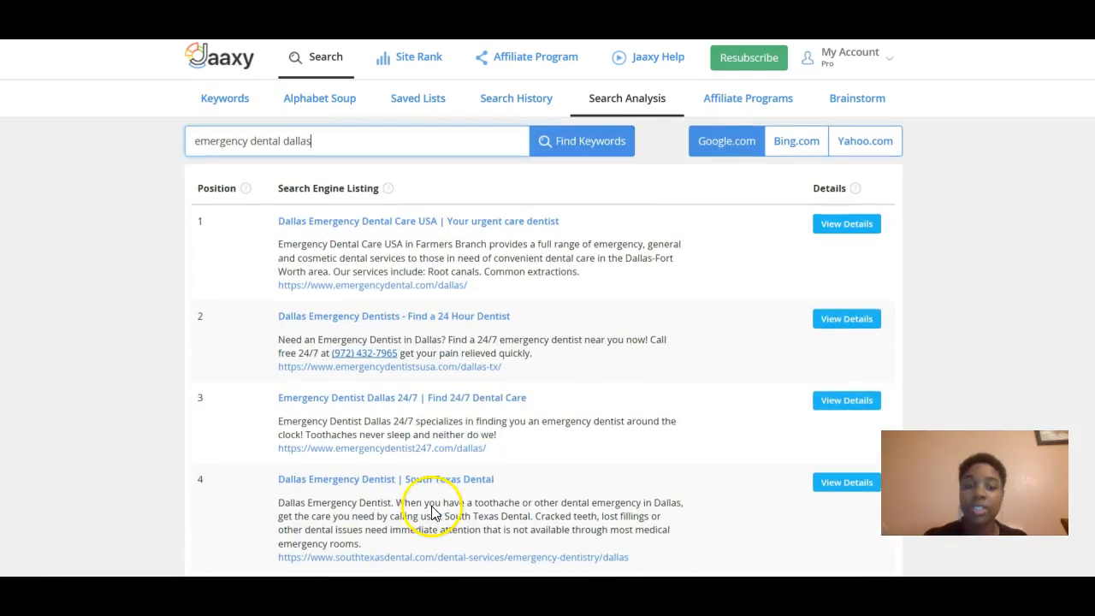
Show the details of the first three Dallas dental listings and check their word counts, site links and back links.
{"action": "left_click", "coordinate": [843, 226]}
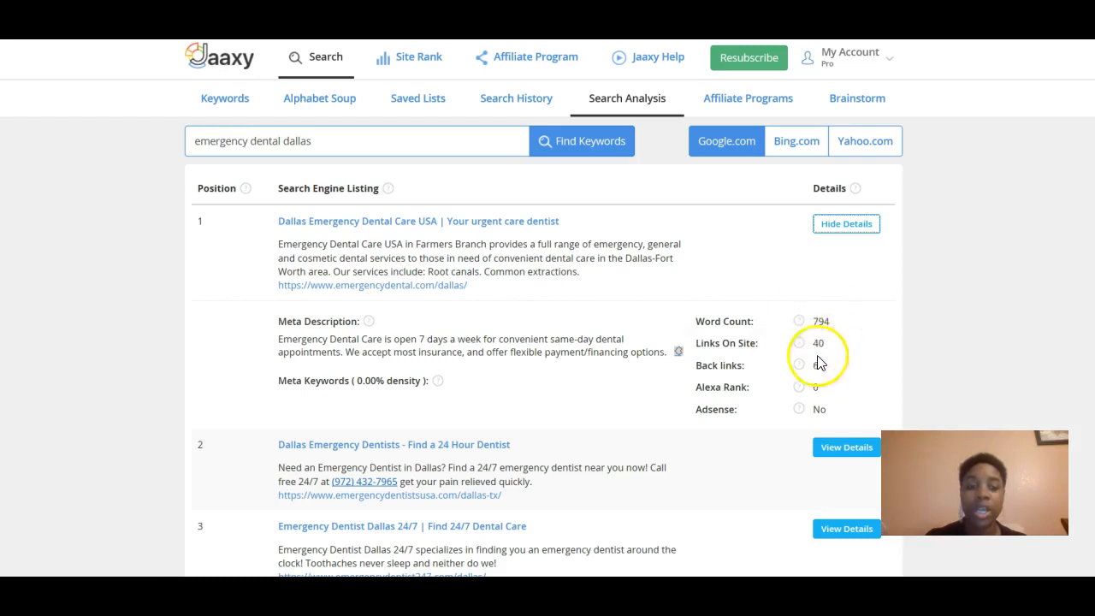
{"action": "scroll", "coordinate": [847, 350], "scroll_direction": "down", "scroll_amount": 1}
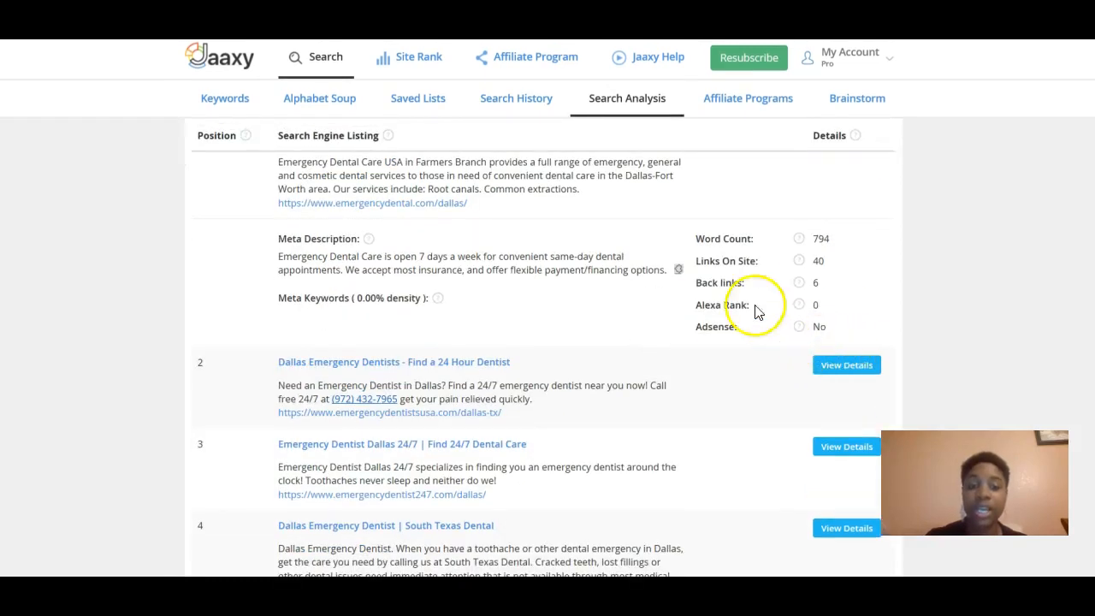
{"action": "scroll", "coordinate": [851, 300], "scroll_direction": "down", "scroll_amount": 1}
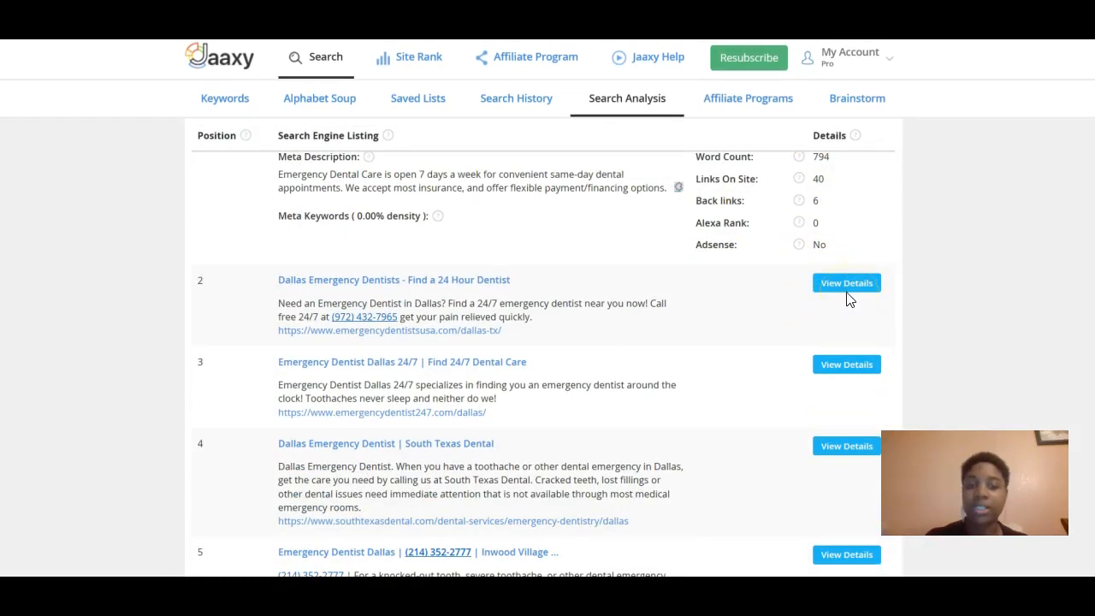
{"action": "left_click", "coordinate": [847, 289]}
{"action": "scroll", "coordinate": [813, 368], "scroll_direction": "down", "scroll_amount": 1}
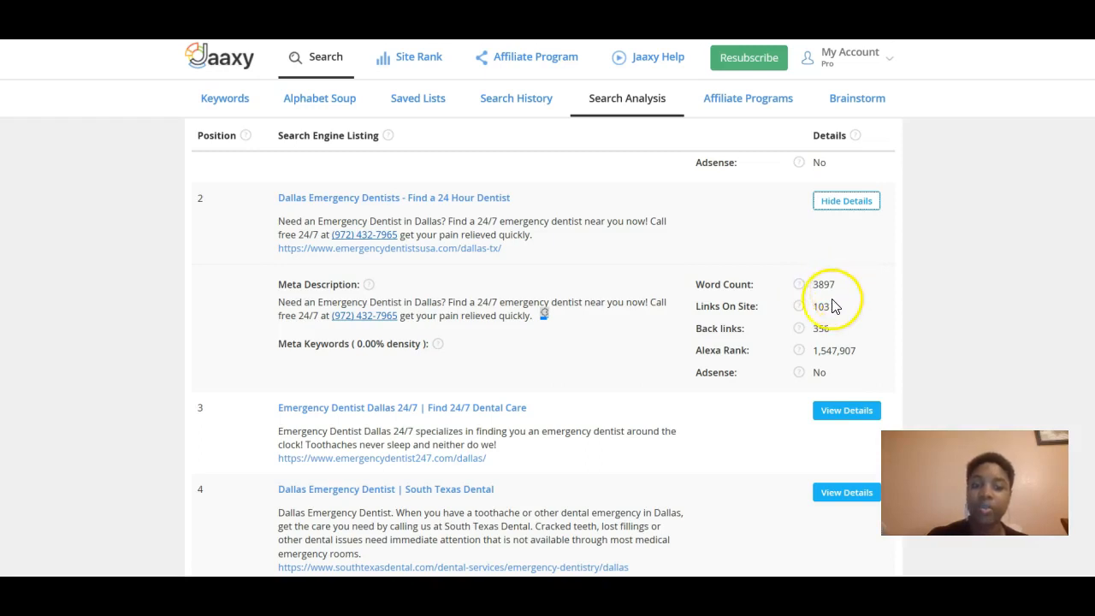
{"action": "scroll", "coordinate": [817, 299], "scroll_direction": "down", "scroll_amount": 2}
{"action": "scroll", "coordinate": [818, 300], "scroll_direction": "up", "scroll_amount": 1}
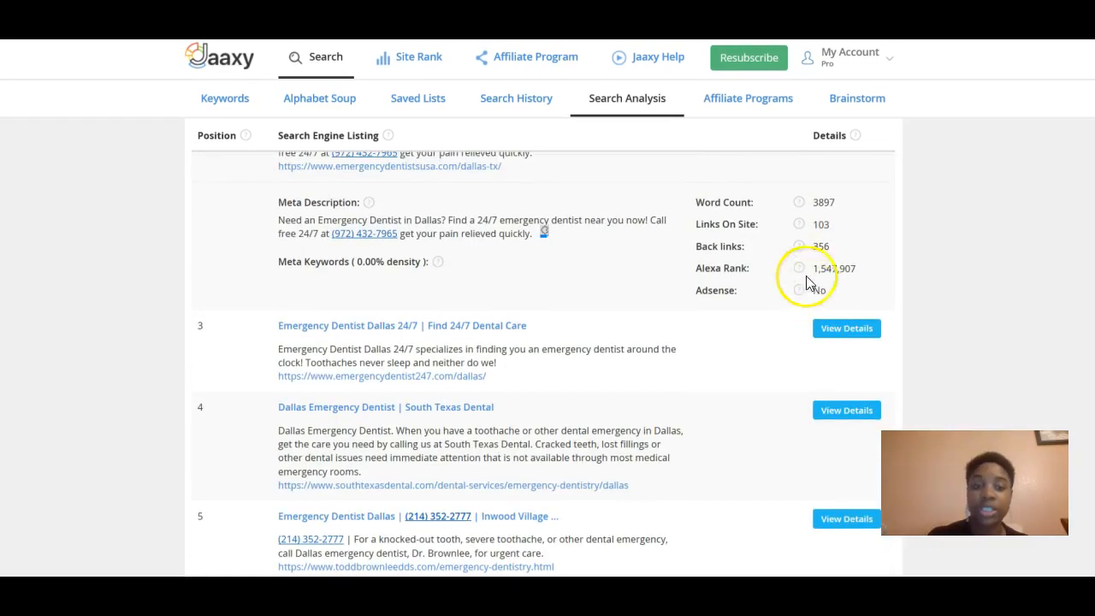
{"action": "scroll", "coordinate": [826, 268], "scroll_direction": "down", "scroll_amount": 1}
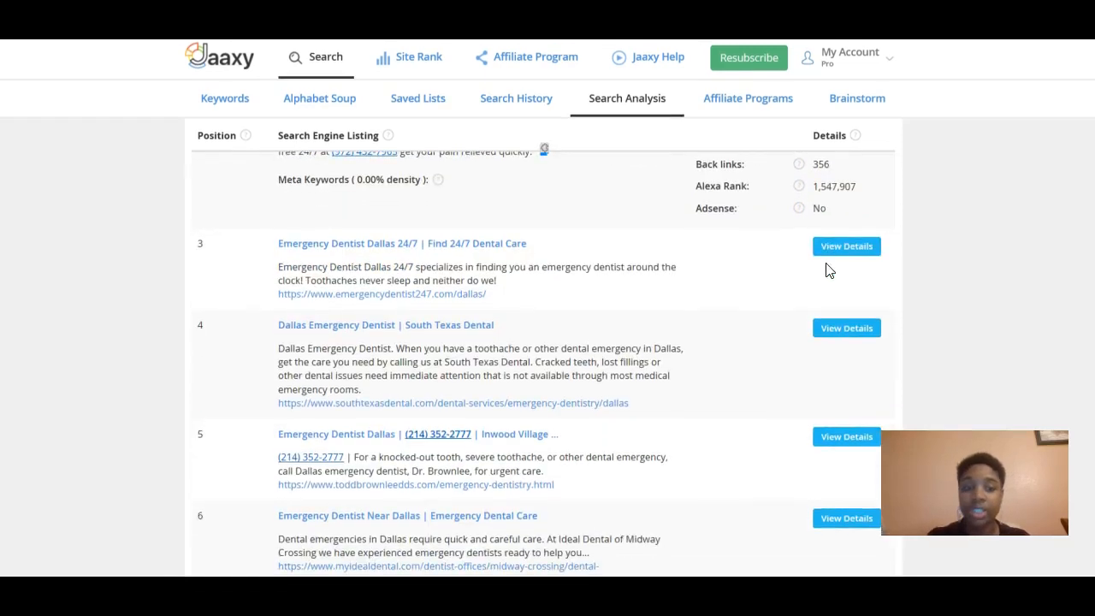
{"action": "left_click", "coordinate": [840, 250]}
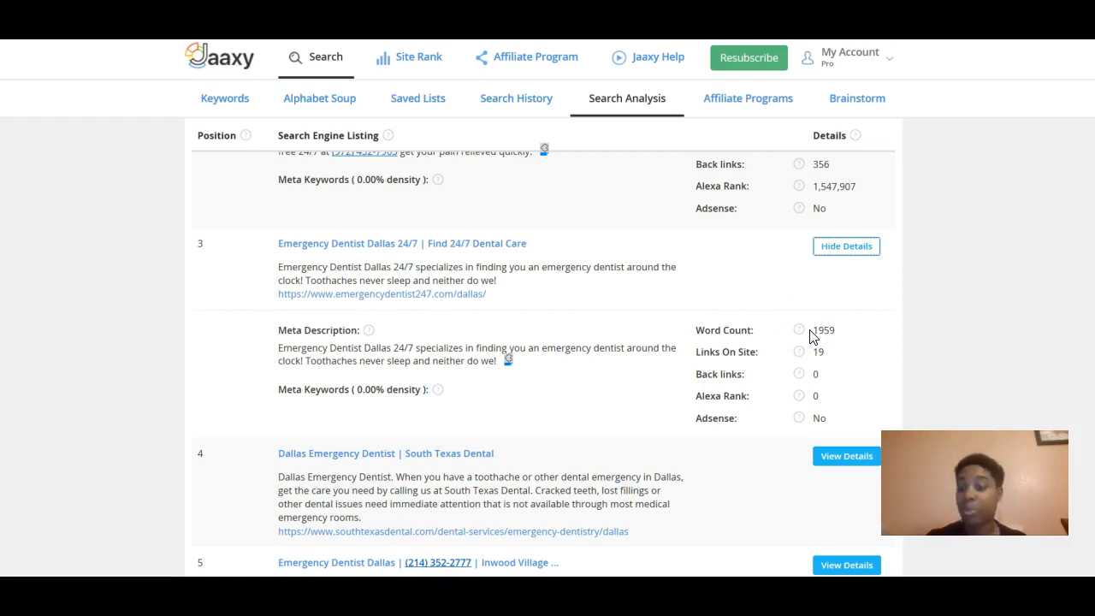
{"action": "scroll", "coordinate": [813, 337], "scroll_direction": "down", "scroll_amount": 1}
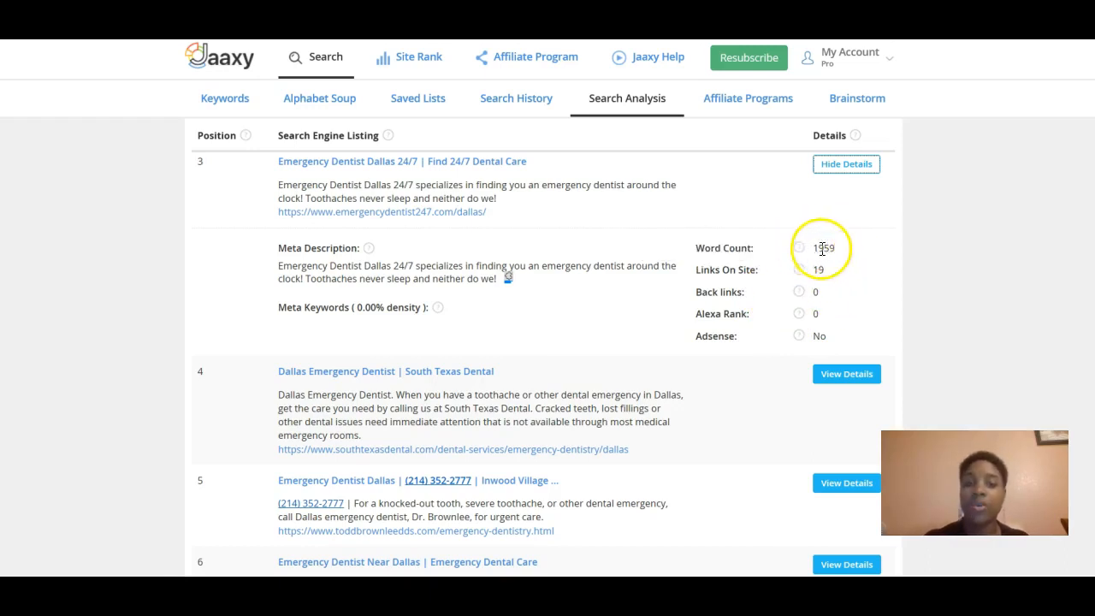
Compare the expanded details of the top three listings and review the remaining competitors in the ranking.
{"action": "scroll", "coordinate": [823, 248], "scroll_direction": "up", "scroll_amount": 3}
{"action": "scroll", "coordinate": [834, 333], "scroll_direction": "up", "scroll_amount": 6}
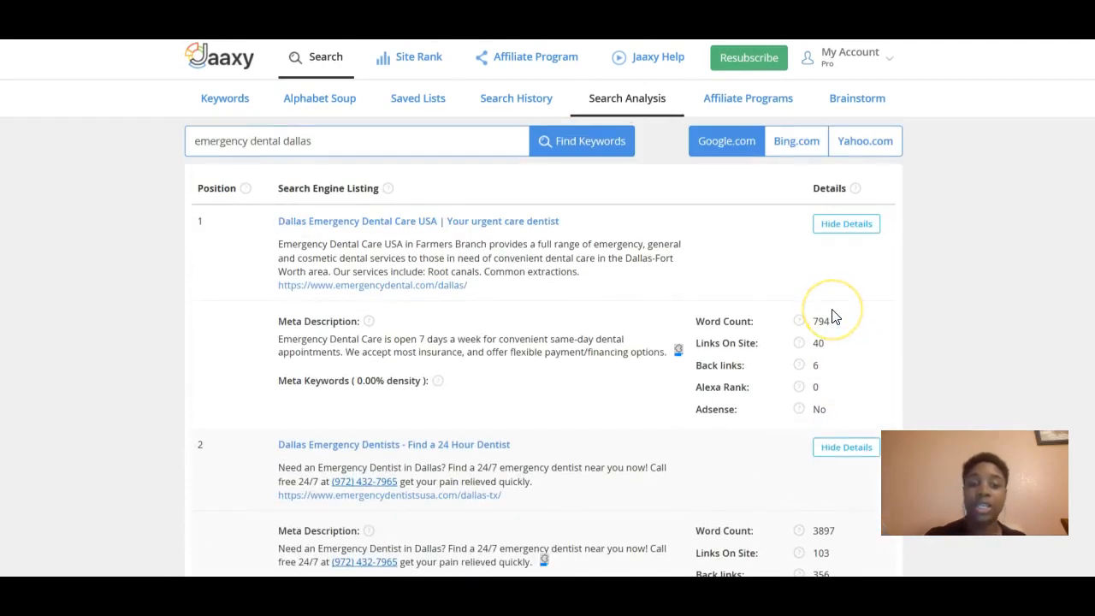
{"action": "scroll", "coordinate": [835, 316], "scroll_direction": "down", "scroll_amount": 5}
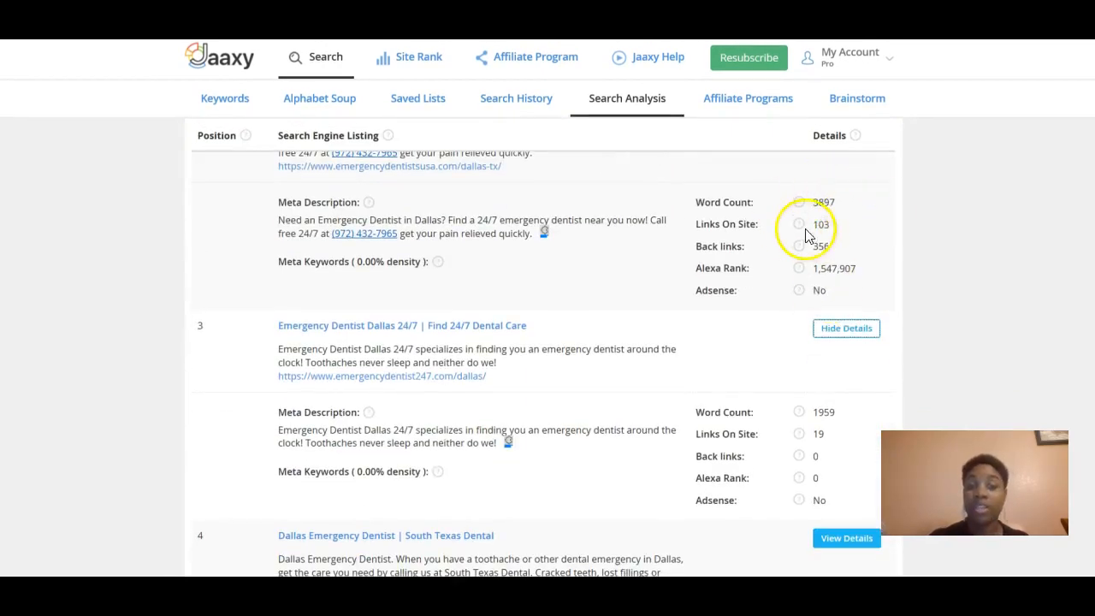
{"action": "scroll", "coordinate": [809, 248], "scroll_direction": "down", "scroll_amount": 3}
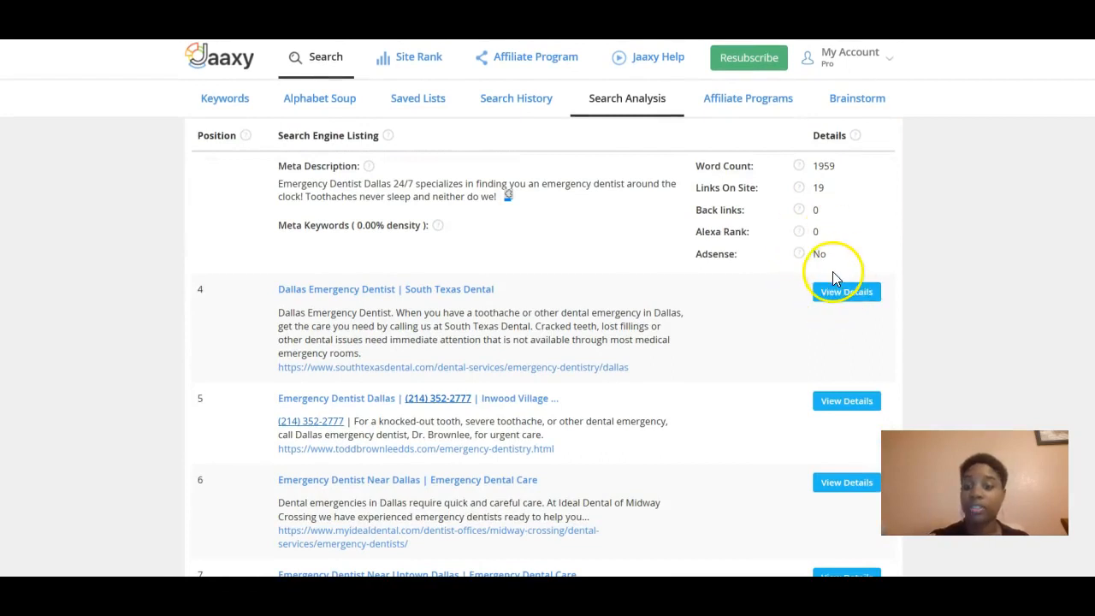
{"action": "scroll", "coordinate": [783, 295], "scroll_direction": "up", "scroll_amount": 4}
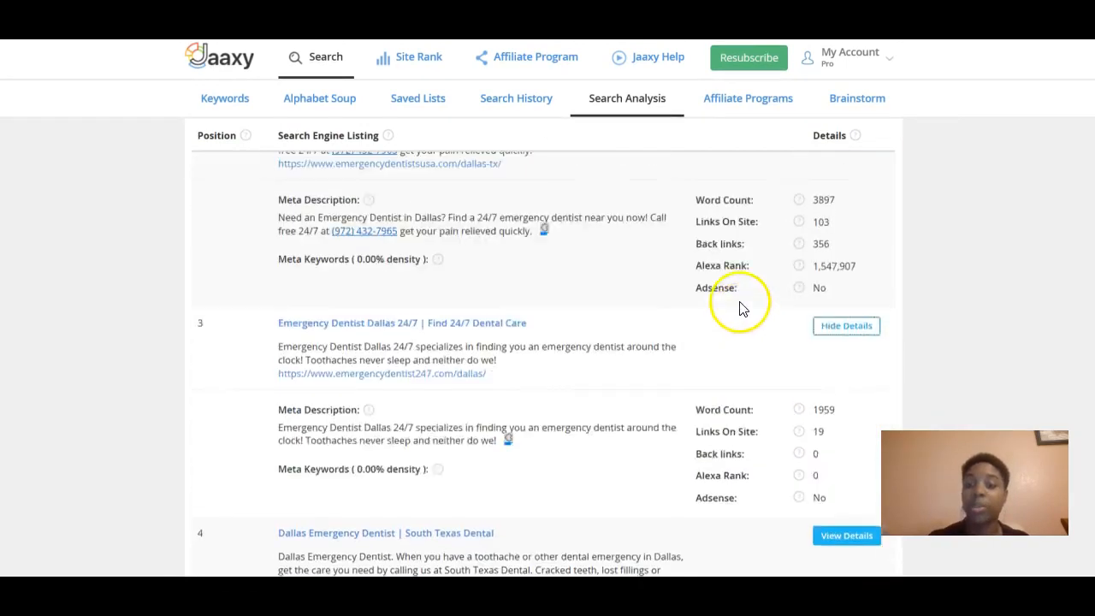
{"action": "scroll", "coordinate": [730, 308], "scroll_direction": "up", "scroll_amount": 3}
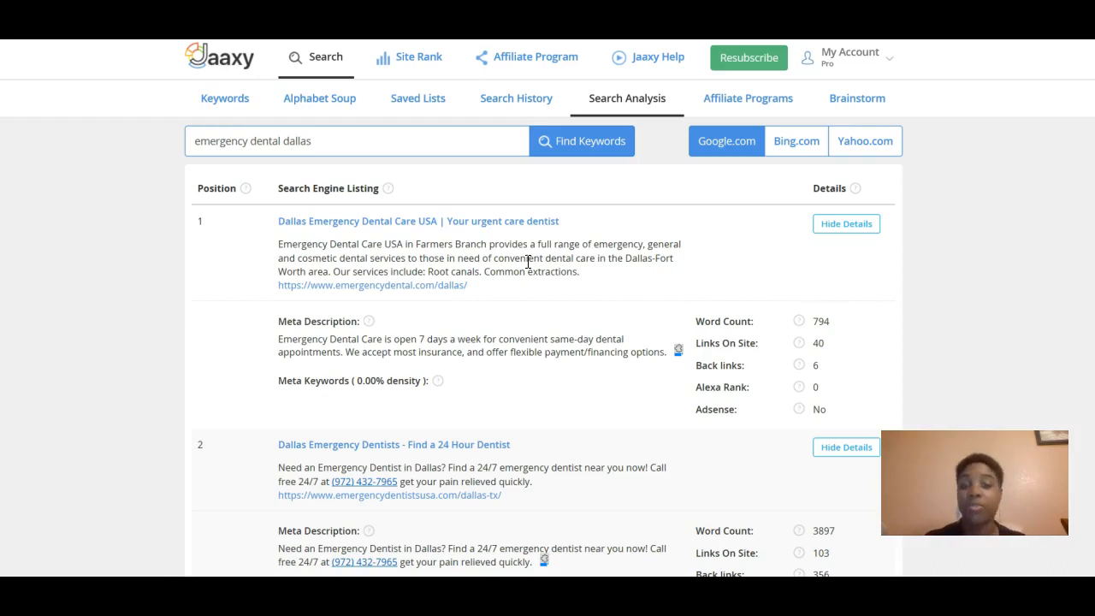
{"action": "scroll", "coordinate": [441, 258], "scroll_direction": "down", "scroll_amount": 8}
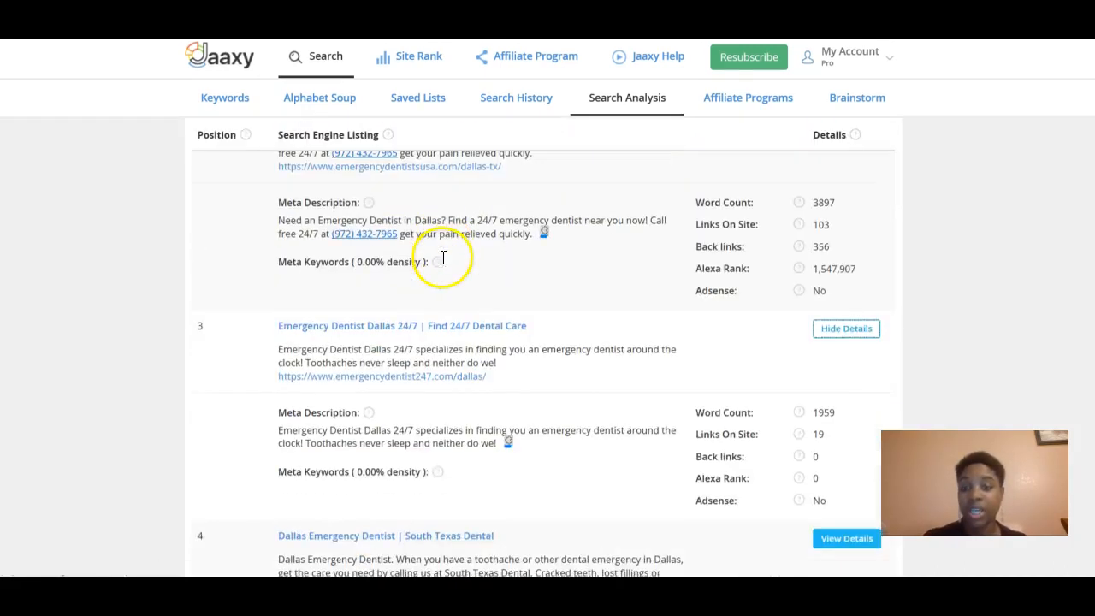
{"action": "scroll", "coordinate": [442, 260], "scroll_direction": "down", "scroll_amount": 2}
{"action": "scroll", "coordinate": [442, 257], "scroll_direction": "down", "scroll_amount": 2}
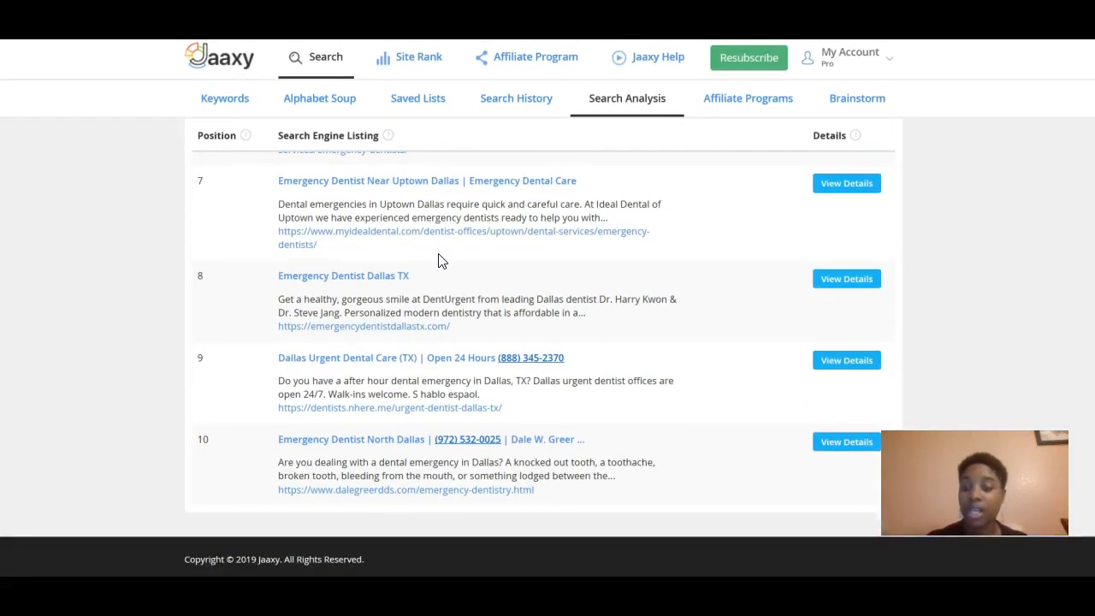
{"action": "scroll", "coordinate": [441, 258], "scroll_direction": "up", "scroll_amount": 10}
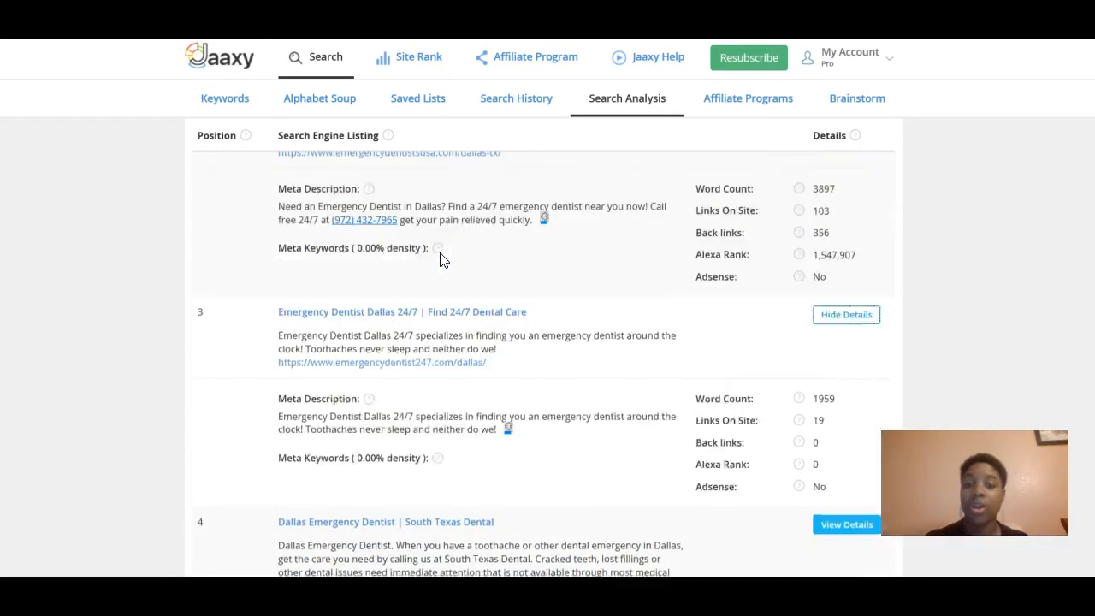
Return to the rank and rent article and read on past its emergency versus non-emergency services section.
{"action": "scroll", "coordinate": [454, 250], "scroll_direction": "up", "scroll_amount": 1}
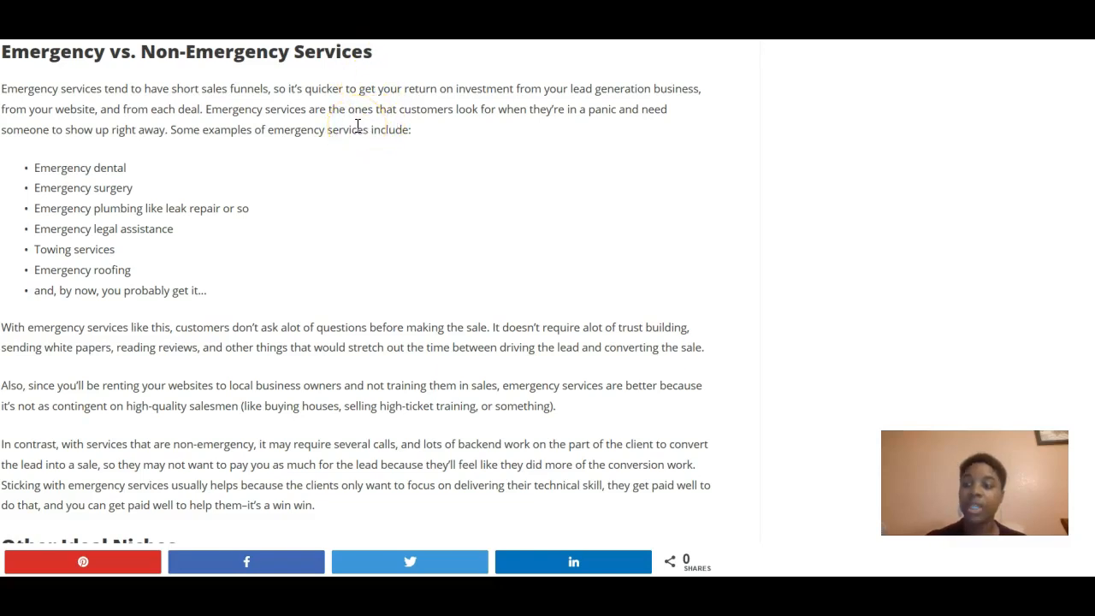
{"action": "scroll", "coordinate": [351, 122], "scroll_direction": "down", "scroll_amount": 2}
{"action": "left_click", "coordinate": [411, 78]}
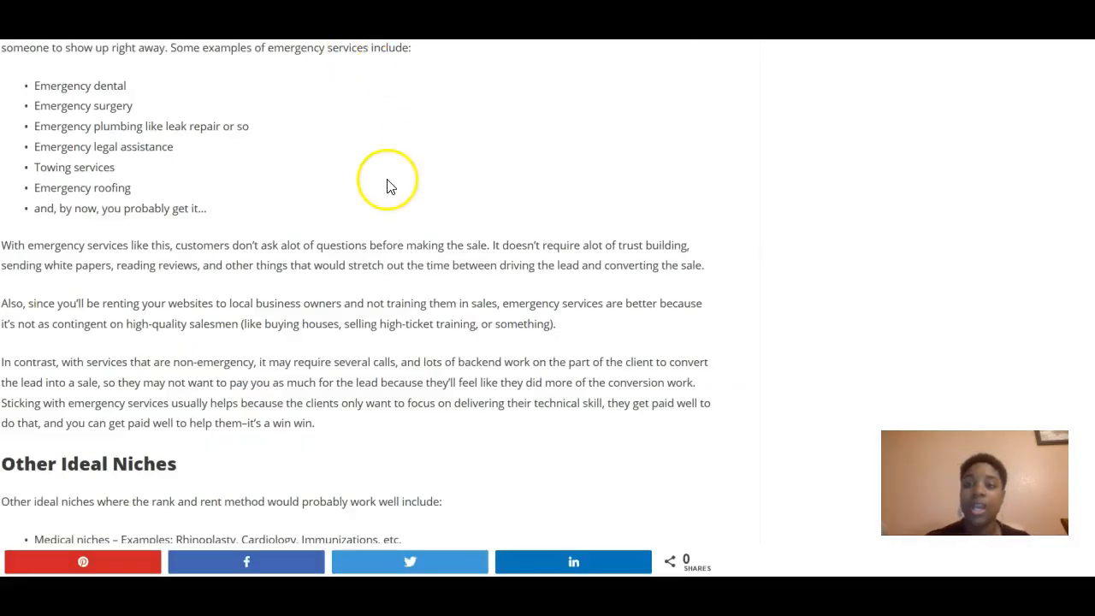
Read on in the rank and rent article to the section on other ideal niches.
{"action": "scroll", "coordinate": [386, 184], "scroll_direction": "down", "scroll_amount": 3}
{"action": "scroll", "coordinate": [386, 188], "scroll_direction": "down", "scroll_amount": 1}
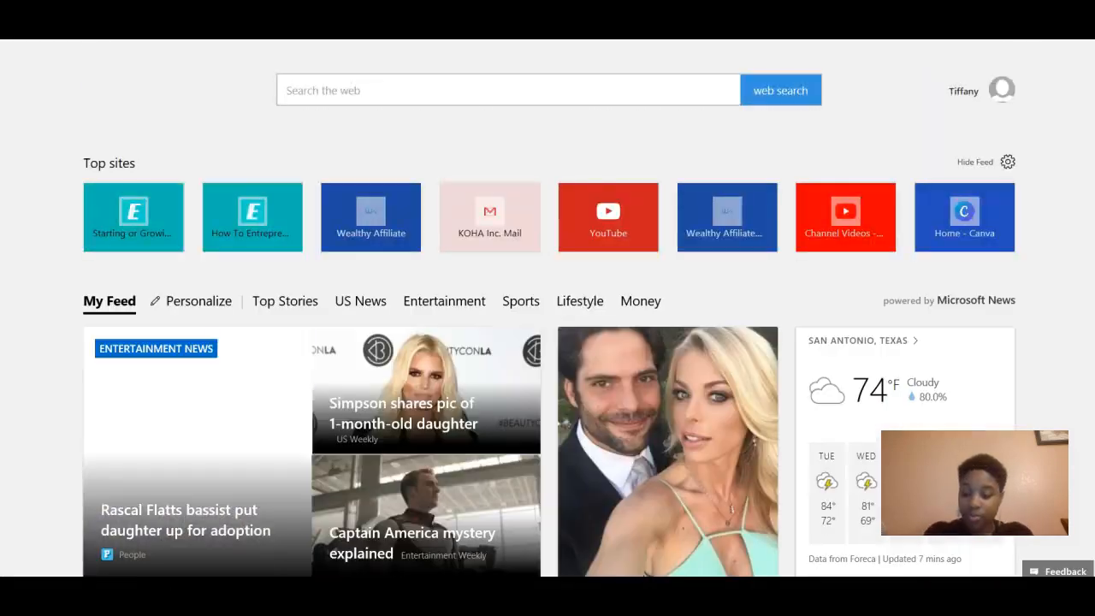
Open google.com and search for "emergency dental dallas".
{"action": "type", "text": "google.com"}
{"action": "key", "text": "Return"}
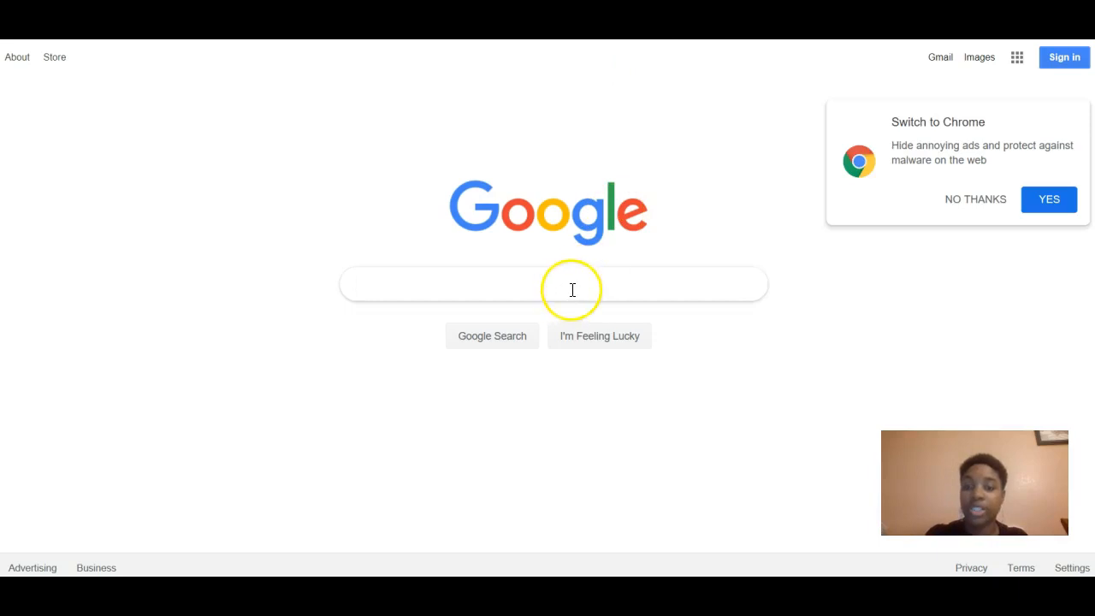
{"action": "type", "text": "emer"}
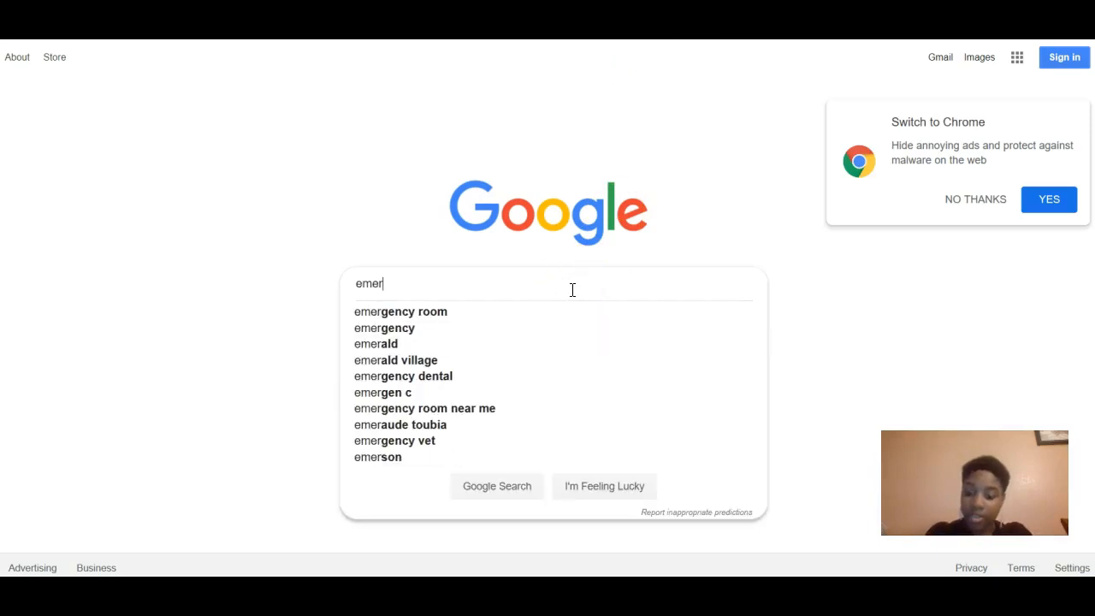
{"action": "type", "text": "gency dental dallas"}
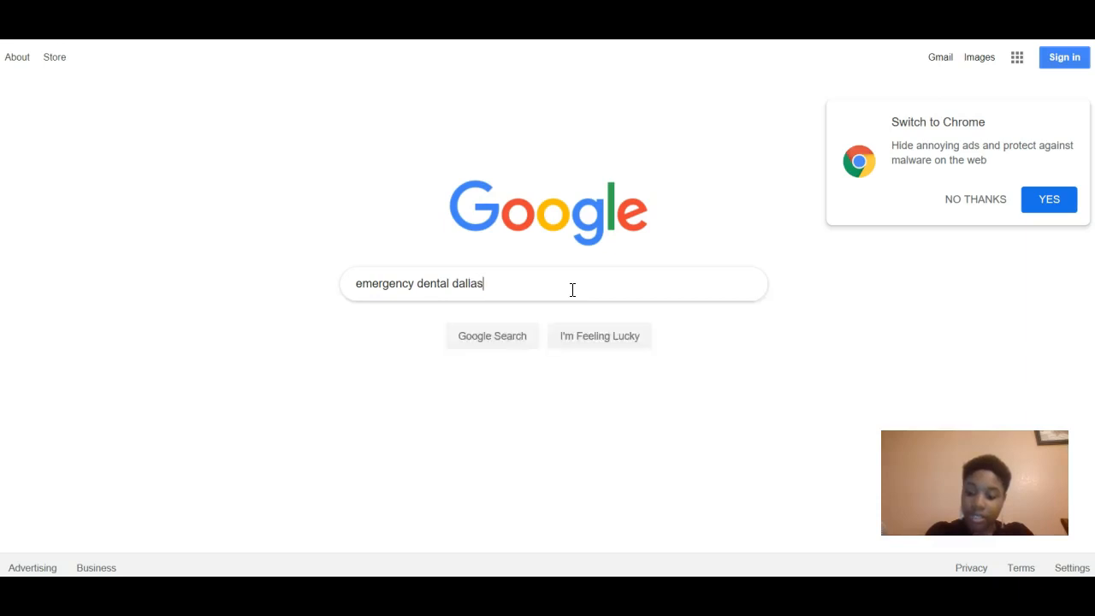
{"action": "key", "text": "Return"}
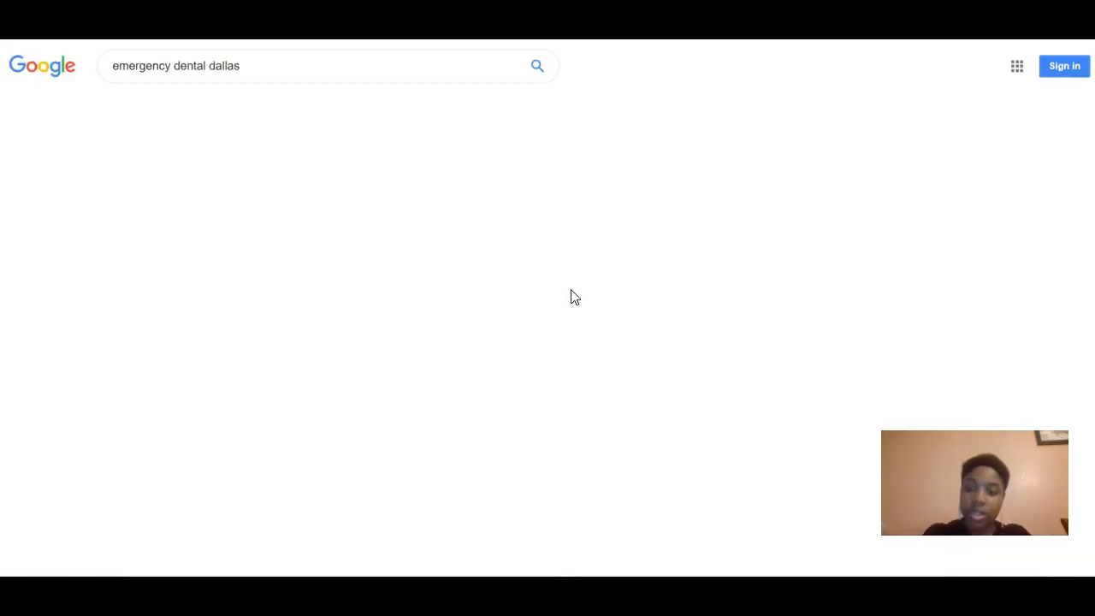
Look through the ads, local map listings and organic results down to the related searches on the first results page.
{"action": "scroll", "coordinate": [437, 287], "scroll_direction": "down", "scroll_amount": 3}
{"action": "scroll", "coordinate": [432, 282], "scroll_direction": "up", "scroll_amount": 3}
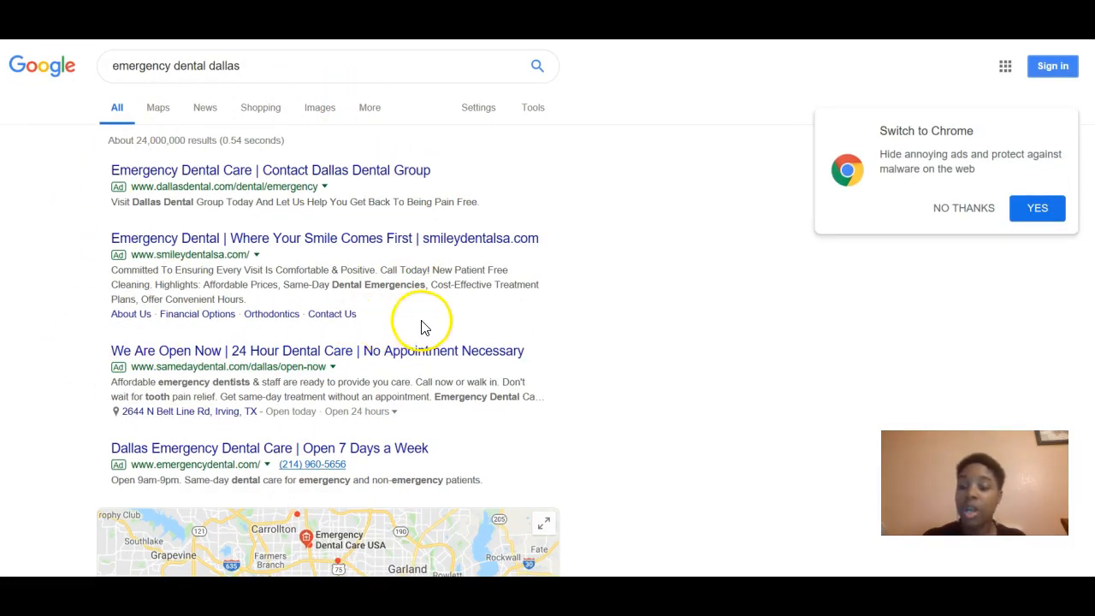
{"action": "scroll", "coordinate": [425, 328], "scroll_direction": "down", "scroll_amount": 5}
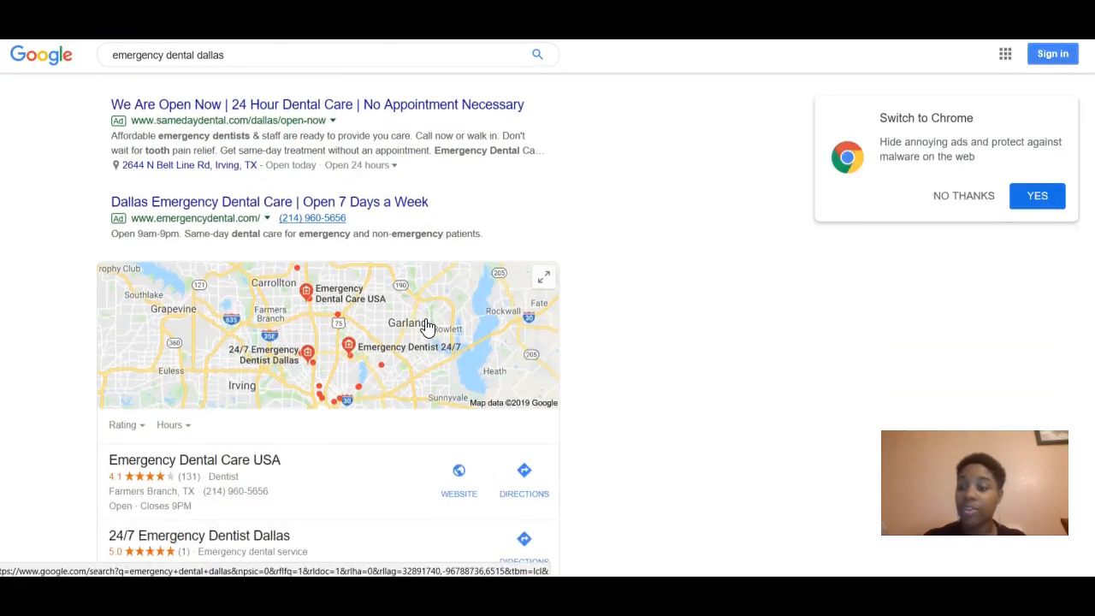
{"action": "scroll", "coordinate": [428, 328], "scroll_direction": "down", "scroll_amount": 3}
{"action": "scroll", "coordinate": [386, 318], "scroll_direction": "up", "scroll_amount": 2}
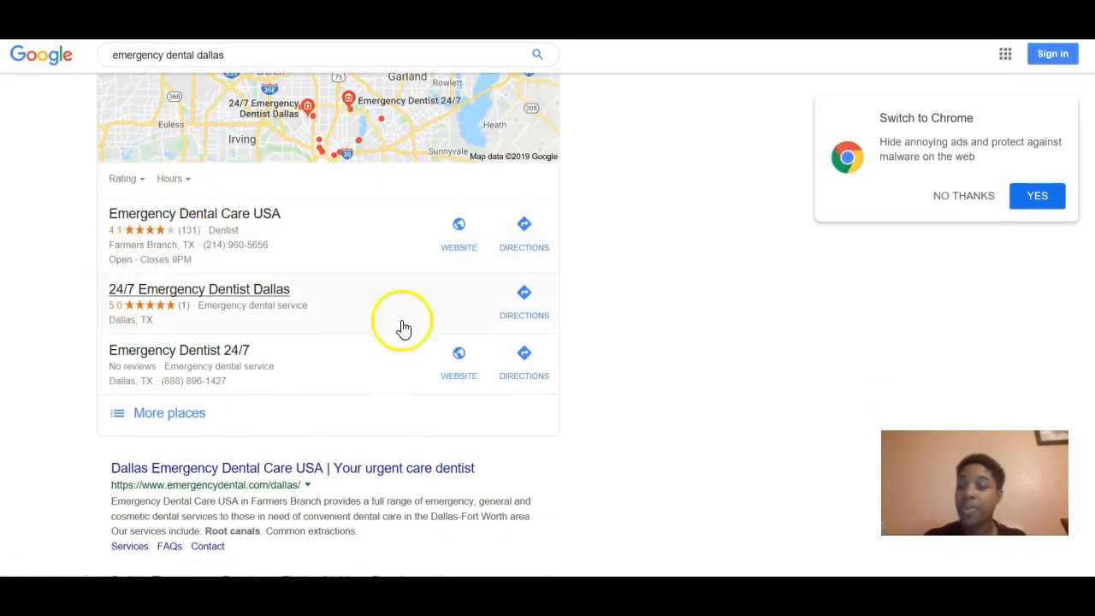
{"action": "scroll", "coordinate": [313, 293], "scroll_direction": "down", "scroll_amount": 3}
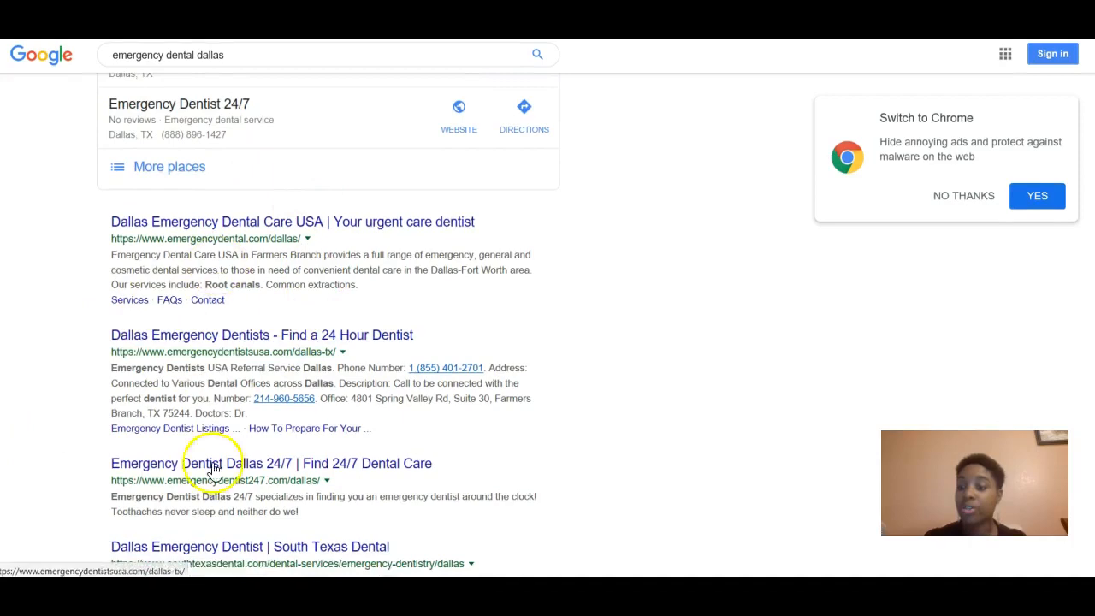
{"action": "scroll", "coordinate": [215, 465], "scroll_direction": "down", "scroll_amount": 4}
{"action": "scroll", "coordinate": [306, 342], "scroll_direction": "down", "scroll_amount": 9}
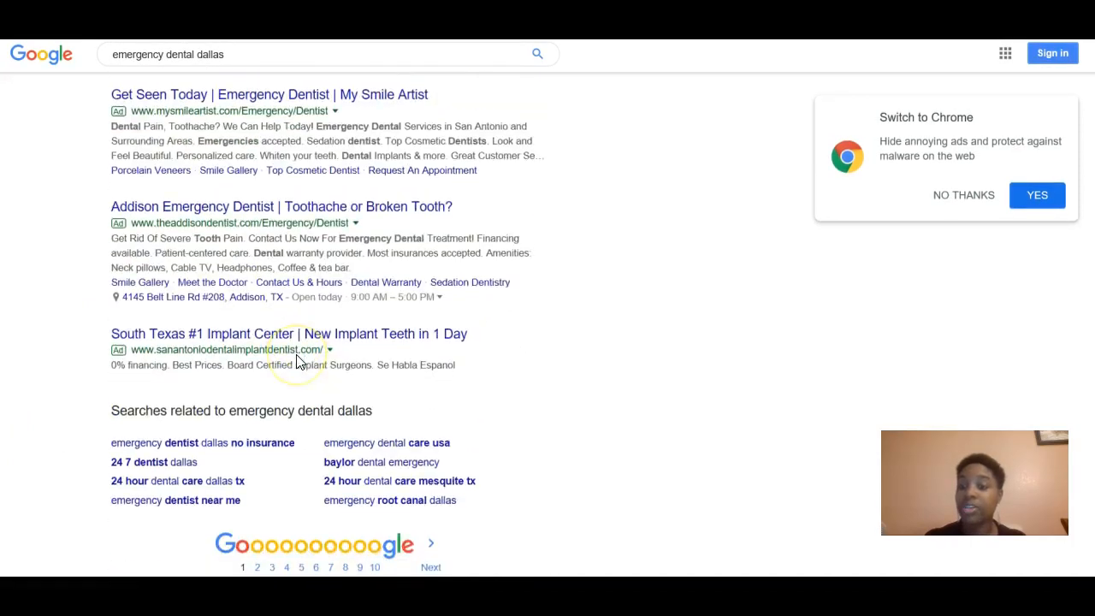
Compare the local map listings with the organic results and the paid ads in the Dallas emergency dental search.
{"action": "scroll", "coordinate": [298, 352], "scroll_direction": "up", "scroll_amount": 14}
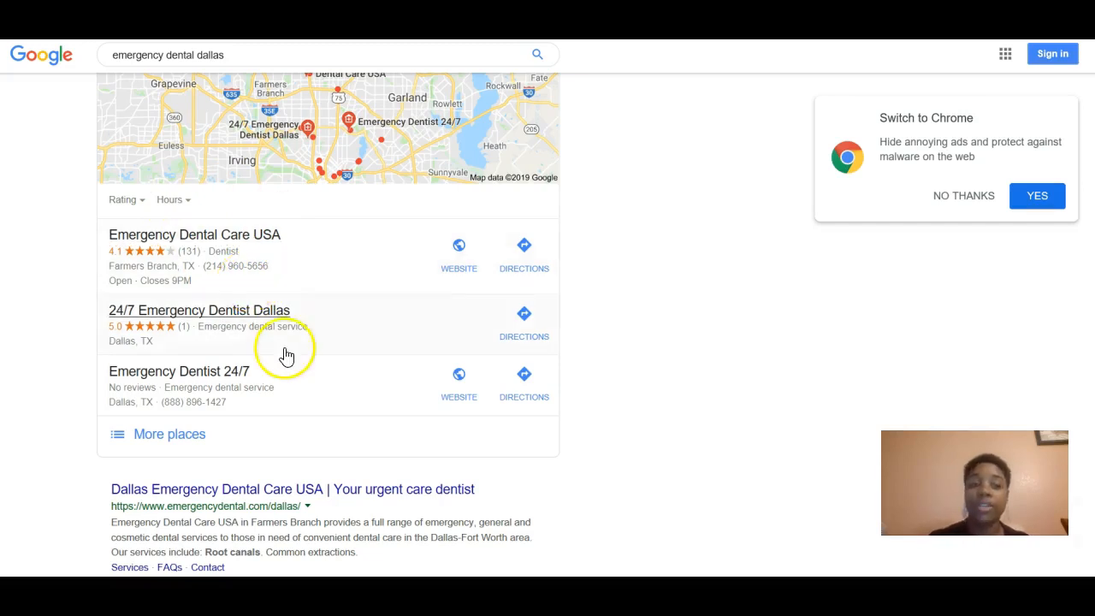
{"action": "scroll", "coordinate": [289, 338], "scroll_direction": "down", "scroll_amount": 3}
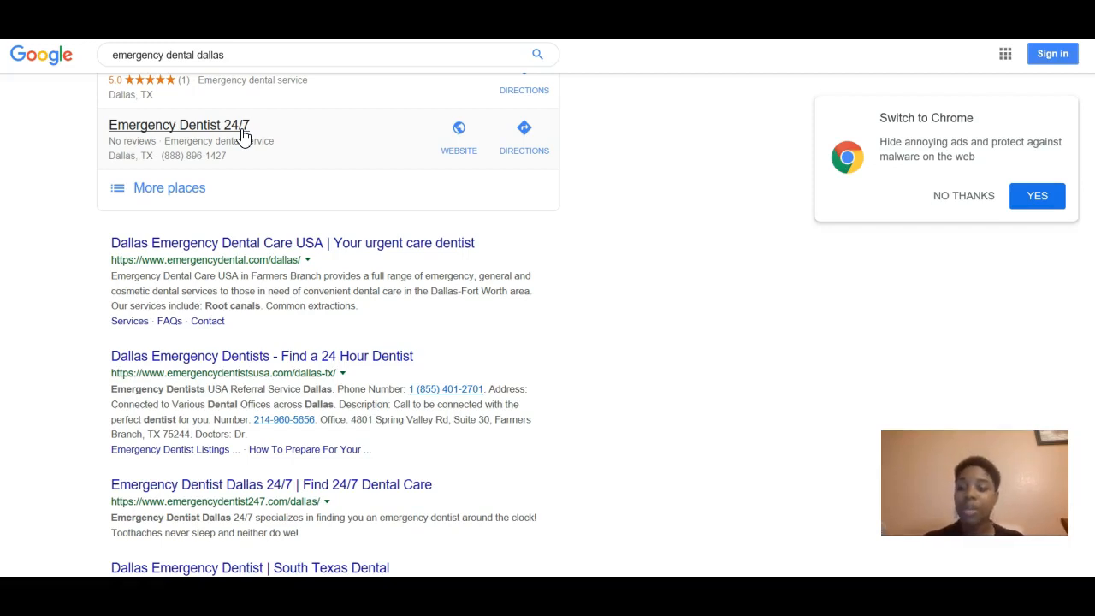
{"action": "scroll", "coordinate": [242, 137], "scroll_direction": "up", "scroll_amount": 10}
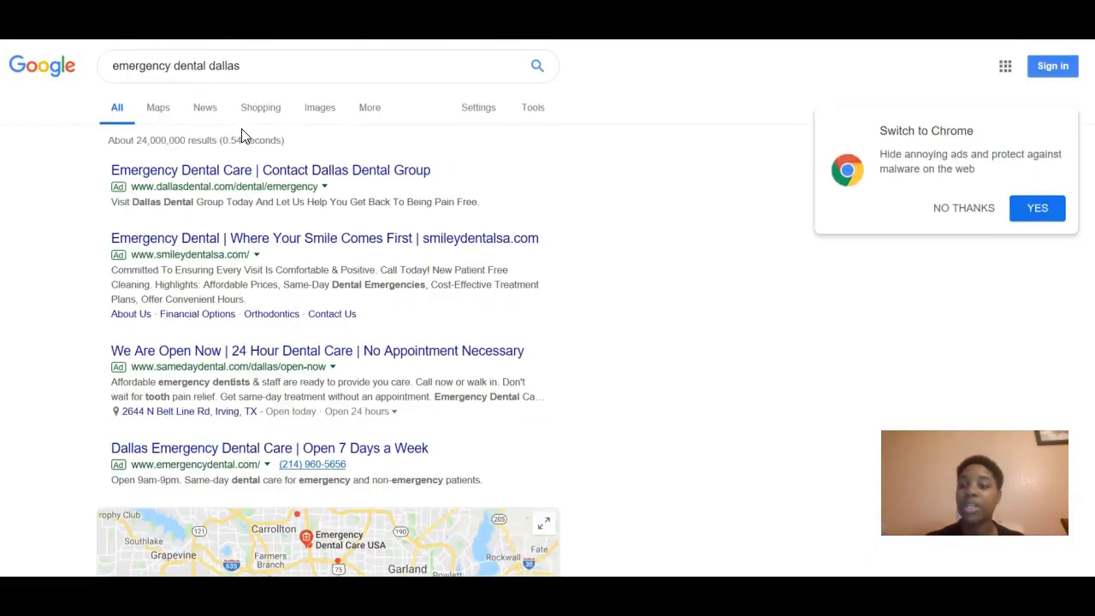
{"action": "scroll", "coordinate": [242, 137], "scroll_direction": "down", "scroll_amount": 10}
{"action": "scroll", "coordinate": [243, 128], "scroll_direction": "down", "scroll_amount": 10}
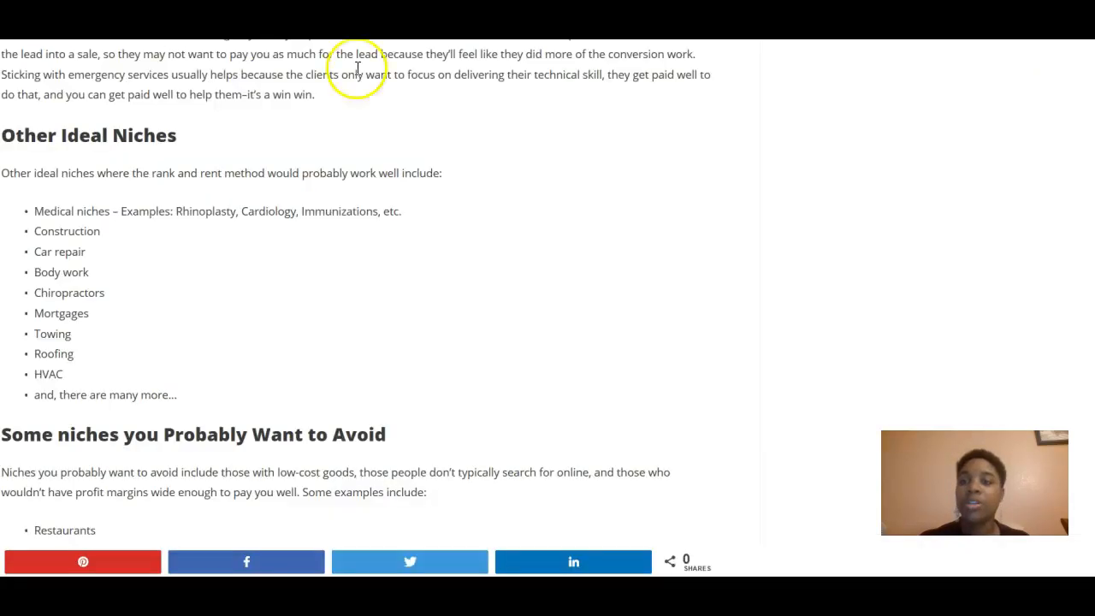
Return to the rank and rent article and read its sections on niches to avoid and building a website.
{"action": "scroll", "coordinate": [337, 267], "scroll_direction": "down", "scroll_amount": 2}
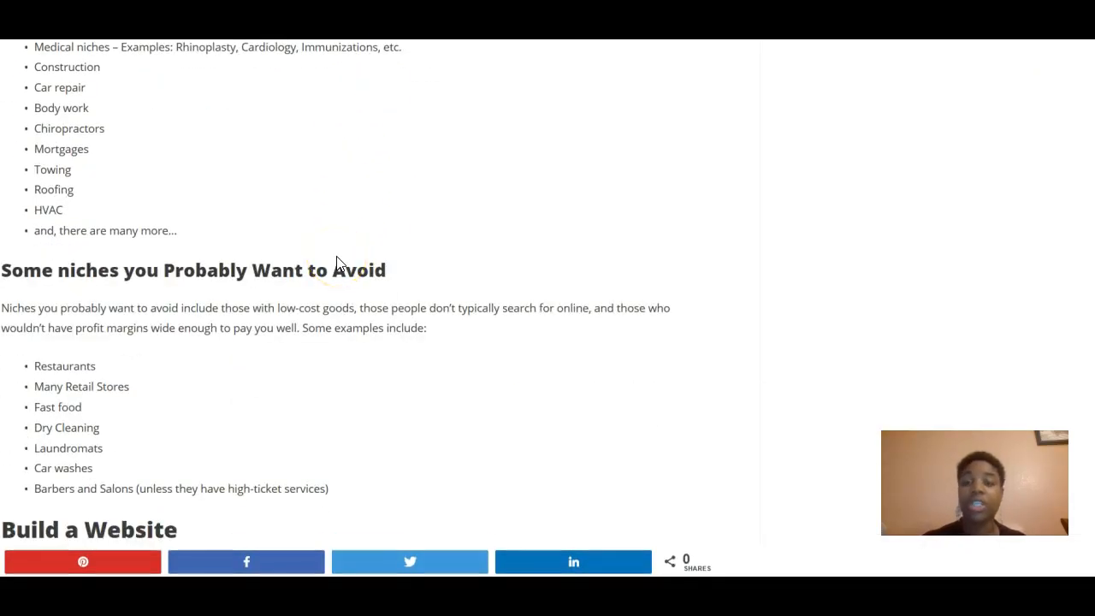
{"action": "scroll", "coordinate": [337, 264], "scroll_direction": "down", "scroll_amount": 1}
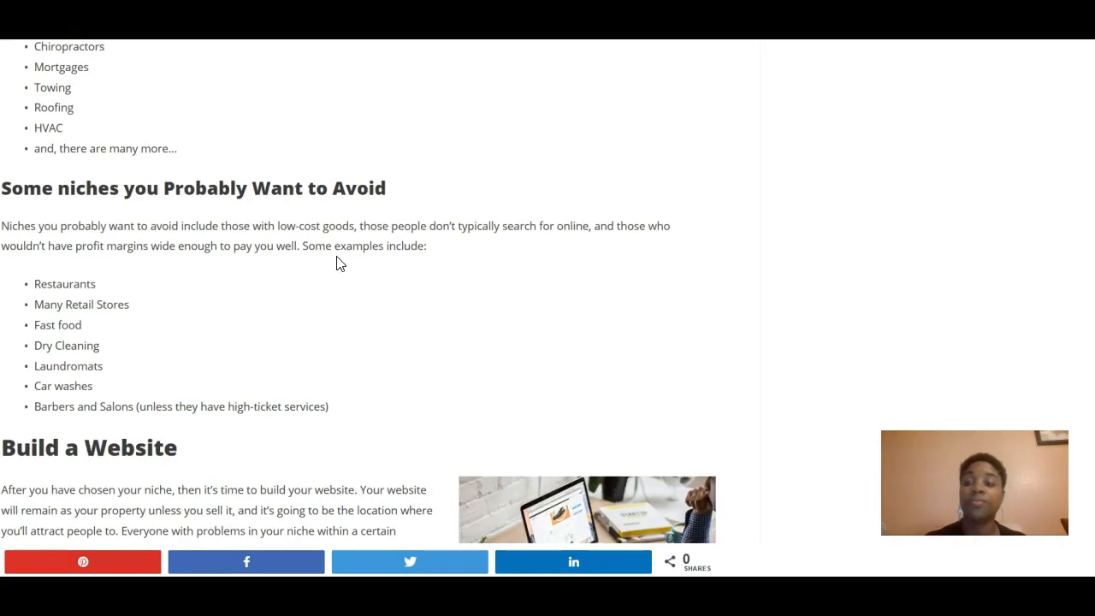
{"action": "scroll", "coordinate": [338, 263], "scroll_direction": "down", "scroll_amount": 4}
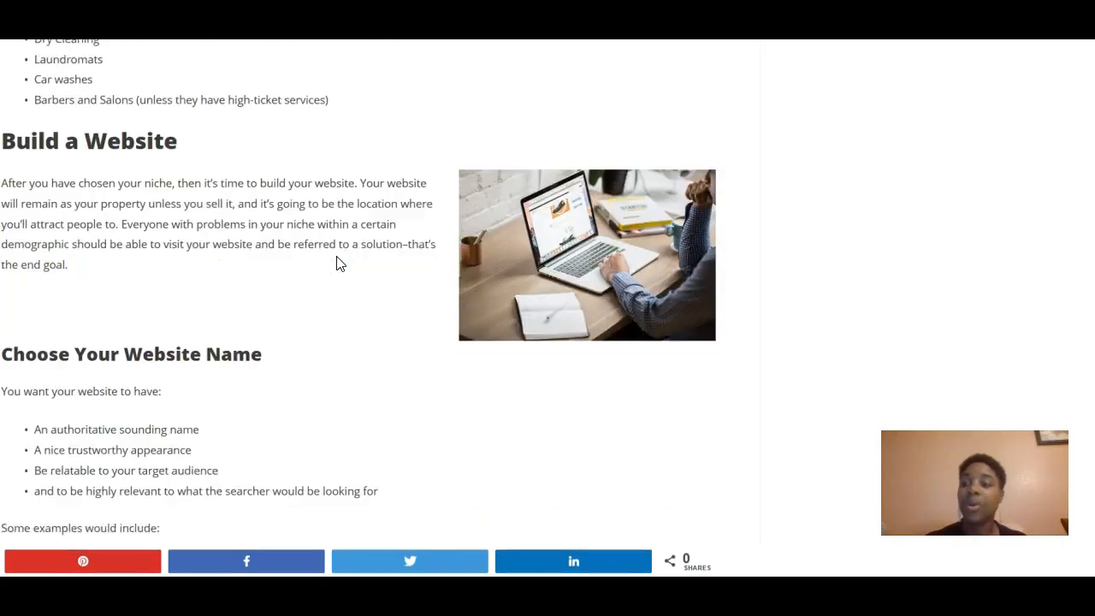
Switch to Wealthy Affiliate, open its Site Builder and choose to build the website on a free domain.
{"action": "left_click", "coordinate": [338, 263]}
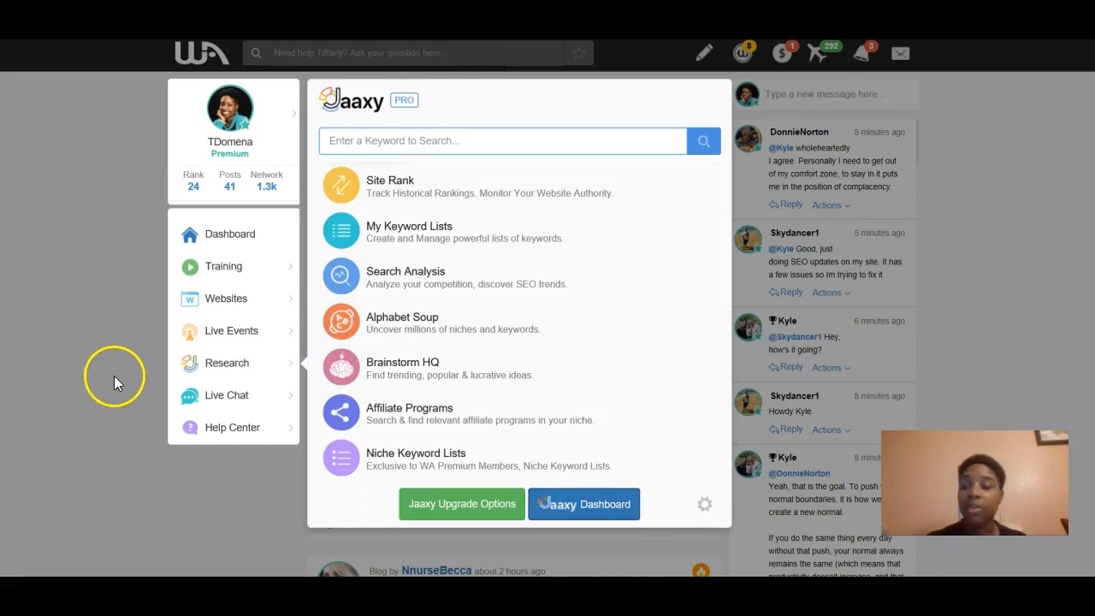
{"action": "left_click", "coordinate": [225, 299]}
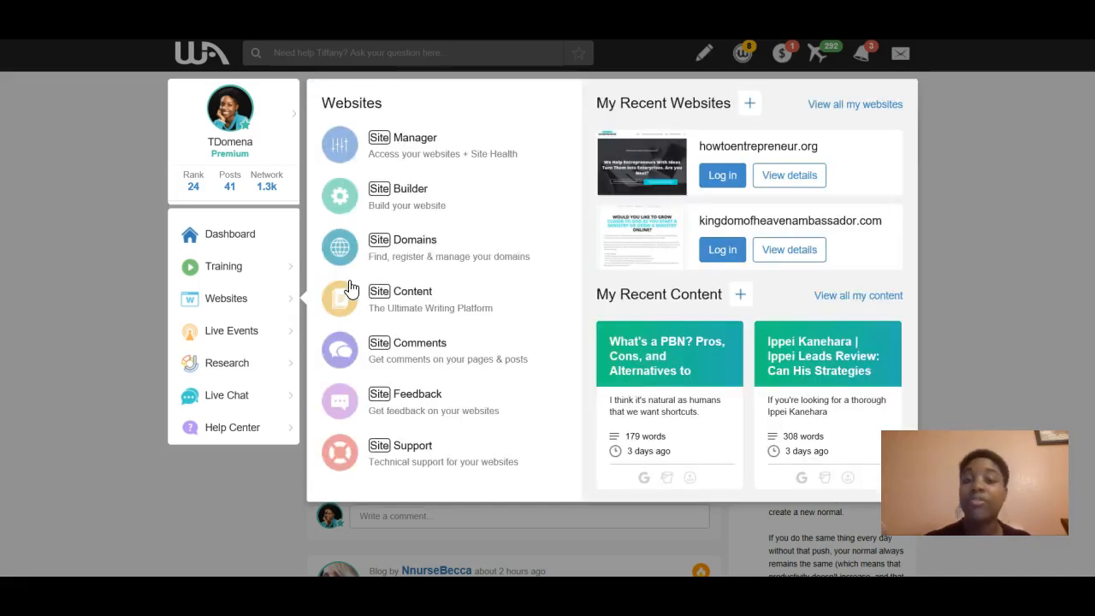
{"action": "left_click", "coordinate": [495, 195]}
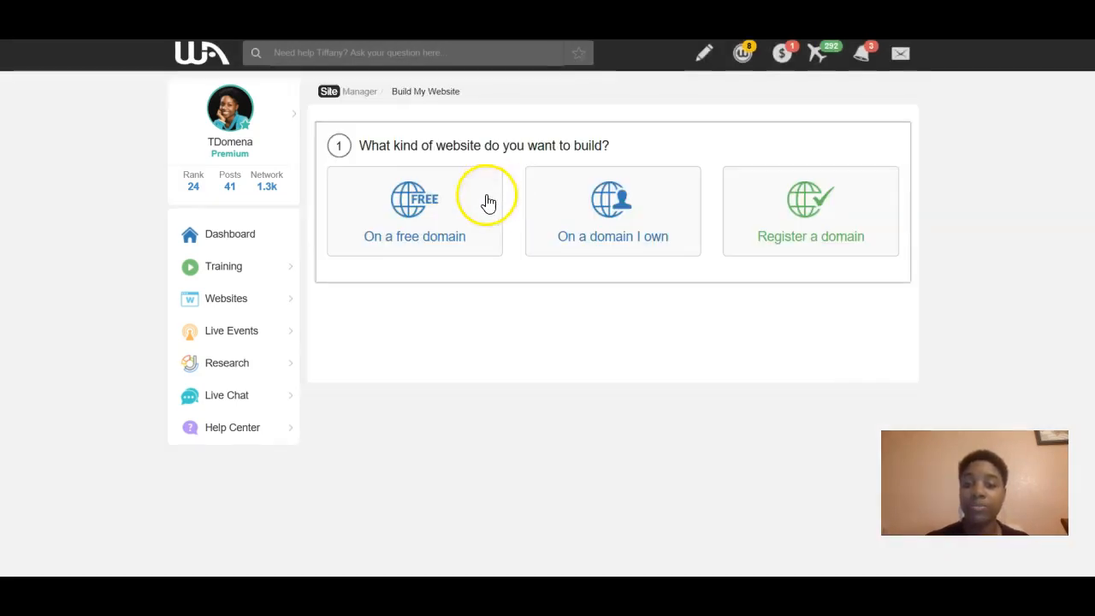
{"action": "left_click", "coordinate": [434, 224]}
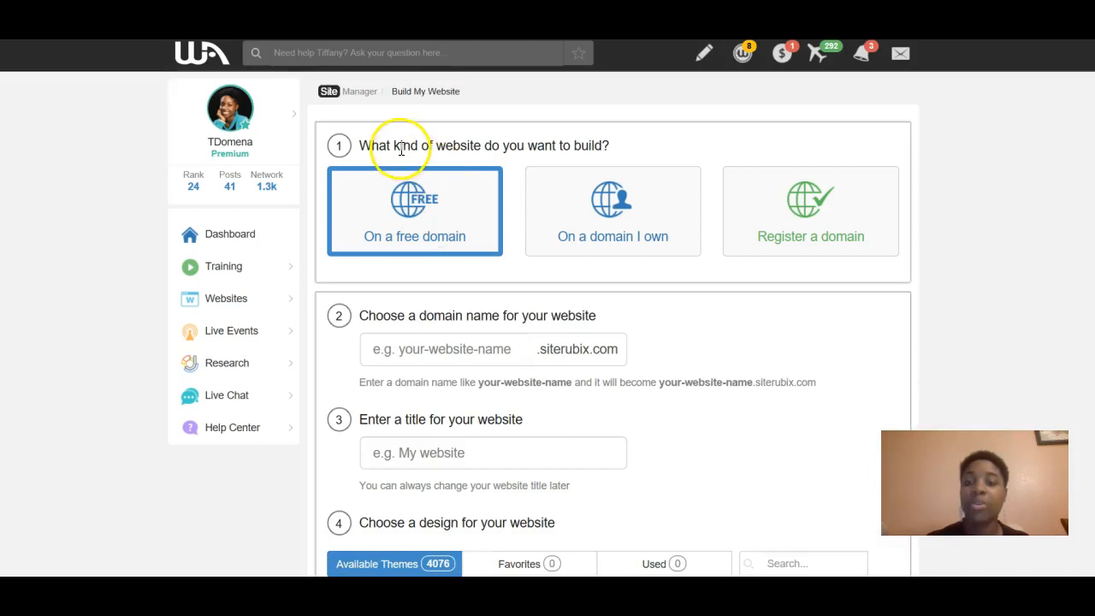
Enter emergencydentaldallas as the free siterubix.com domain name.
{"action": "left_click", "coordinate": [496, 348]}
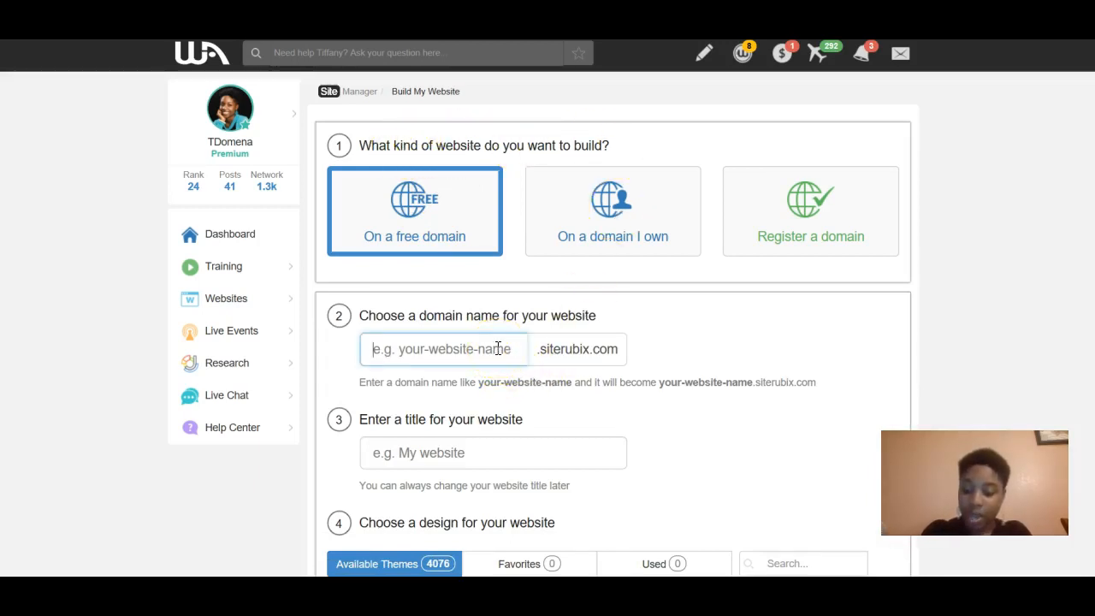
{"action": "type", "text": "eme"}
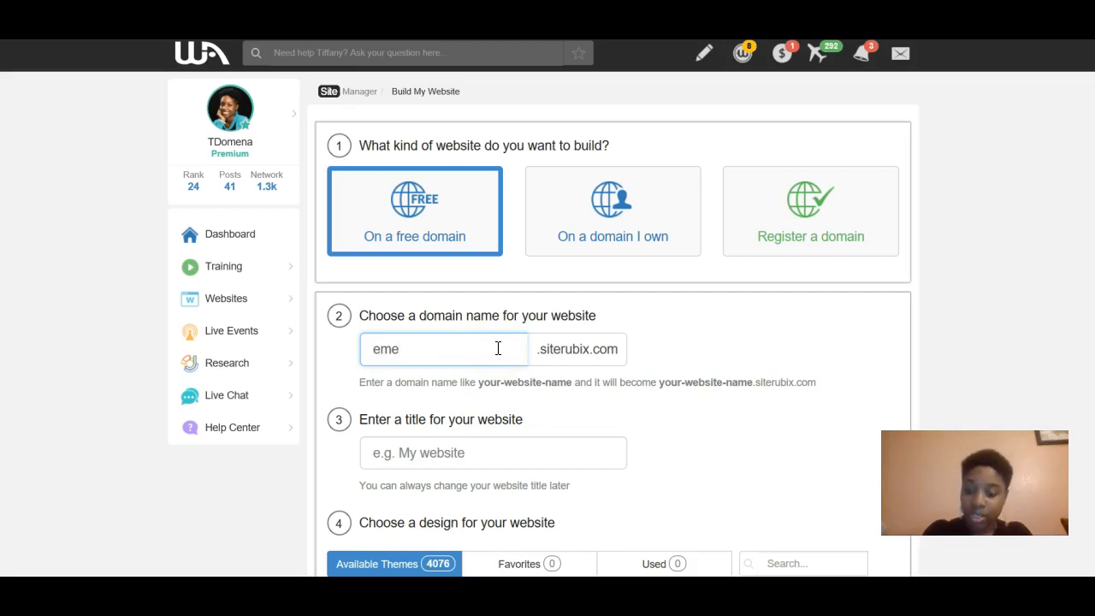
{"action": "type", "text": "rgencydentaldallas"}
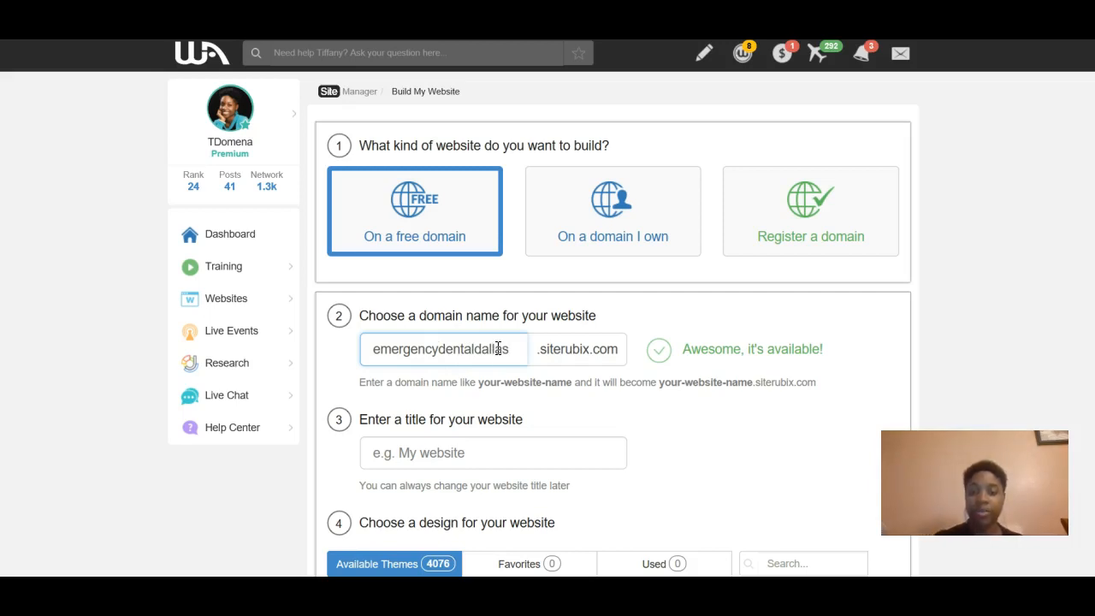
Title the website "Your Go-To Provider of Emergency Dental Services in Dallas, Texas".
{"action": "scroll", "coordinate": [656, 348], "scroll_direction": "down", "scroll_amount": 1}
{"action": "left_click", "coordinate": [541, 367]}
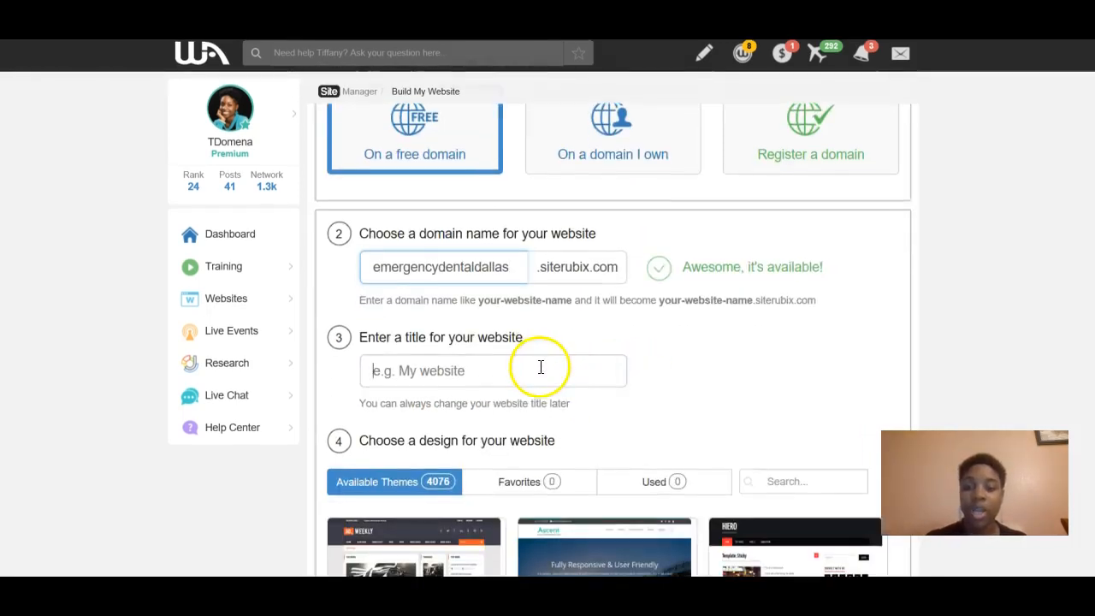
{"action": "left_click", "coordinate": [620, 368]}
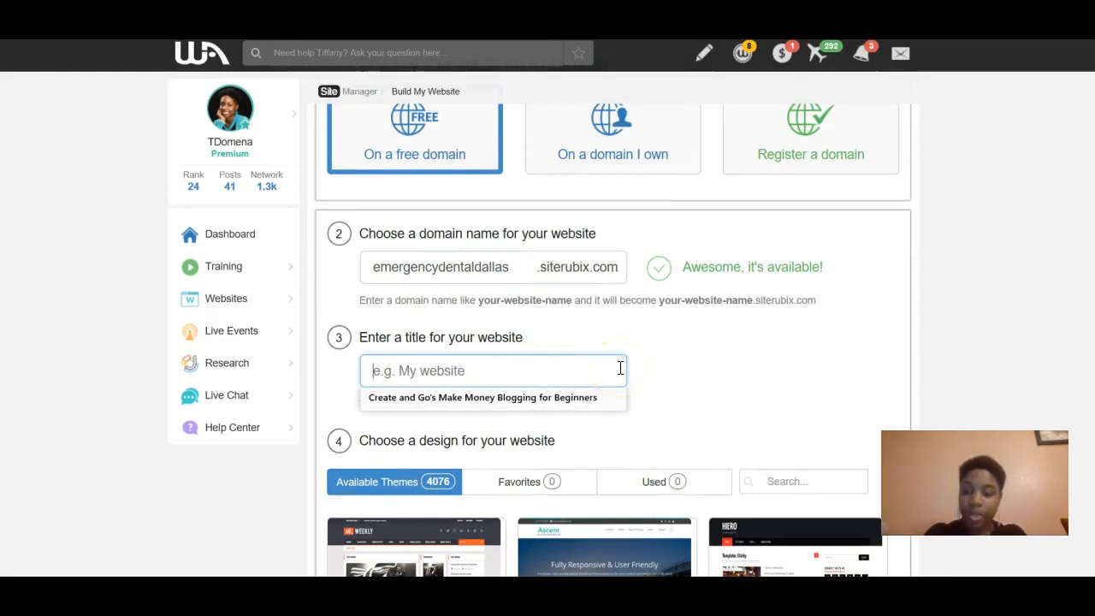
{"action": "type", "text": "You"}
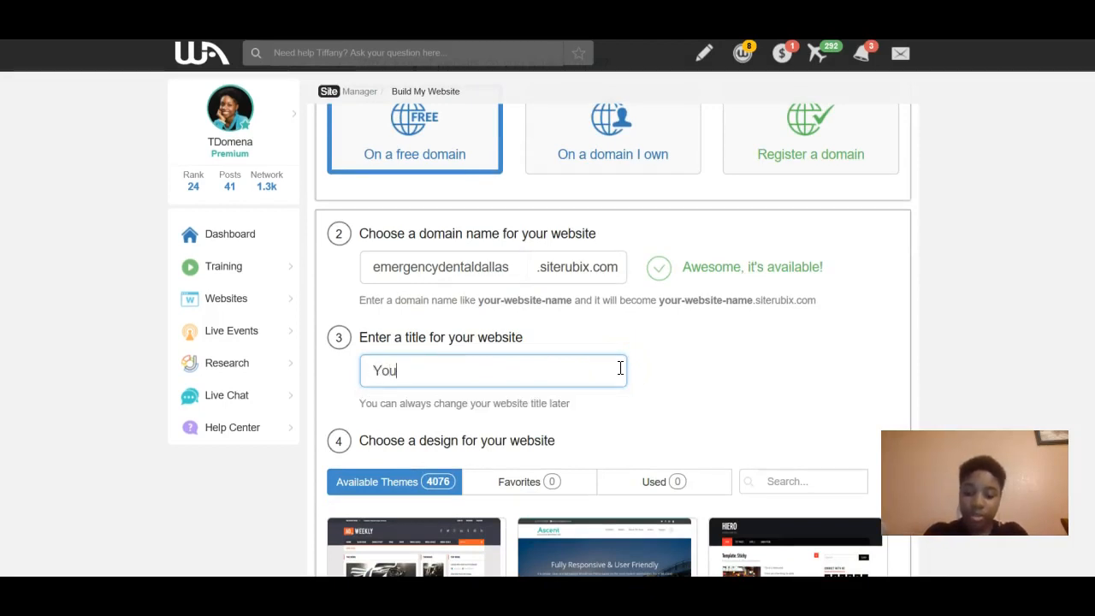
{"action": "key", "text": "BackSpace"}
{"action": "key", "text": "BackSpace"}
{"action": "key", "text": "BackSpace"}
{"action": "key", "text": "BackSpace"}
{"action": "type", "text": "Go-To Provider of Emerge"}
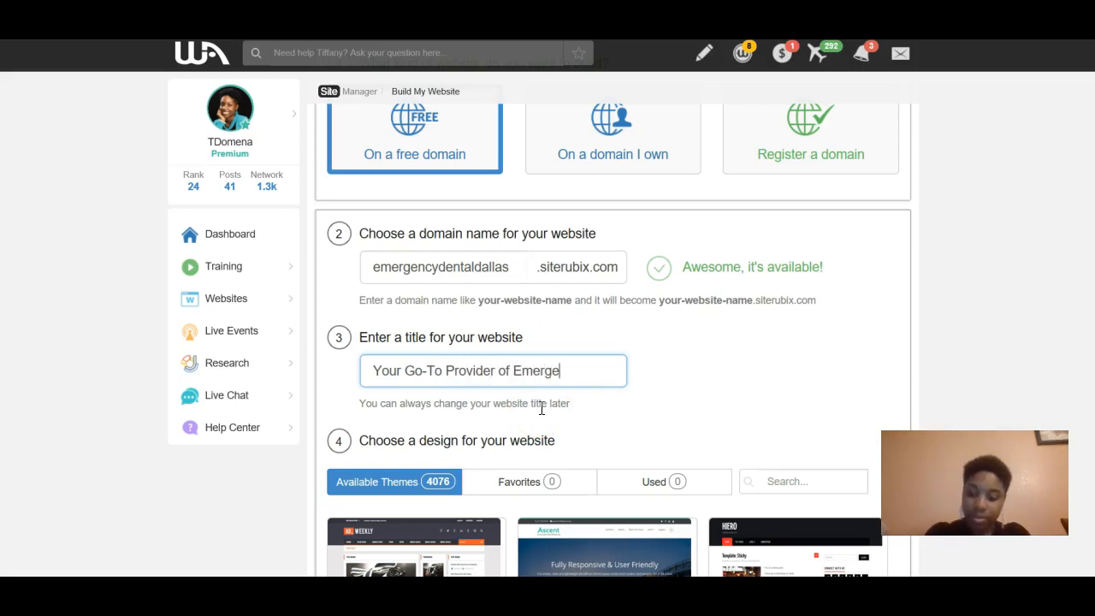
{"action": "type", "text": "ncy Dental Services in Dallas, Texas"}
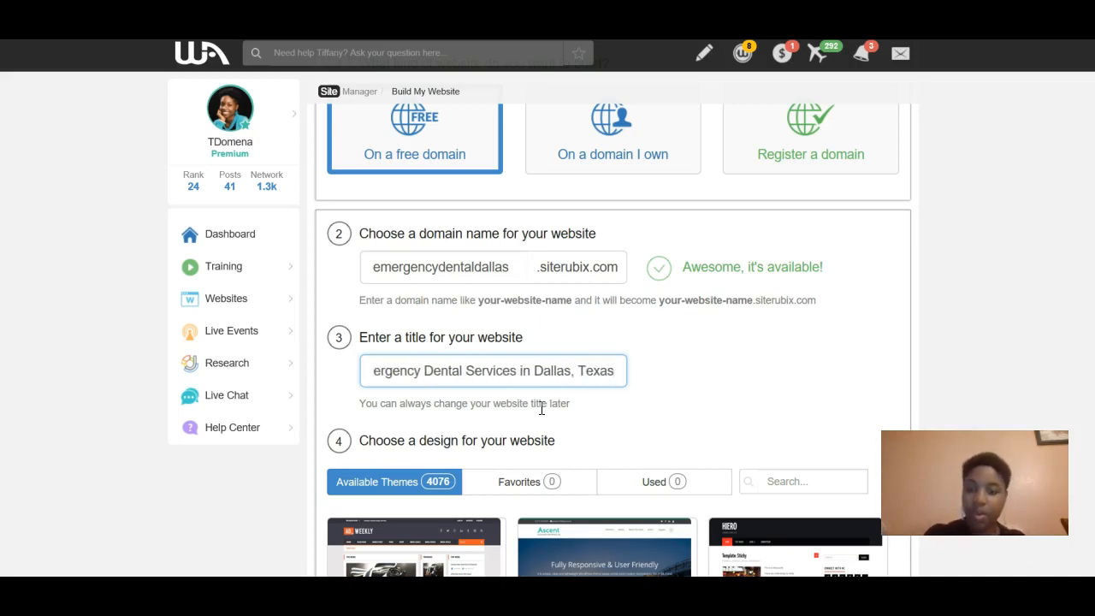
Review the full wording of the website title from its beginning to its end.
{"action": "key", "text": "Left"}
{"action": "key", "text": "Left"}
{"action": "key", "text": "Left"}
{"action": "key", "text": "Left"}
{"action": "key", "text": "Left"}
{"action": "key", "text": "Left"}
{"action": "key", "text": "Left"}
{"action": "key", "text": "Left"}
{"action": "key", "text": "Left"}
{"action": "key", "text": "Left"}
{"action": "key", "text": "Left"}
{"action": "key", "text": "Left"}
{"action": "key", "text": "Left"}
{"action": "key", "text": "Left"}
{"action": "key", "text": "Left"}
{"action": "key", "text": "Left"}
{"action": "key", "text": "Left"}
{"action": "key", "text": "Left"}
{"action": "key", "text": "Left"}
{"action": "key", "text": "Left"}
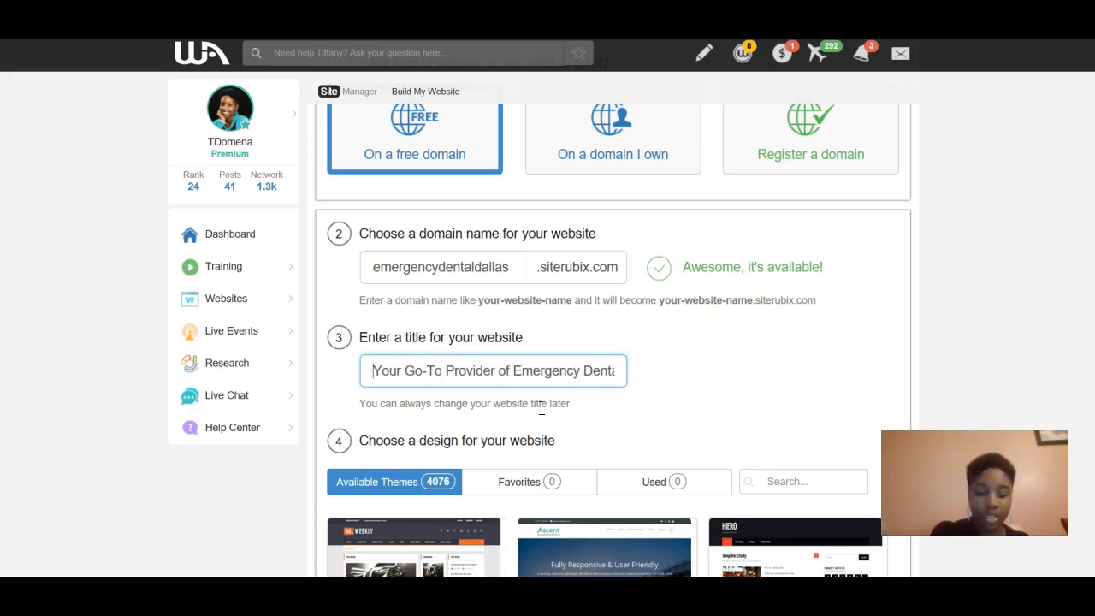
{"action": "key", "text": "Right"}
{"action": "key", "text": "Right"}
{"action": "key", "text": "Right"}
{"action": "key", "text": "Right"}
{"action": "key", "text": "Right"}
{"action": "key", "text": "Right"}
{"action": "key", "text": "Right"}
{"action": "key", "text": "Right"}
{"action": "key", "text": "Right"}
{"action": "key", "text": "Right"}
{"action": "key", "text": "Right"}
{"action": "key", "text": "Right"}
{"action": "key", "text": "Right"}
{"action": "key", "text": "Right"}
{"action": "key", "text": "Right"}
{"action": "key", "text": "Right"}
{"action": "key", "text": "Right"}
{"action": "key", "text": "Right"}
{"action": "key", "text": "Right"}
{"action": "key", "text": "Right"}
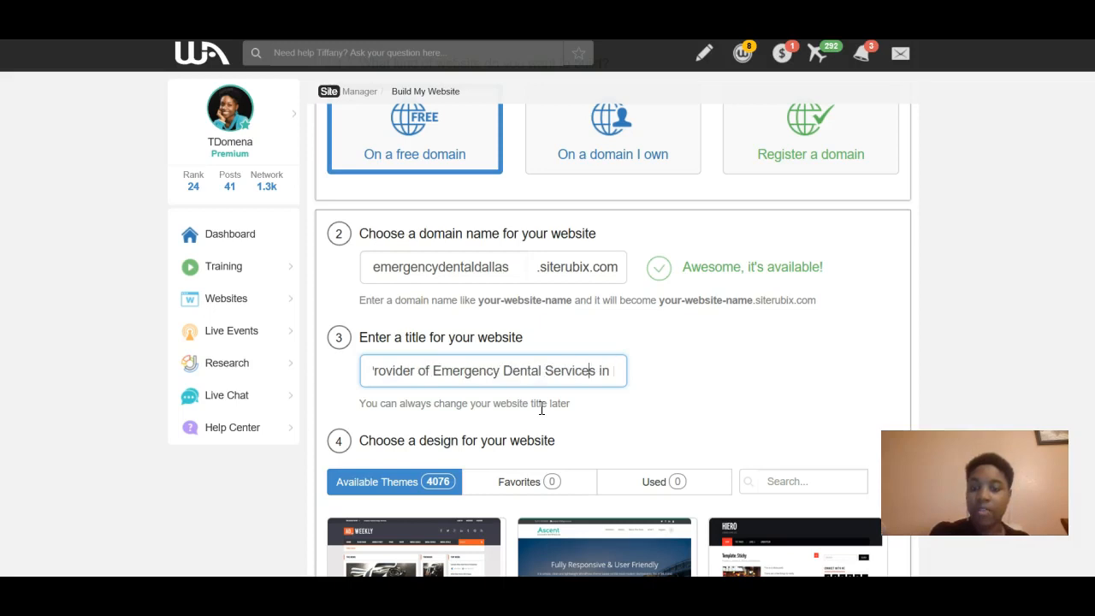
Browse the available website themes and choose the one with the city skyline header.
{"action": "scroll", "coordinate": [569, 421], "scroll_direction": "down", "scroll_amount": 3}
{"action": "mouse_move", "coordinate": [561, 404]}
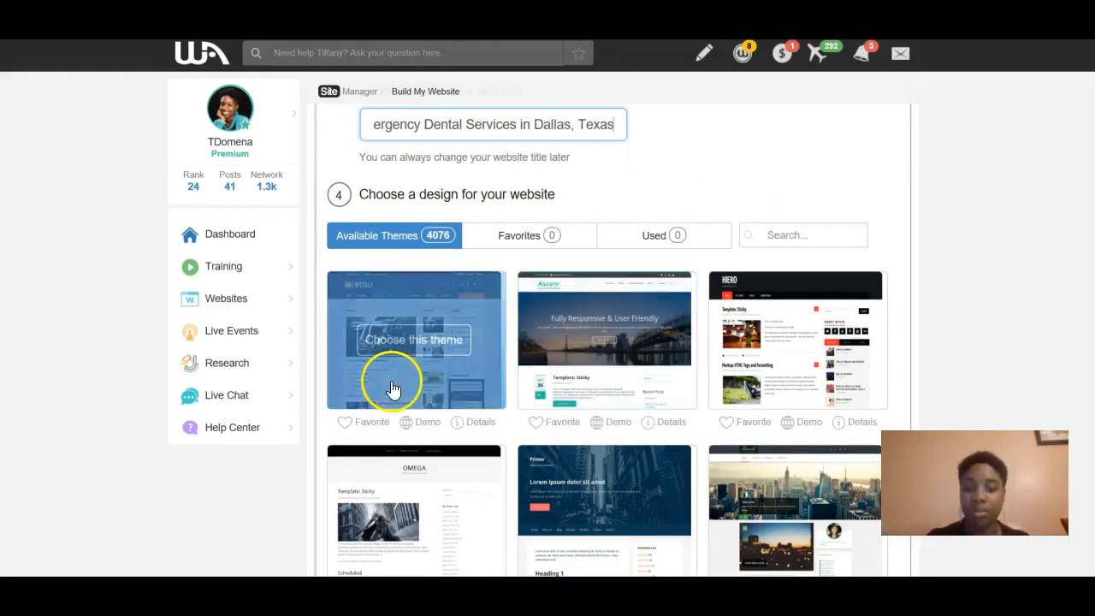
{"action": "scroll", "coordinate": [416, 379], "scroll_direction": "down", "scroll_amount": 3}
{"action": "scroll", "coordinate": [426, 381], "scroll_direction": "up", "scroll_amount": 2}
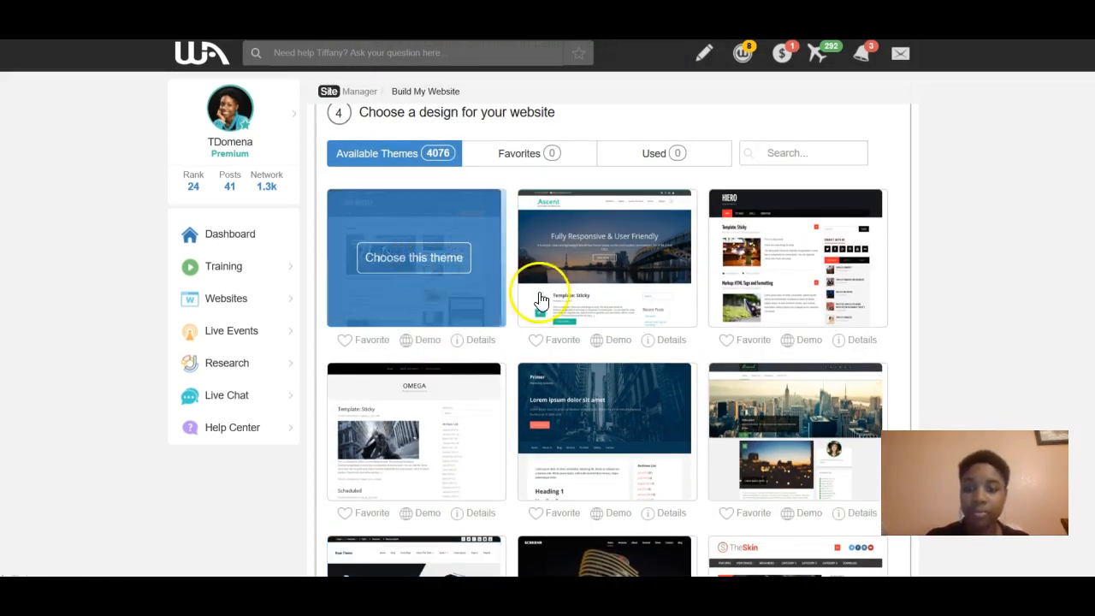
{"action": "scroll", "coordinate": [529, 457], "scroll_direction": "down", "scroll_amount": 1}
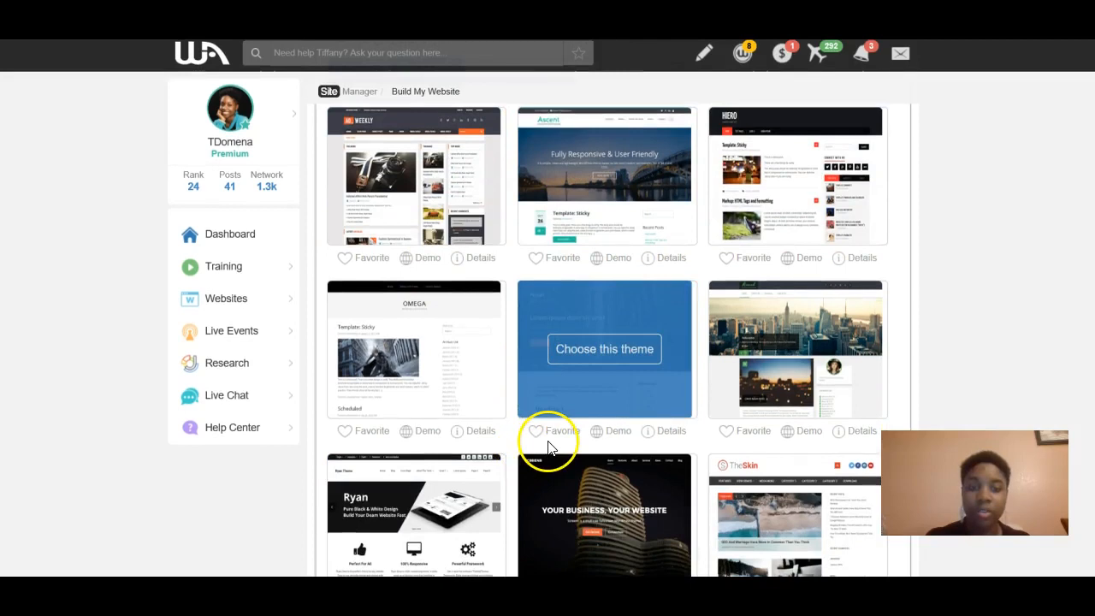
{"action": "scroll", "coordinate": [539, 452], "scroll_direction": "down", "scroll_amount": 1}
{"action": "left_click", "coordinate": [791, 269]}
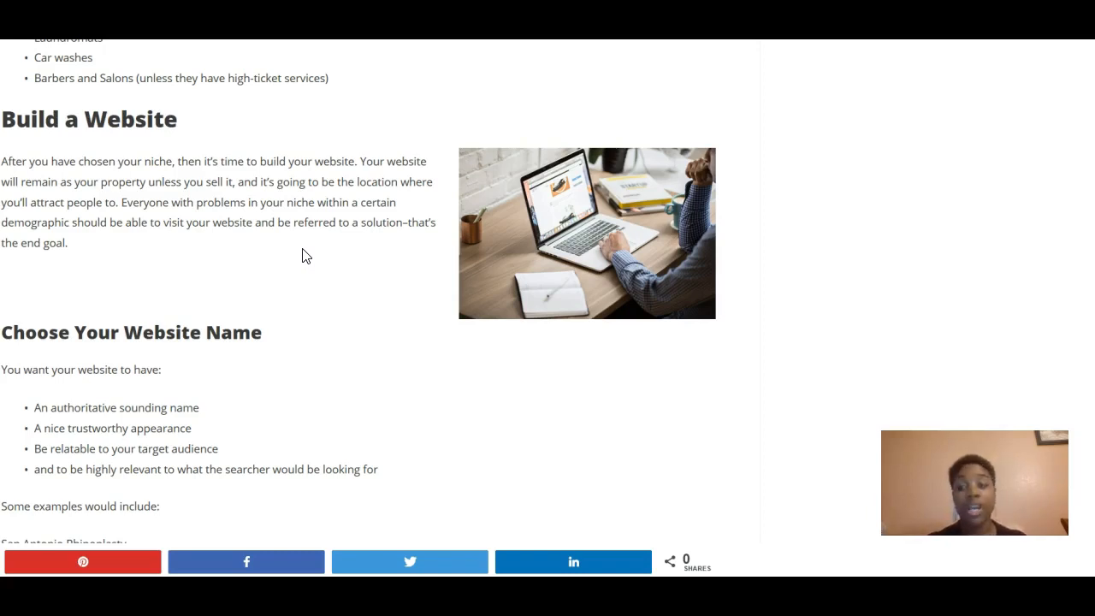
Read the article's website naming advice, its example names and URLs, and the Jaaxy keyword tool recommendation.
{"action": "scroll", "coordinate": [302, 256], "scroll_direction": "down", "scroll_amount": 2}
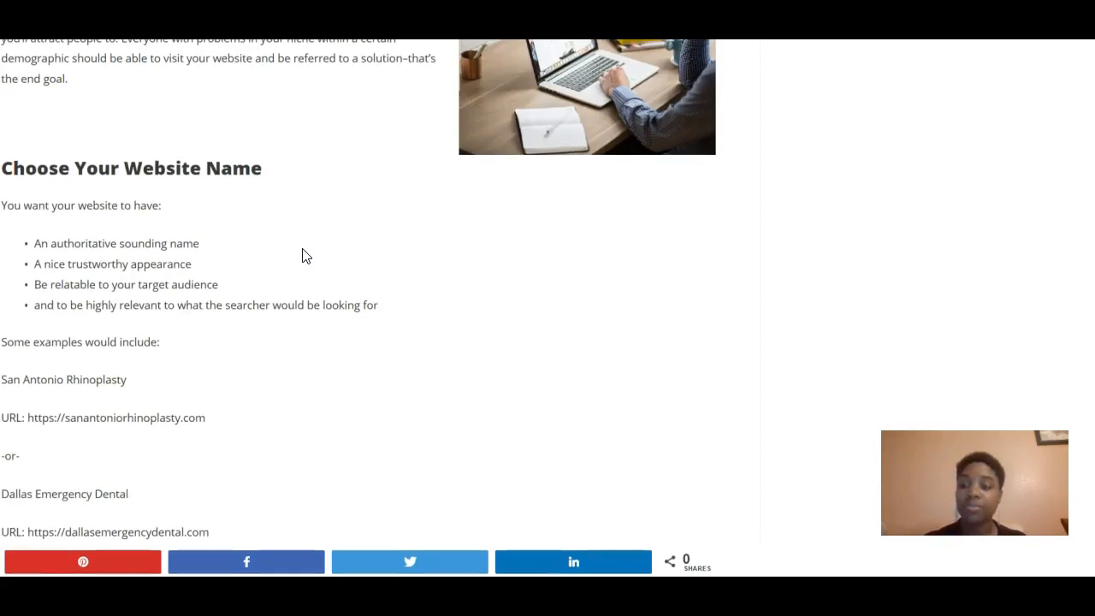
{"action": "scroll", "coordinate": [302, 256], "scroll_direction": "down", "scroll_amount": 1}
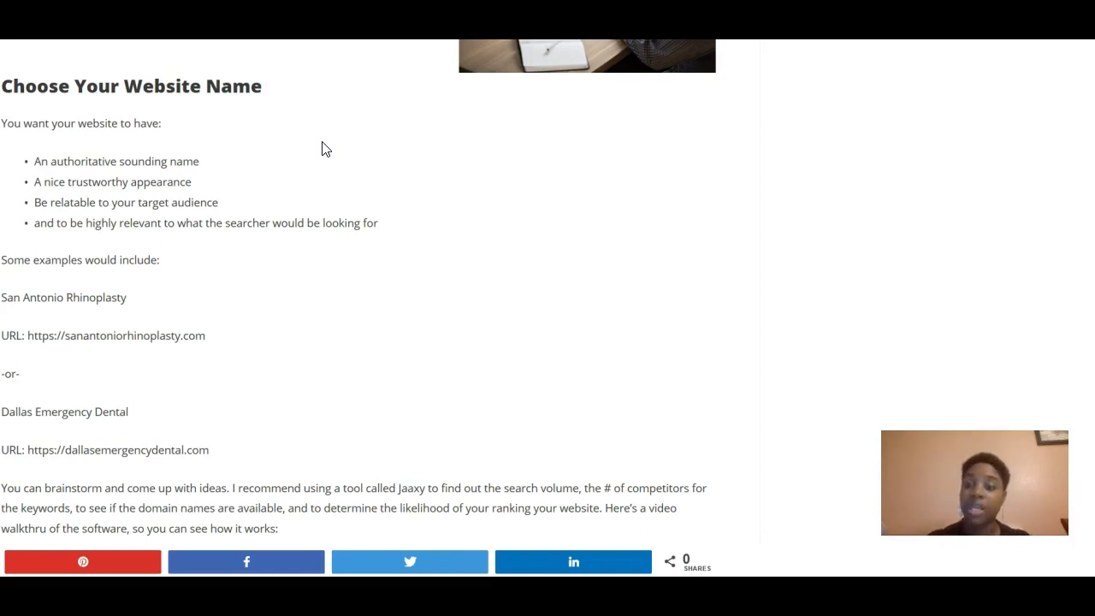
{"action": "scroll", "coordinate": [304, 250], "scroll_direction": "down", "scroll_amount": 2}
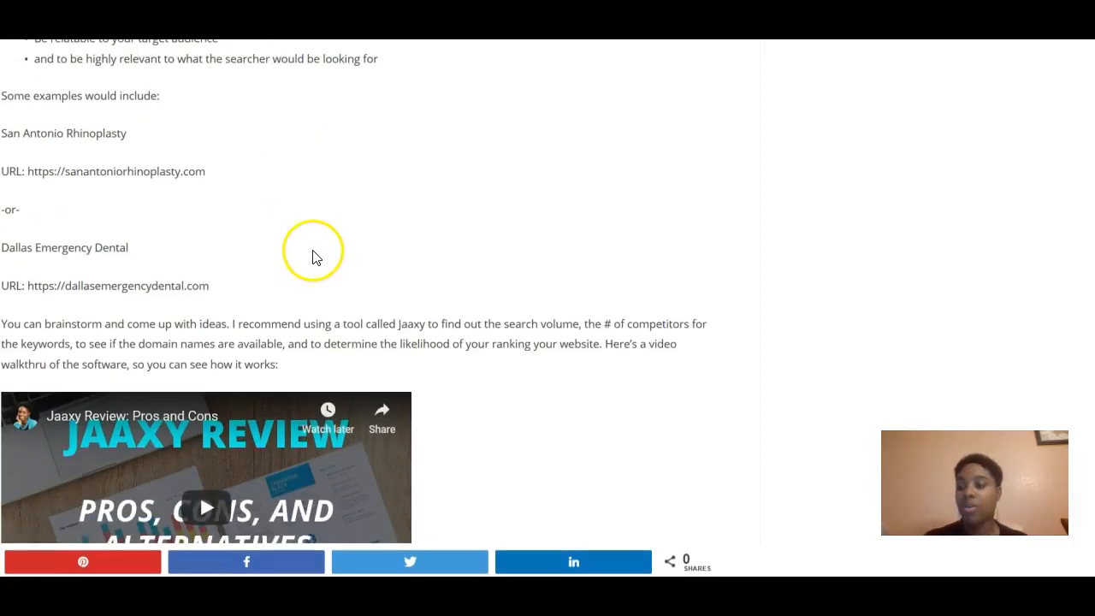
{"action": "scroll", "coordinate": [313, 257], "scroll_direction": "down", "scroll_amount": 2}
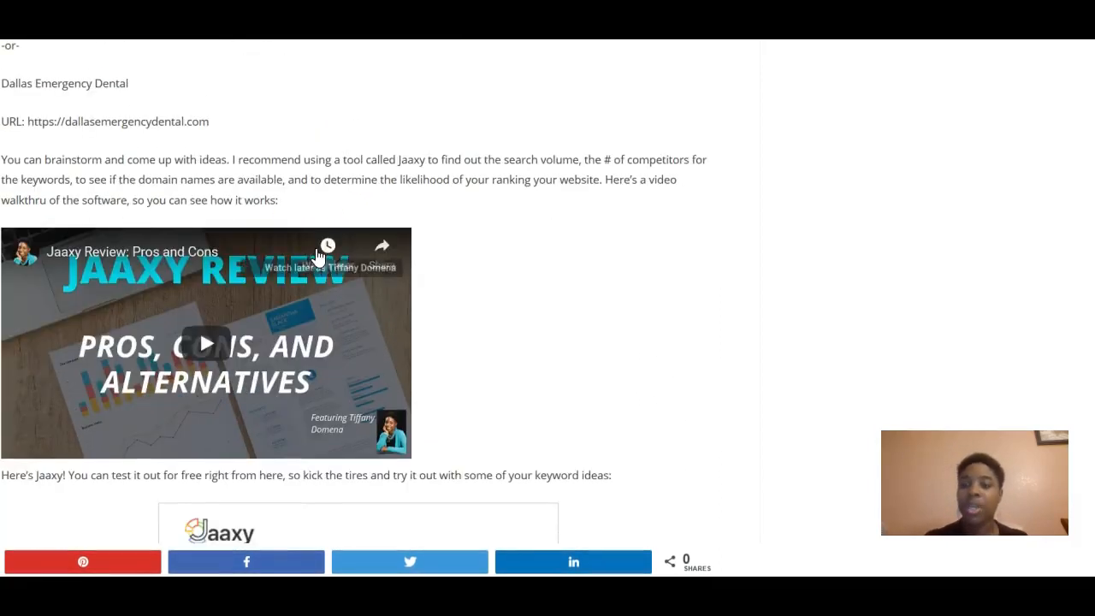
{"action": "scroll", "coordinate": [318, 256], "scroll_direction": "down", "scroll_amount": 3}
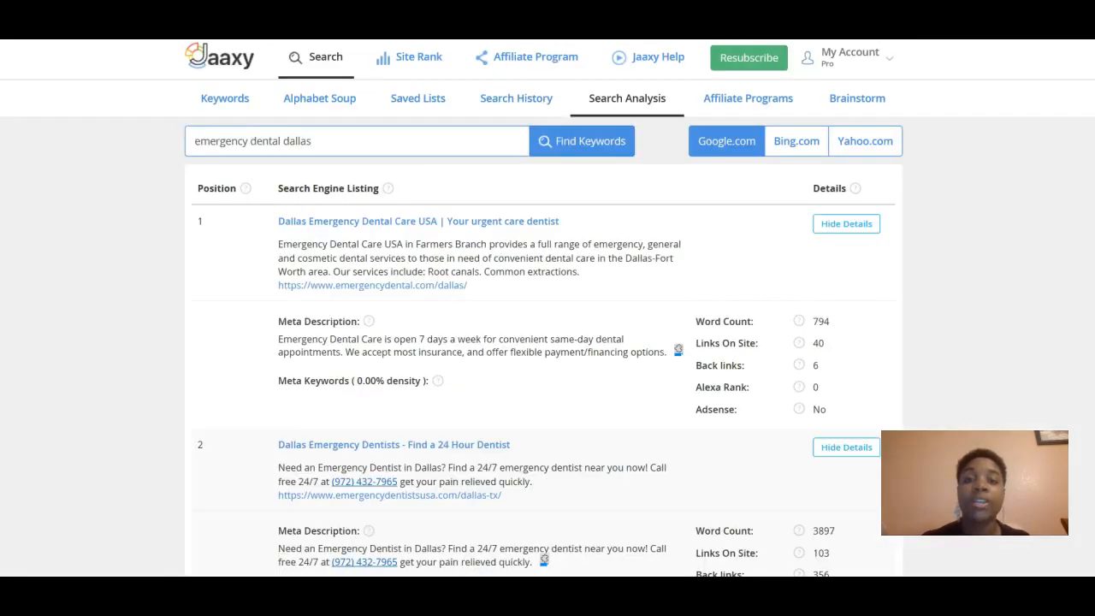
In Jaaxy's keyword results, check domain availability for emergency dental care dallas tx, emergency dental care seattle and emergency dental appointments.
{"action": "left_click", "coordinate": [227, 100]}
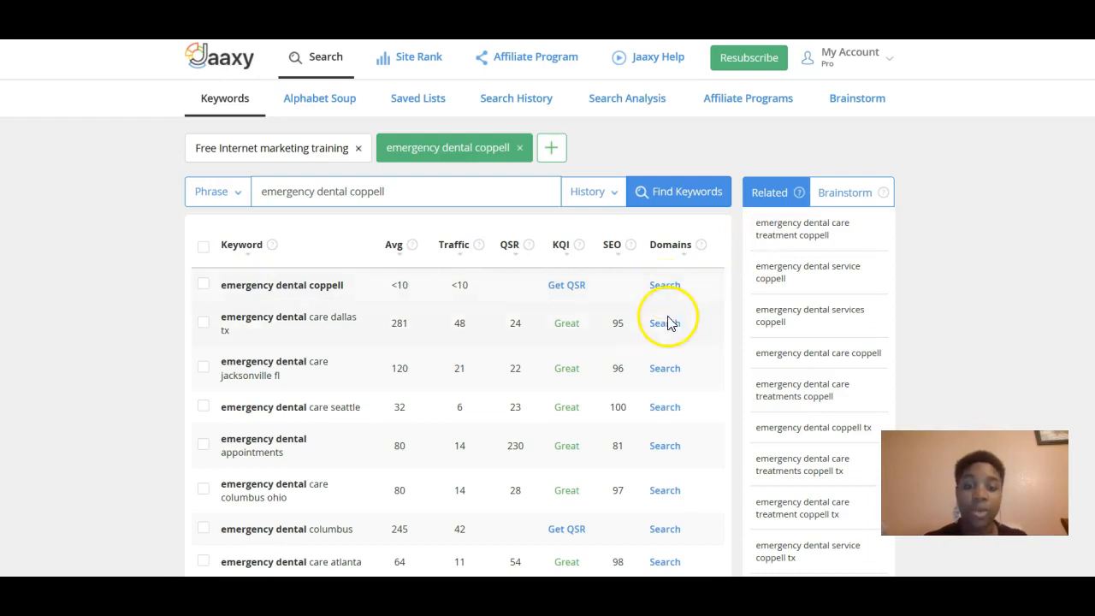
{"action": "left_click", "coordinate": [667, 324]}
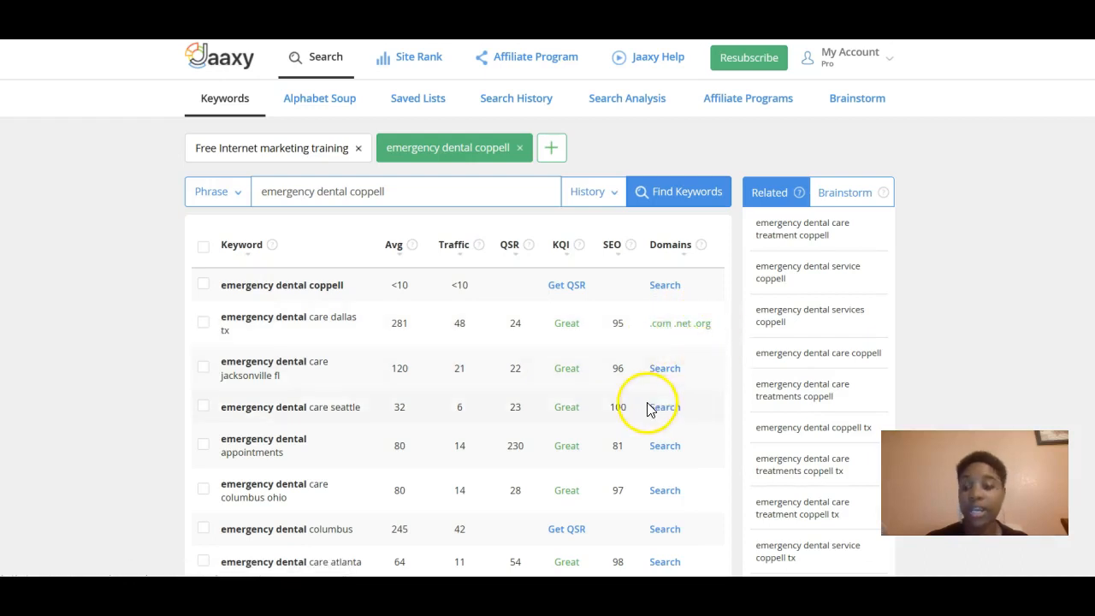
{"action": "scroll", "coordinate": [650, 407], "scroll_direction": "down", "scroll_amount": 1}
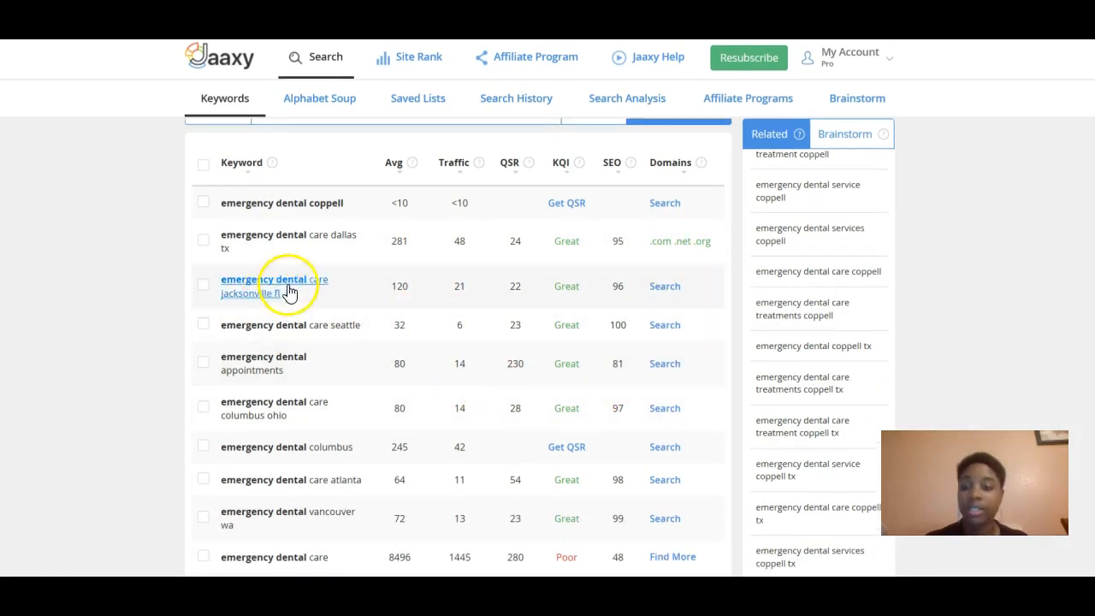
{"action": "left_click", "coordinate": [664, 332]}
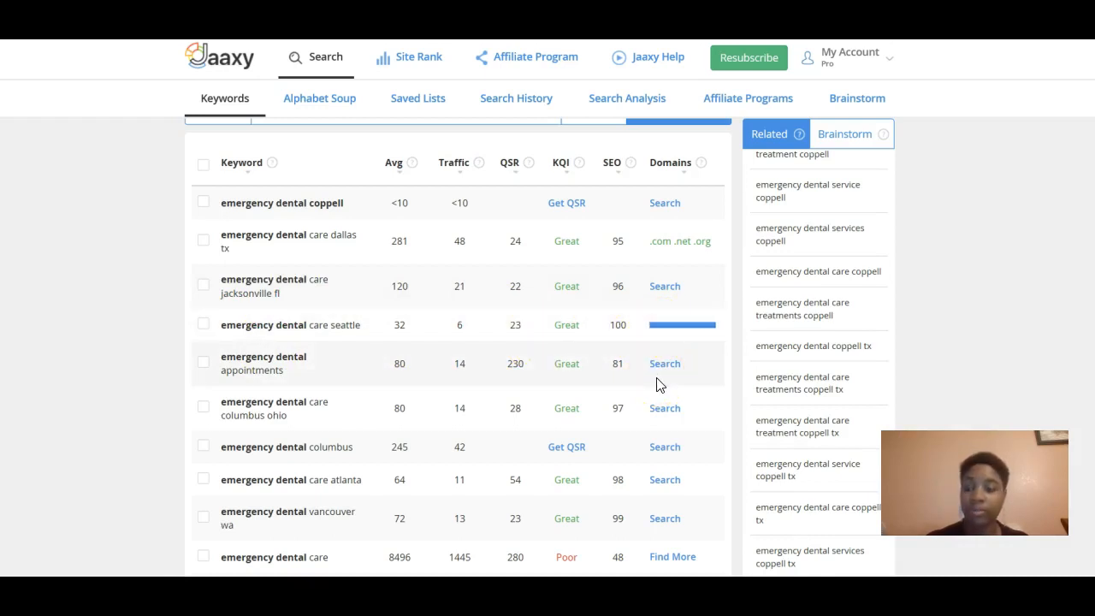
{"action": "left_click", "coordinate": [659, 335]}
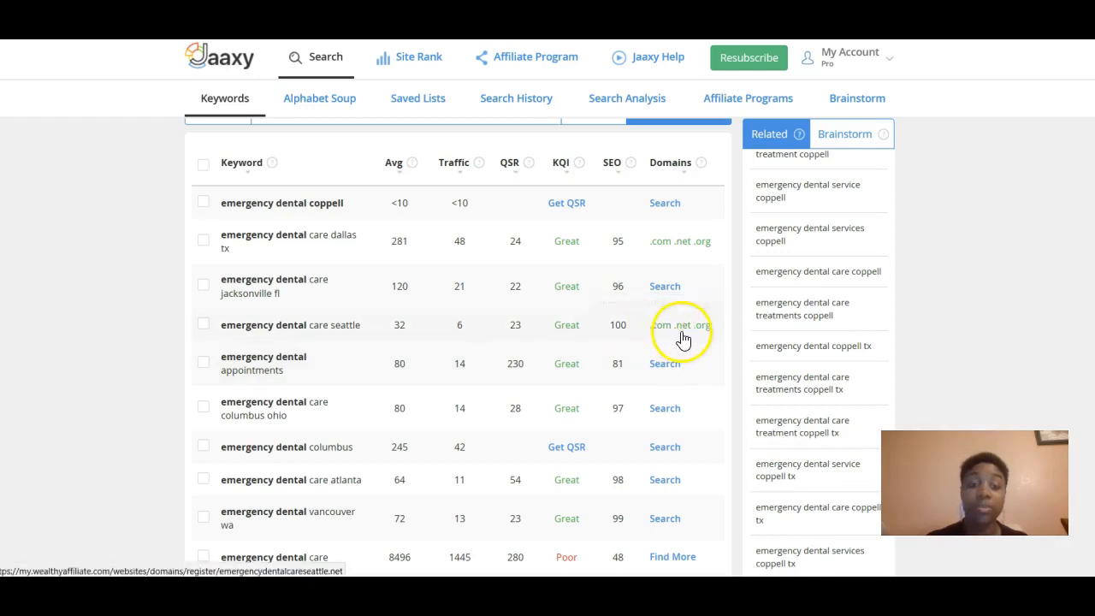
{"action": "left_click", "coordinate": [668, 368]}
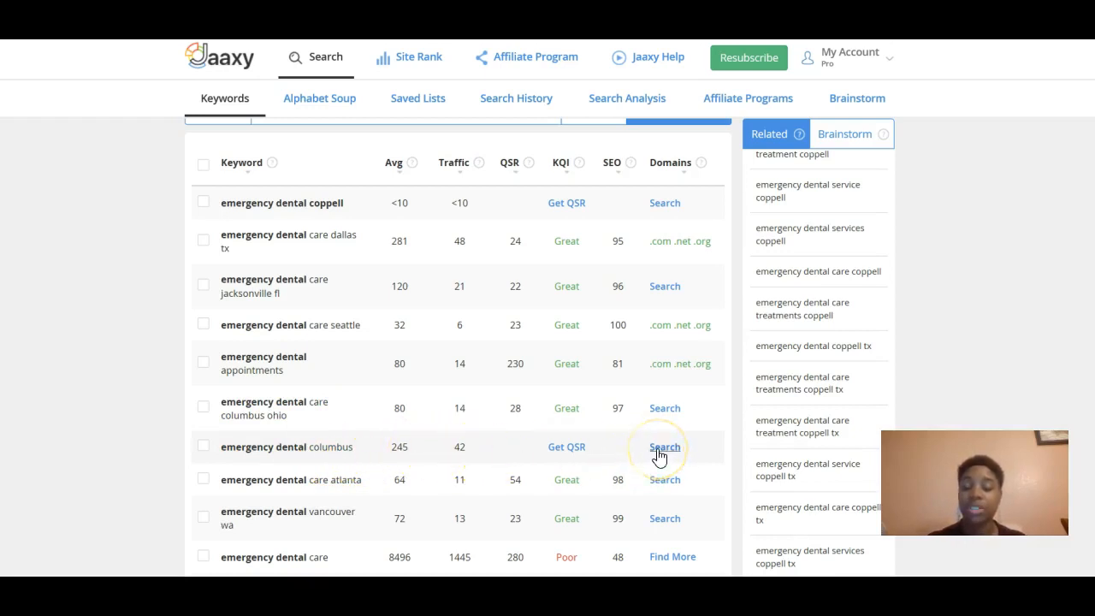
Get the QSR for emergency dental columbus, check its domain availability, and review the list of alternative domains.
{"action": "left_click", "coordinate": [567, 450]}
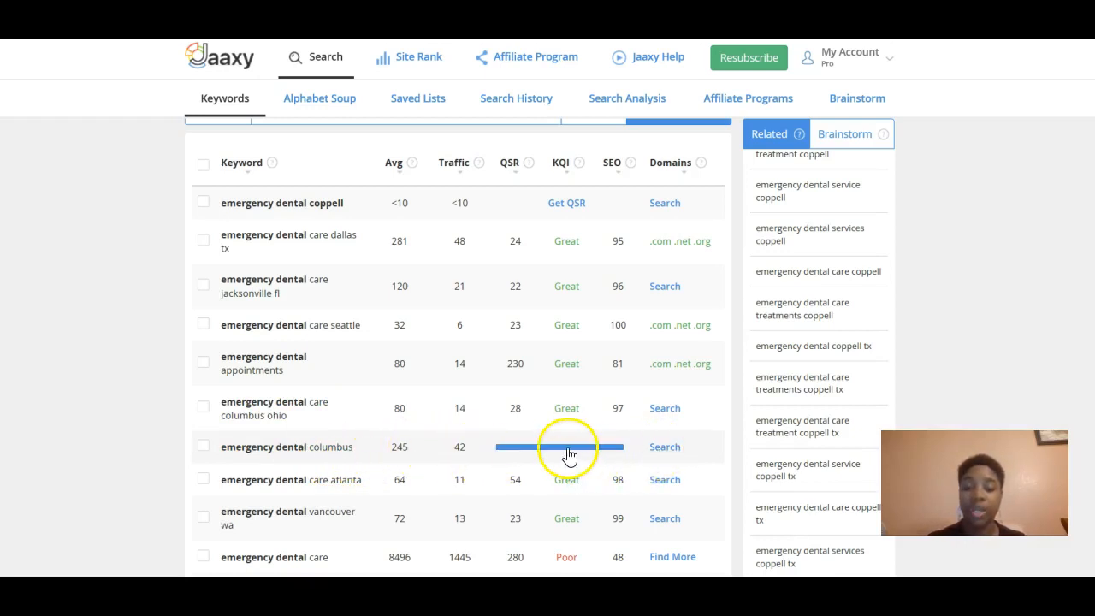
{"action": "left_click", "coordinate": [681, 447]}
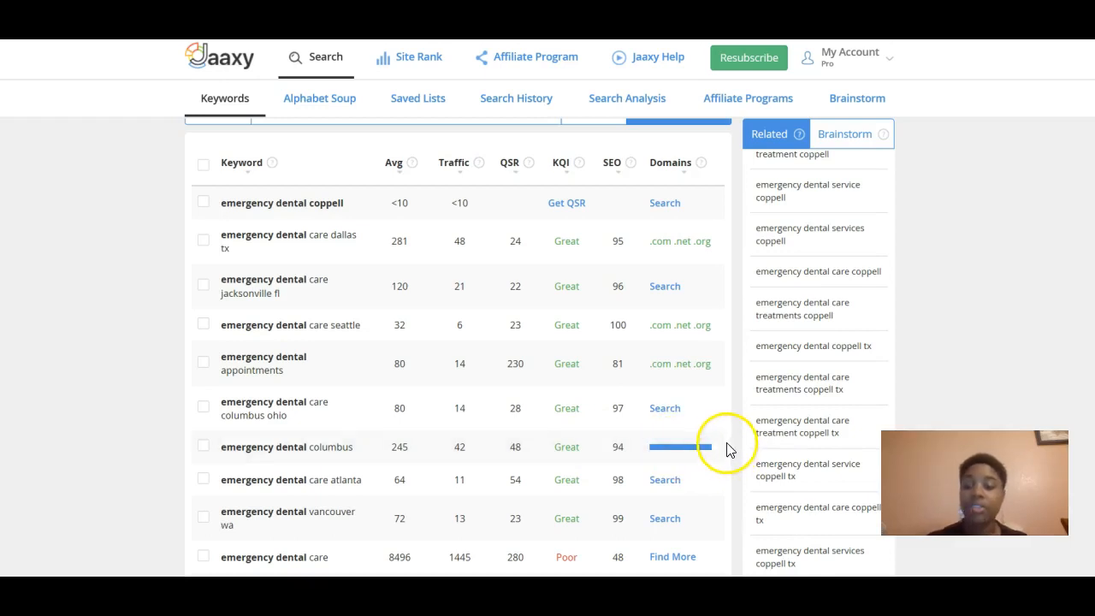
{"action": "scroll", "coordinate": [711, 452], "scroll_direction": "down", "scroll_amount": 1}
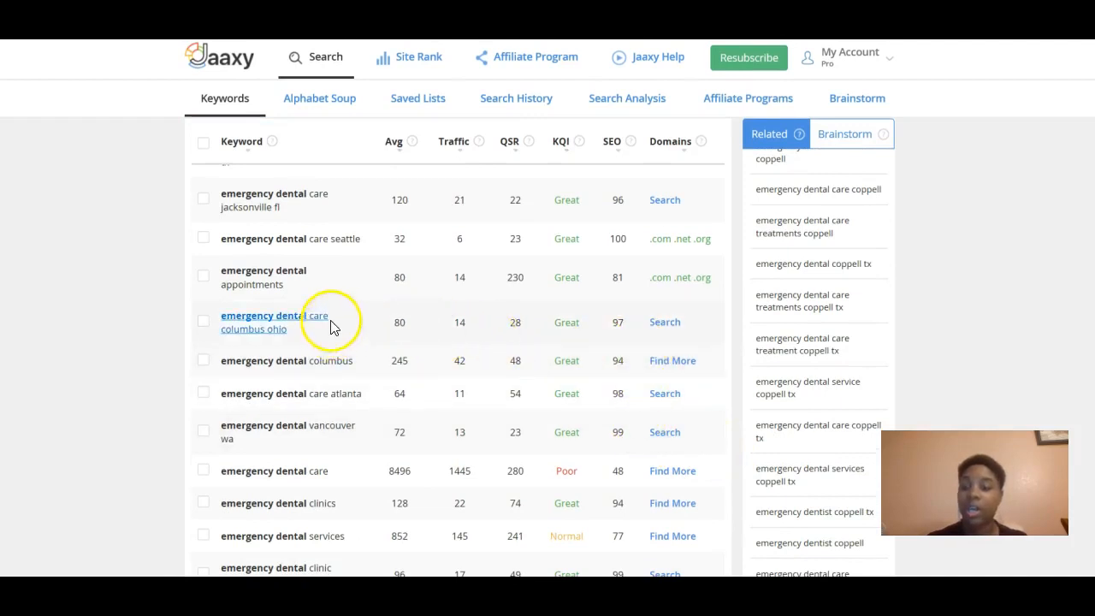
{"action": "left_click", "coordinate": [666, 363]}
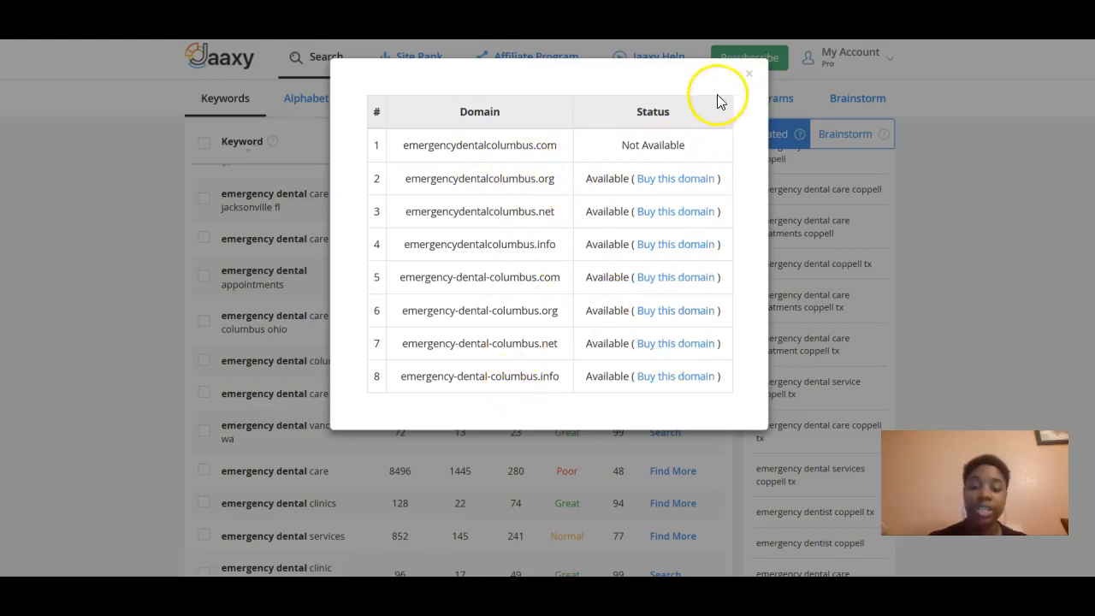
{"action": "left_click", "coordinate": [747, 73]}
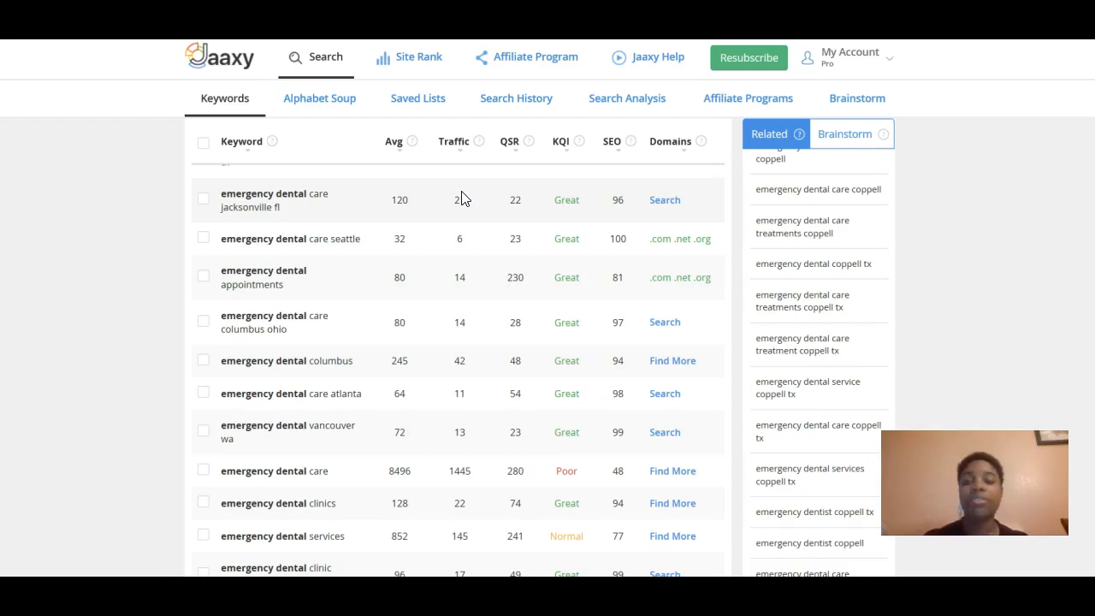
Return to the blog article and look over the Jaaxy search widget and the domain purchase section.
{"action": "left_click", "coordinate": [464, 169]}
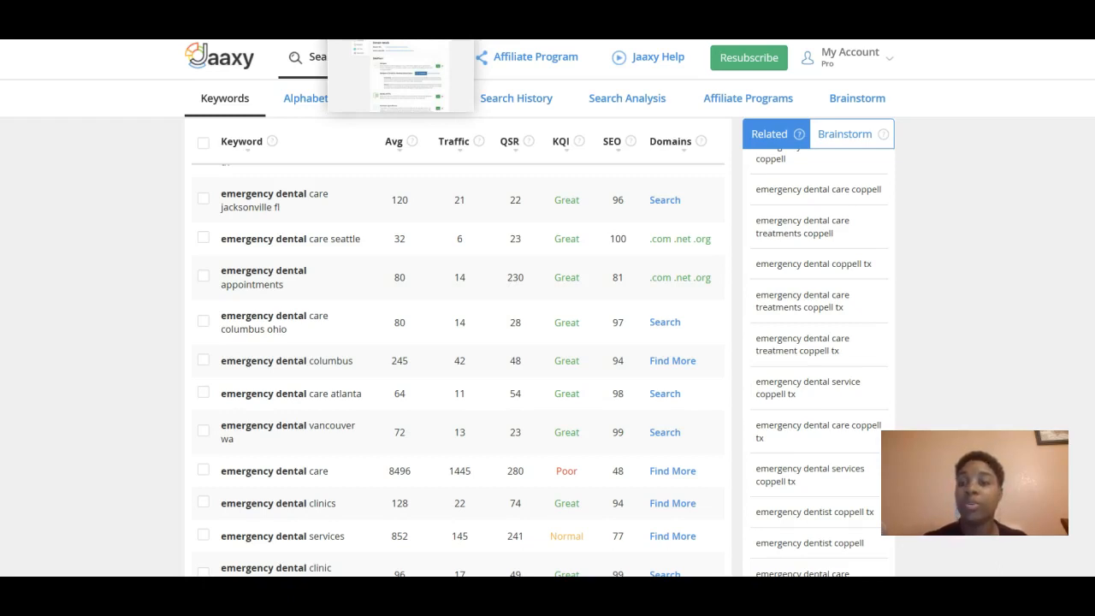
{"action": "left_click", "coordinate": [239, 18]}
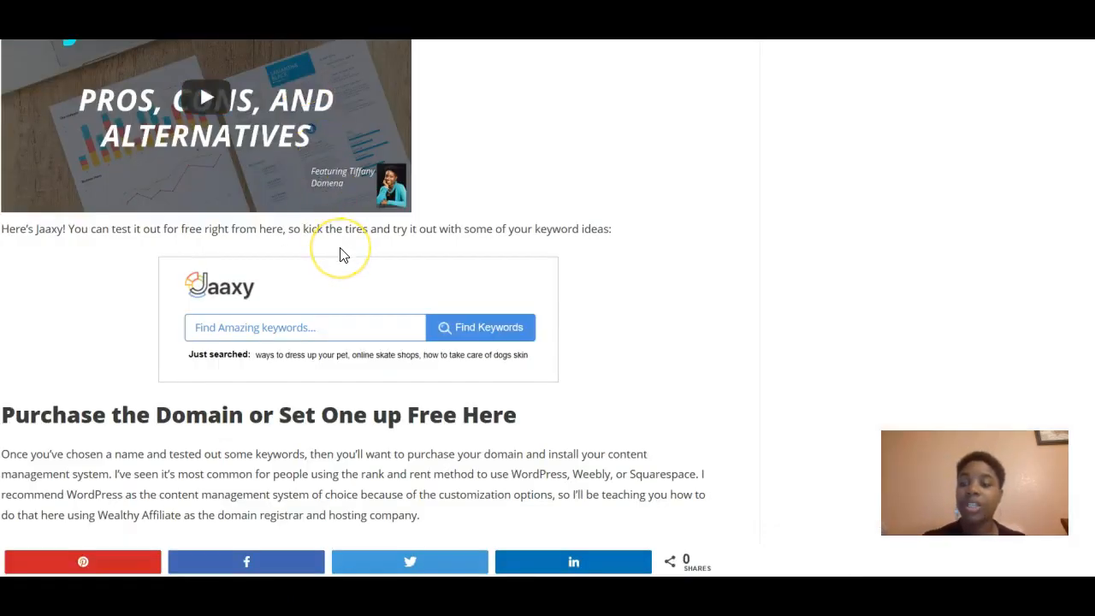
{"action": "scroll", "coordinate": [340, 253], "scroll_direction": "up", "scroll_amount": 3}
{"action": "scroll", "coordinate": [340, 257], "scroll_direction": "down", "scroll_amount": 5}
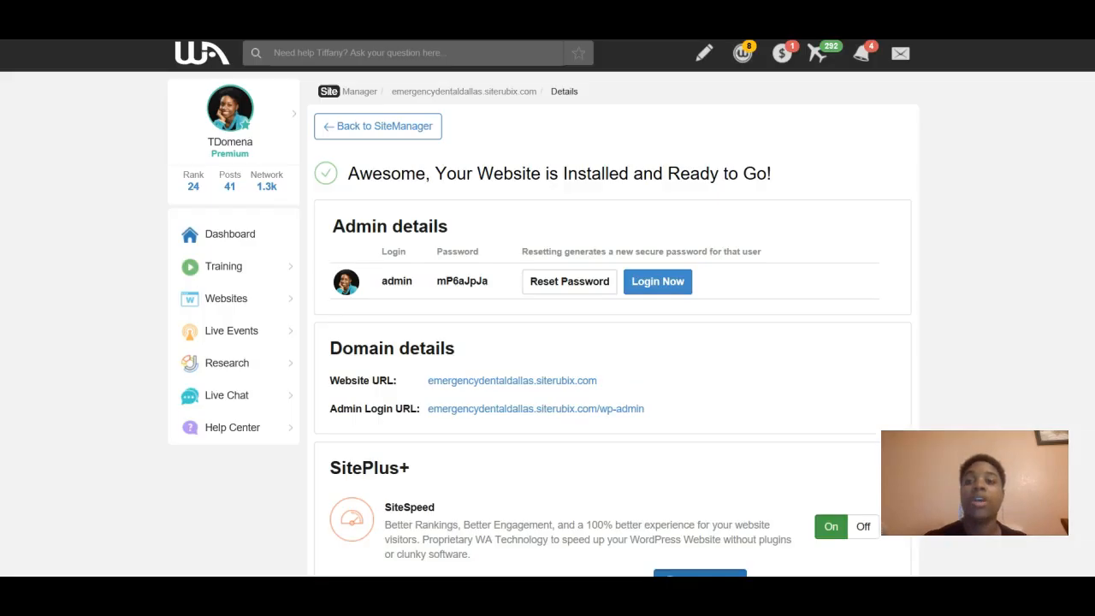
In Wealthy Affiliate, start building a new website and choose the option to register a domain.
{"action": "mouse_move", "coordinate": [237, 300]}
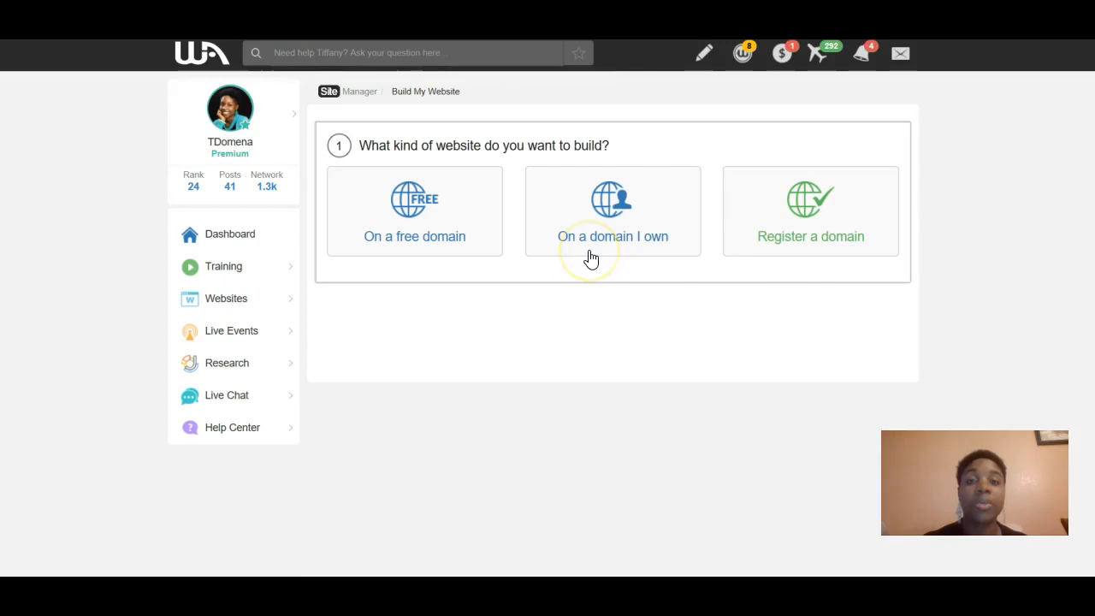
{"action": "left_click", "coordinate": [822, 198]}
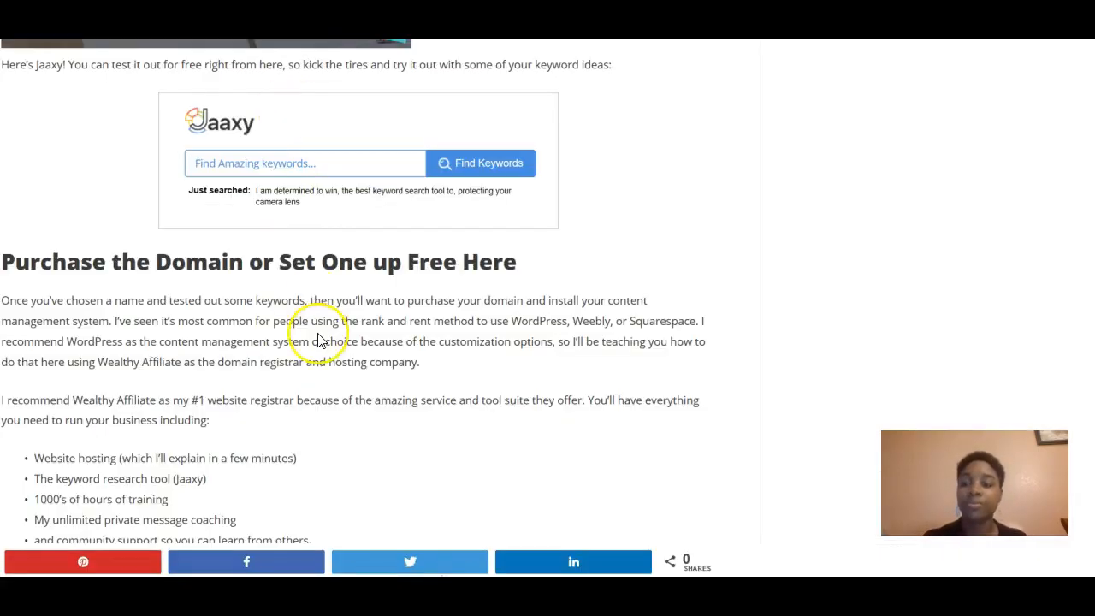
Read the article's sections on purchasing a domain, building a free website and generating free traffic.
{"action": "scroll", "coordinate": [318, 339], "scroll_direction": "down", "scroll_amount": 3}
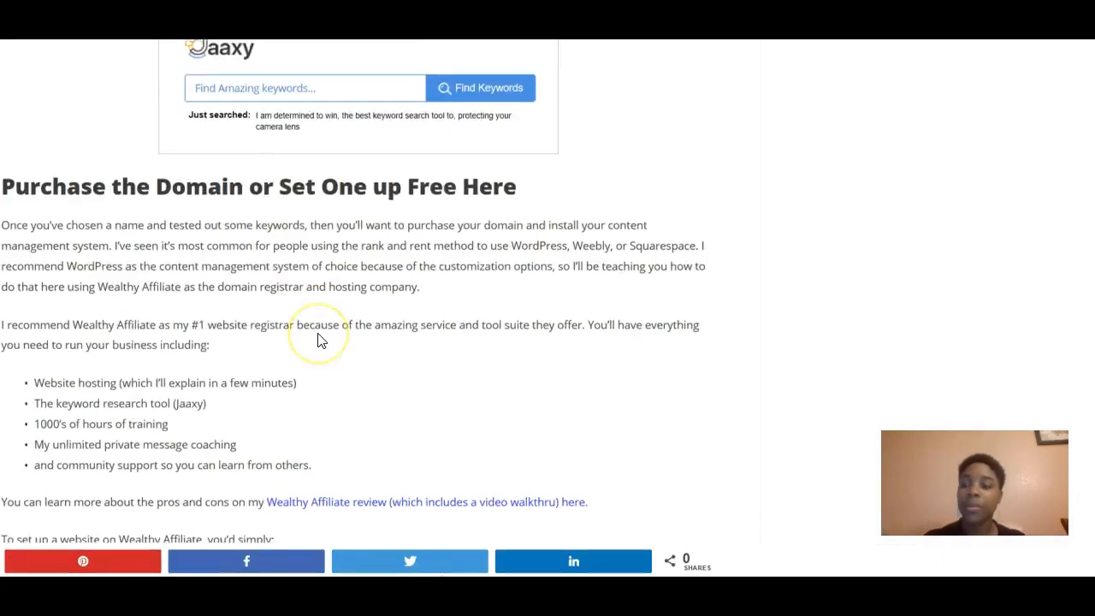
{"action": "scroll", "coordinate": [318, 338], "scroll_direction": "down", "scroll_amount": 12}
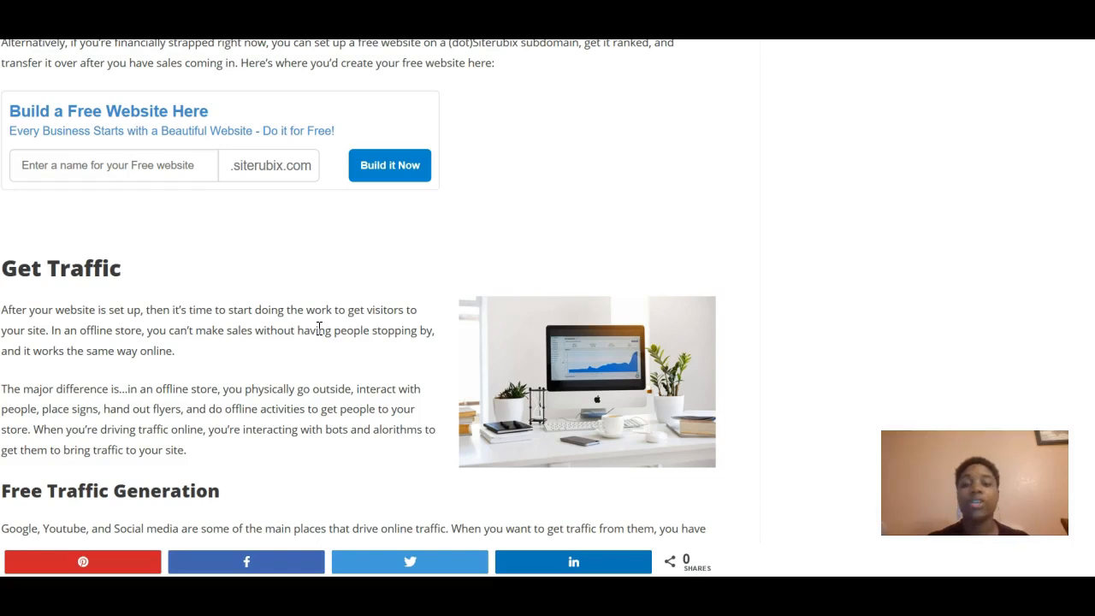
{"action": "scroll", "coordinate": [318, 329], "scroll_direction": "down", "scroll_amount": 2}
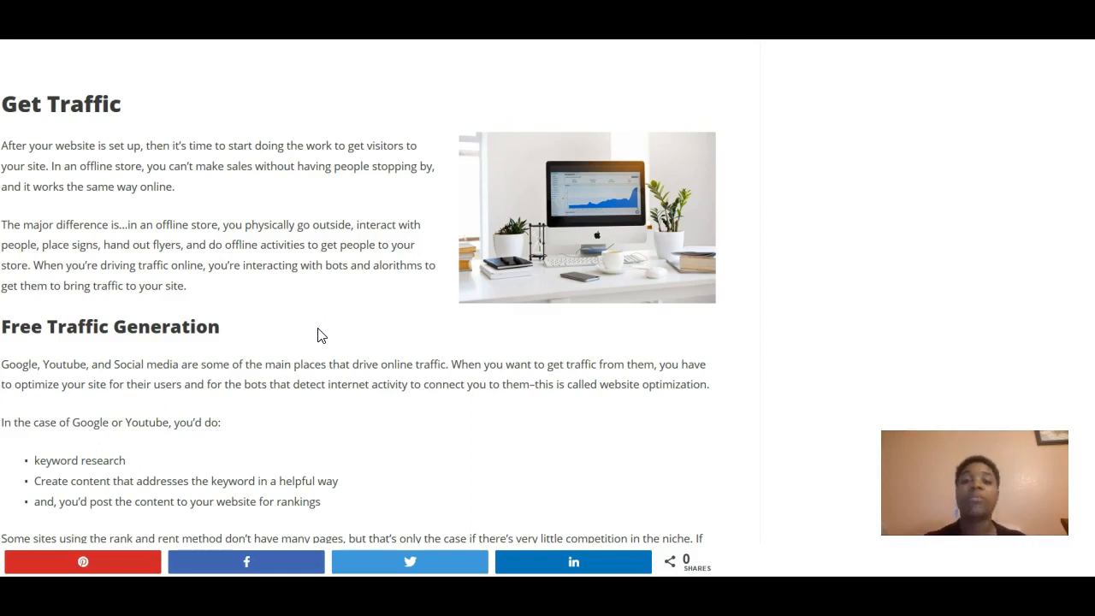
{"action": "scroll", "coordinate": [318, 335], "scroll_direction": "down", "scroll_amount": 1}
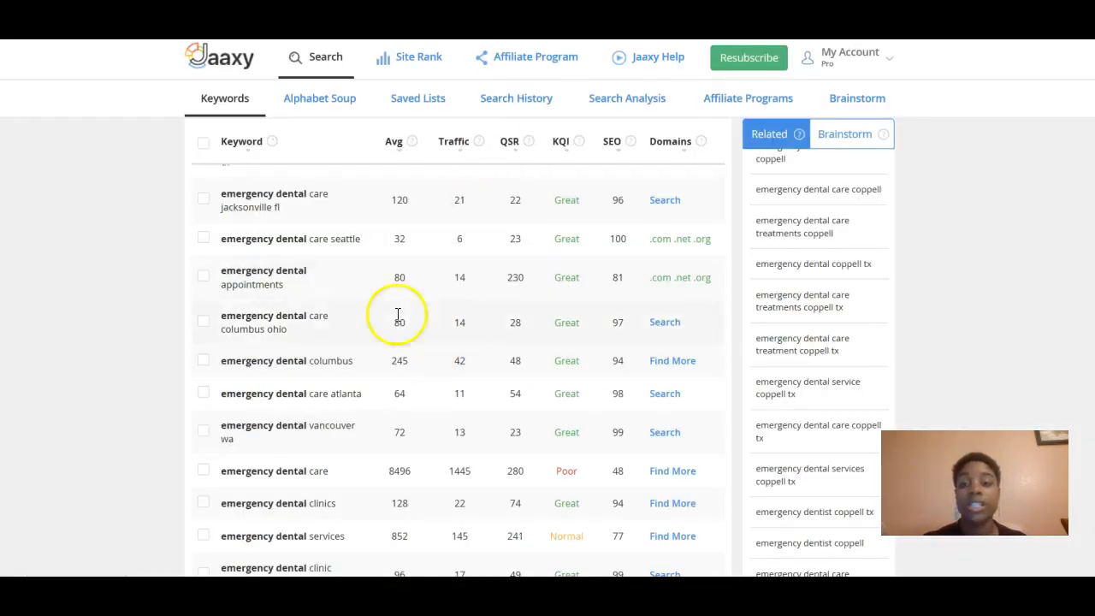
Search Jaaxy for the keyword phrase dental care dallas in place of the previous one.
{"action": "scroll", "coordinate": [462, 295], "scroll_direction": "up", "scroll_amount": 1}
{"action": "scroll", "coordinate": [479, 289], "scroll_direction": "up", "scroll_amount": 3}
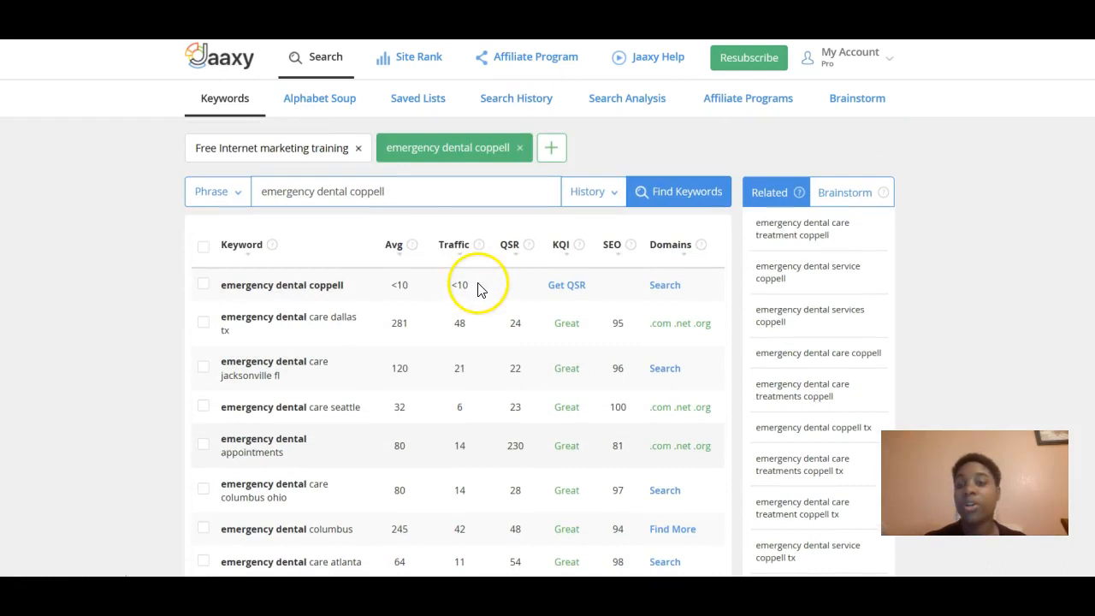
{"action": "left_click_drag", "start_coordinate": [403, 193], "coordinate": [228, 183]}
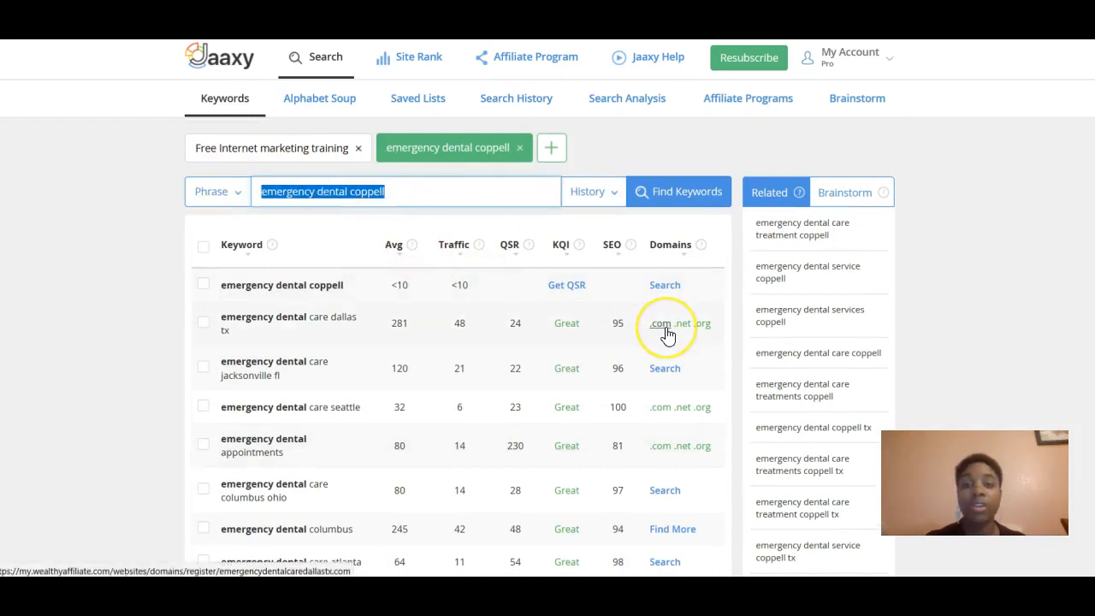
{"action": "key", "text": "BackSpace"}
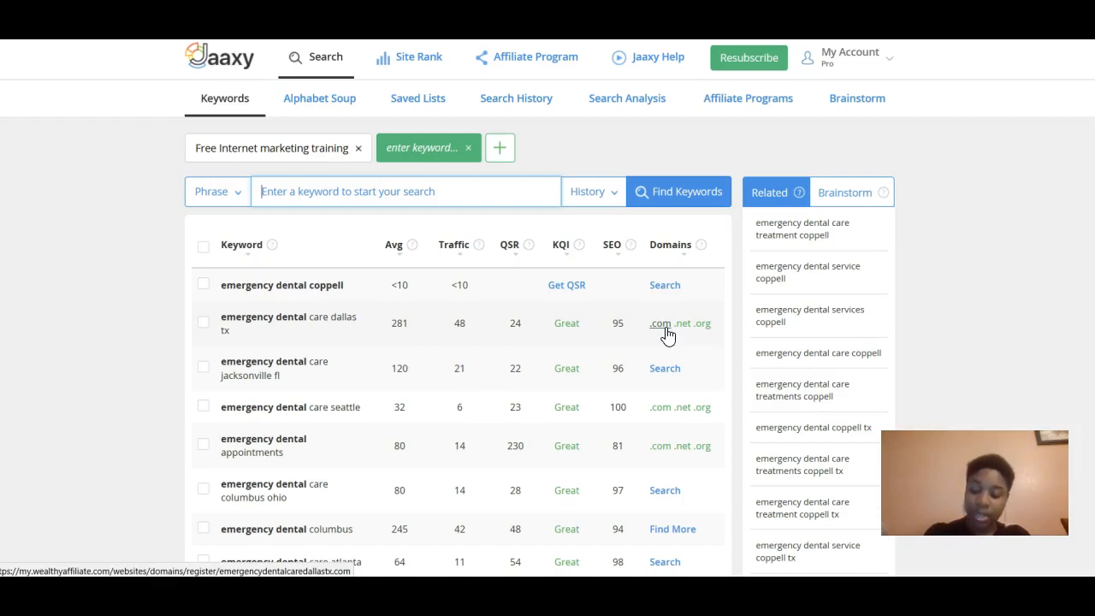
{"action": "type", "text": "dent"}
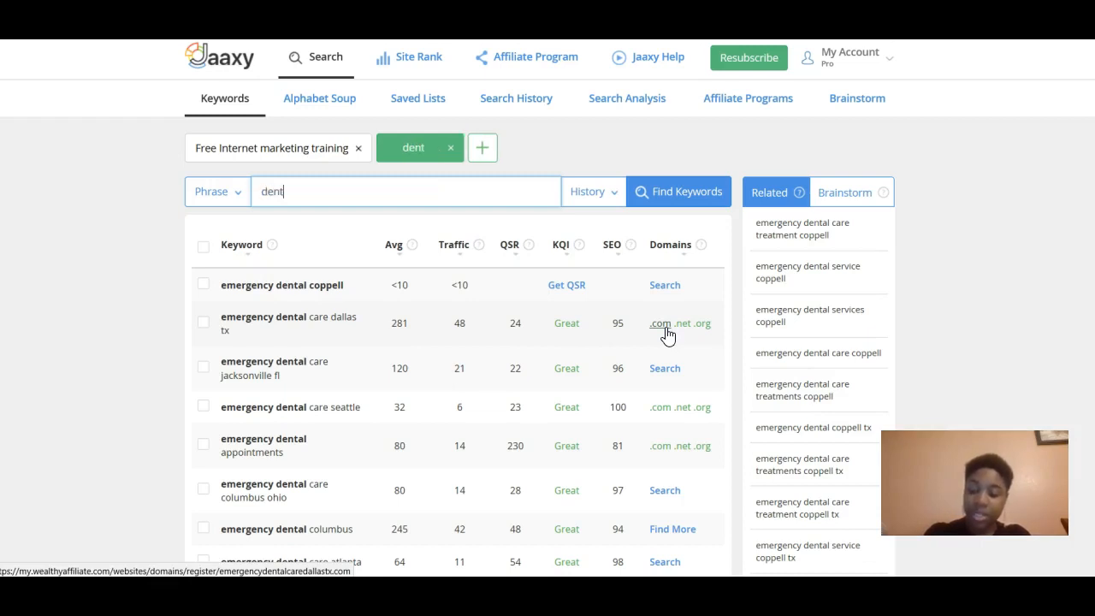
{"action": "type", "text": "al care dallas"}
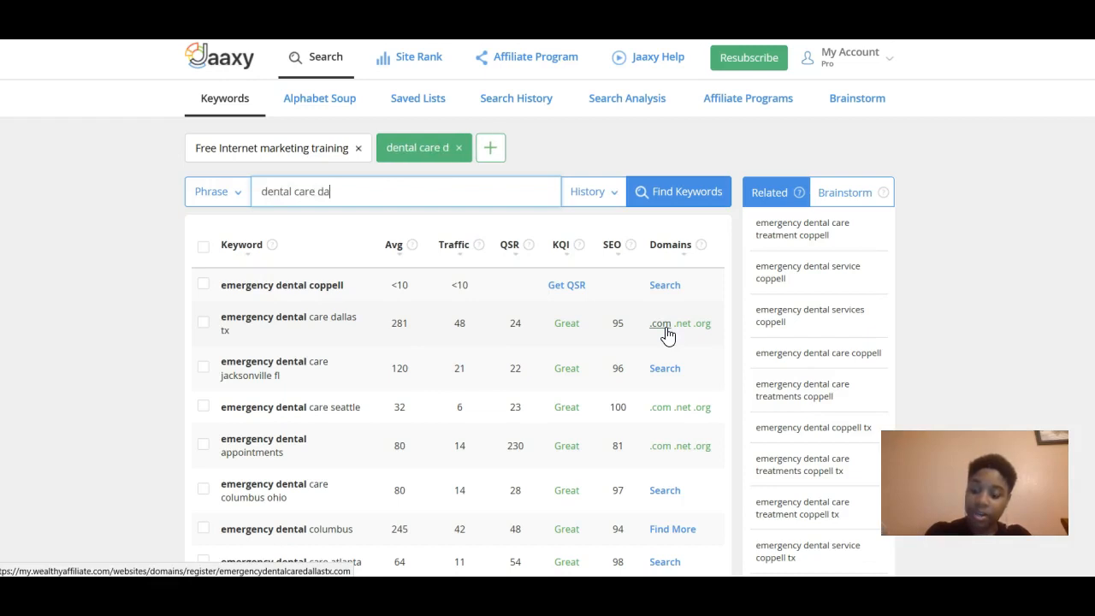
{"action": "key", "text": "Return"}
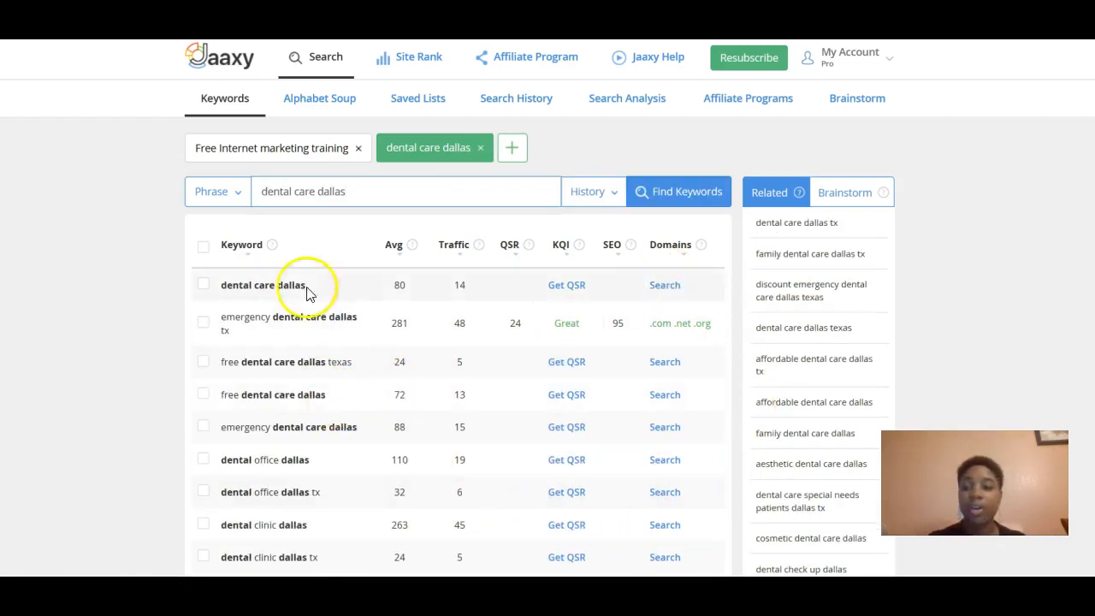
Examine the full list of dental care dallas keywords with their search volume, traffic and competition figures.
{"action": "scroll", "coordinate": [357, 362], "scroll_direction": "down", "scroll_amount": 2}
{"action": "scroll", "coordinate": [362, 376], "scroll_direction": "up", "scroll_amount": 2}
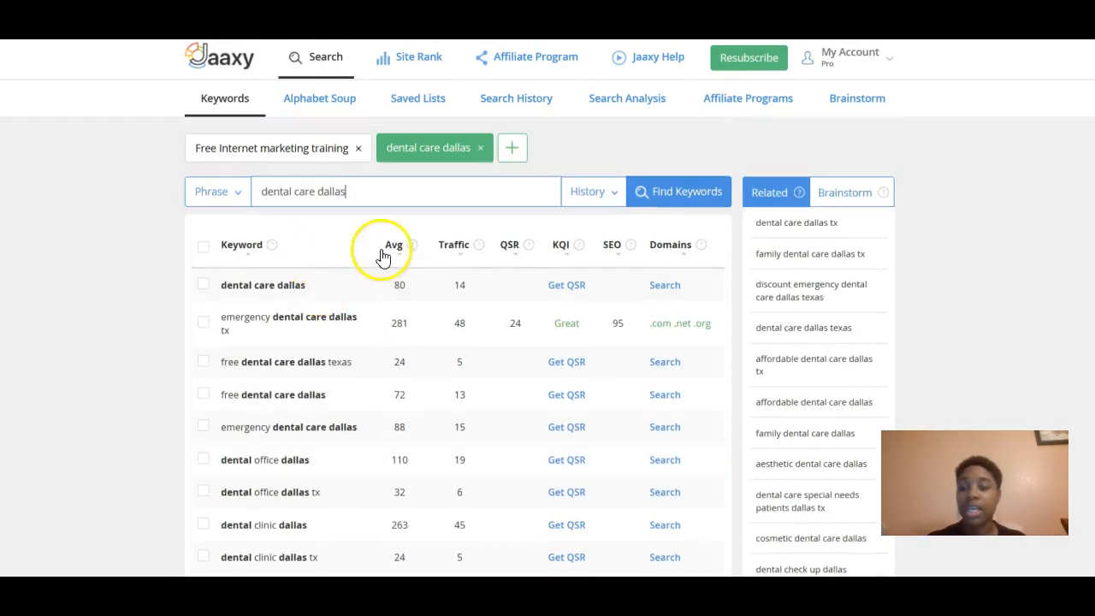
{"action": "scroll", "coordinate": [534, 367], "scroll_direction": "down", "scroll_amount": 15}
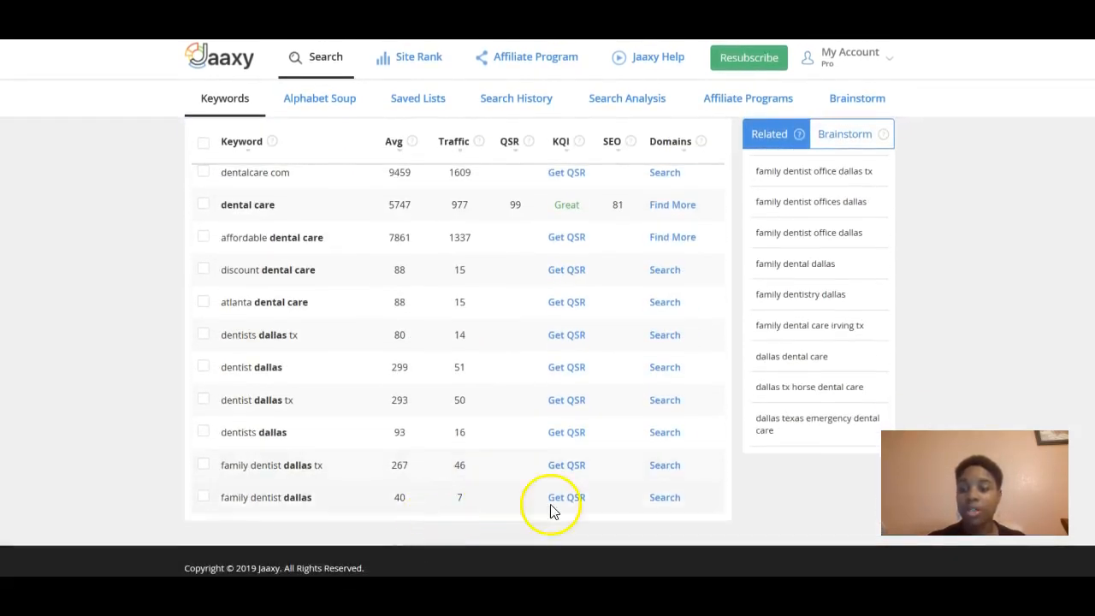
{"action": "scroll", "coordinate": [772, 384], "scroll_direction": "up", "scroll_amount": 5}
{"action": "scroll", "coordinate": [792, 377], "scroll_direction": "up", "scroll_amount": 5}
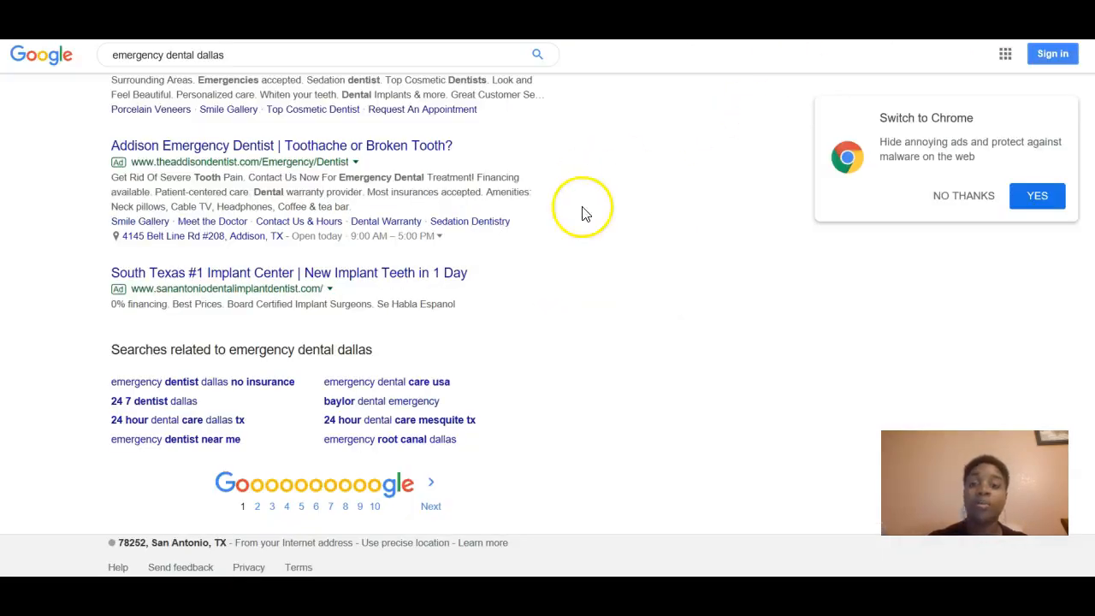
Search Google for fix a cavity in dallas and look through the results page.
{"action": "scroll", "coordinate": [591, 257], "scroll_direction": "up", "scroll_amount": 15}
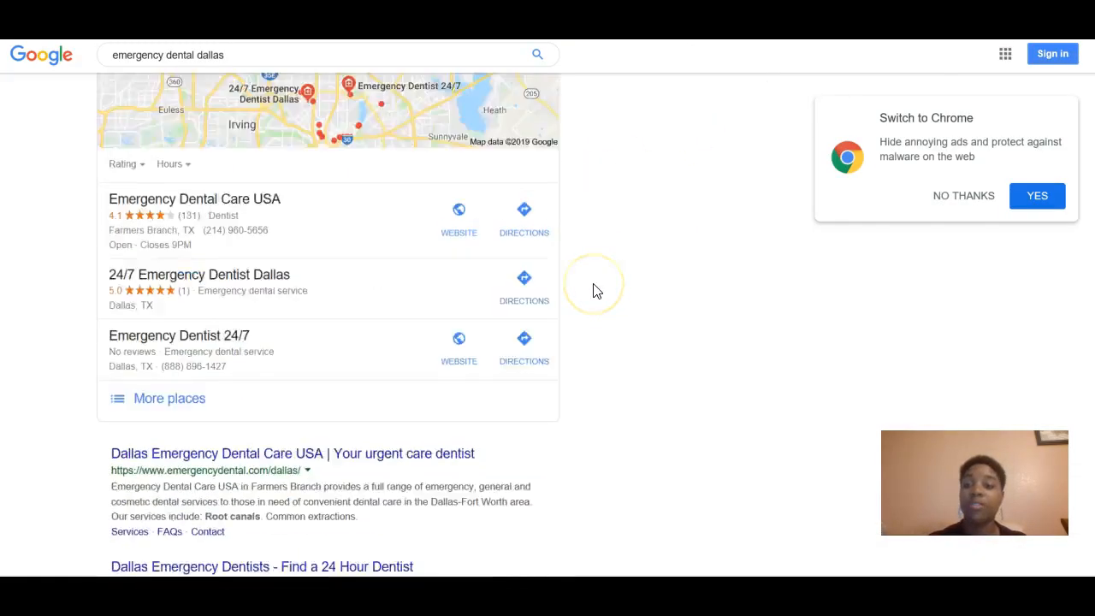
{"action": "left_click_drag", "start_coordinate": [243, 66], "coordinate": [85, 61]}
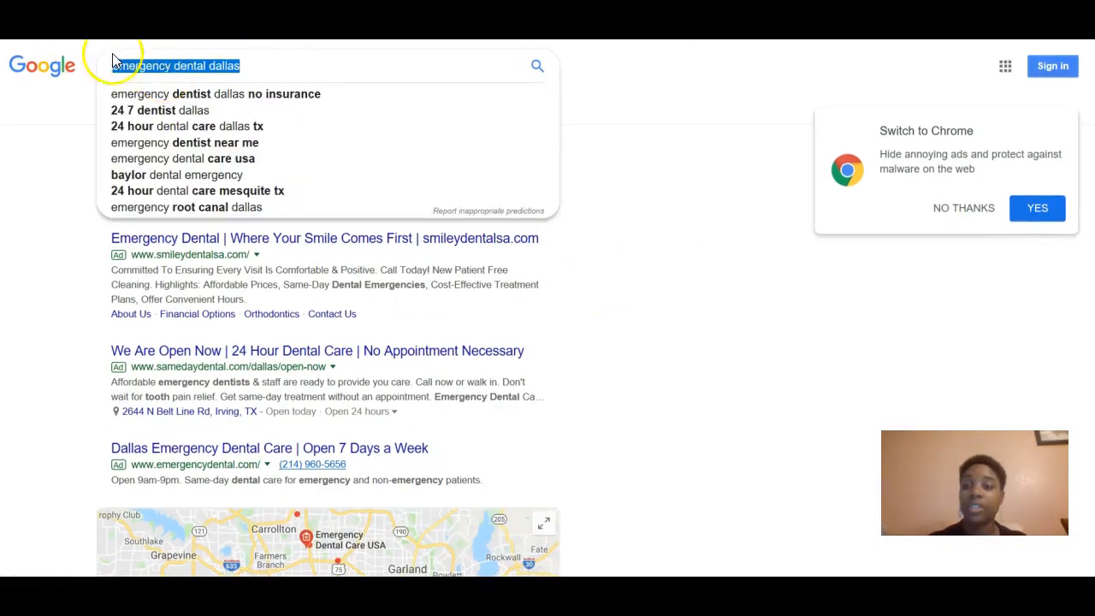
{"action": "type", "text": "fi"}
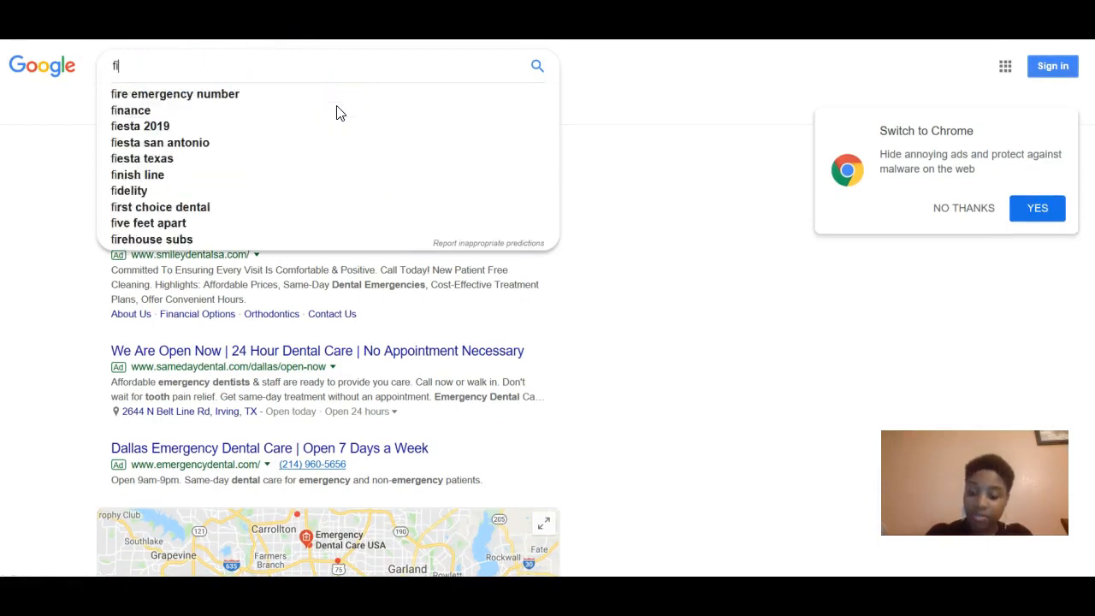
{"action": "type", "text": "x a cavity in s"}
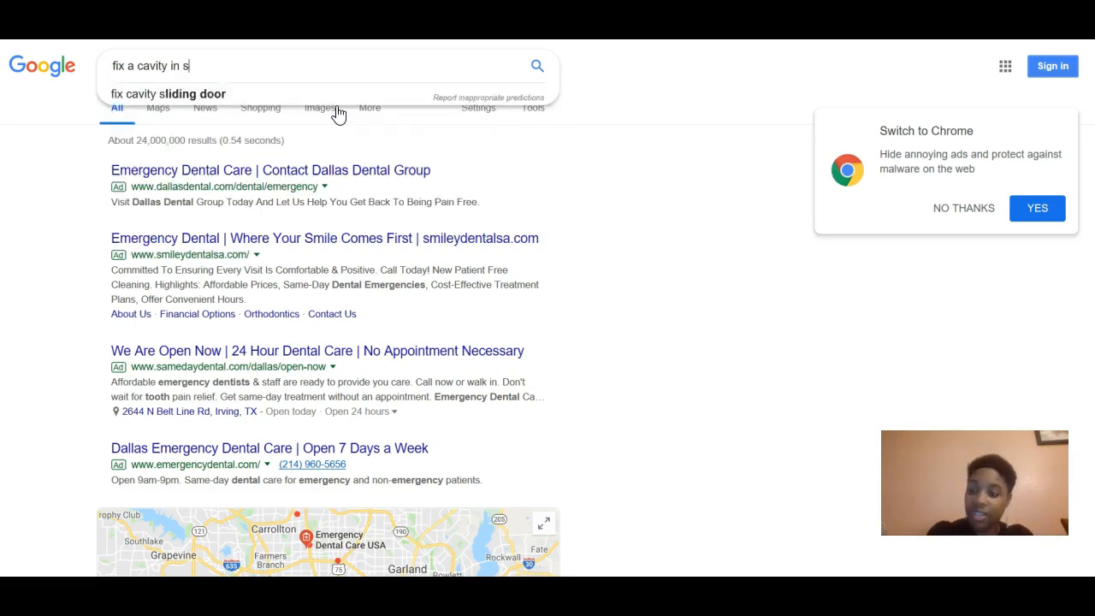
{"action": "key", "text": "BackSpace"}
{"action": "type", "text": "dallas"}
{"action": "key", "text": "Return"}
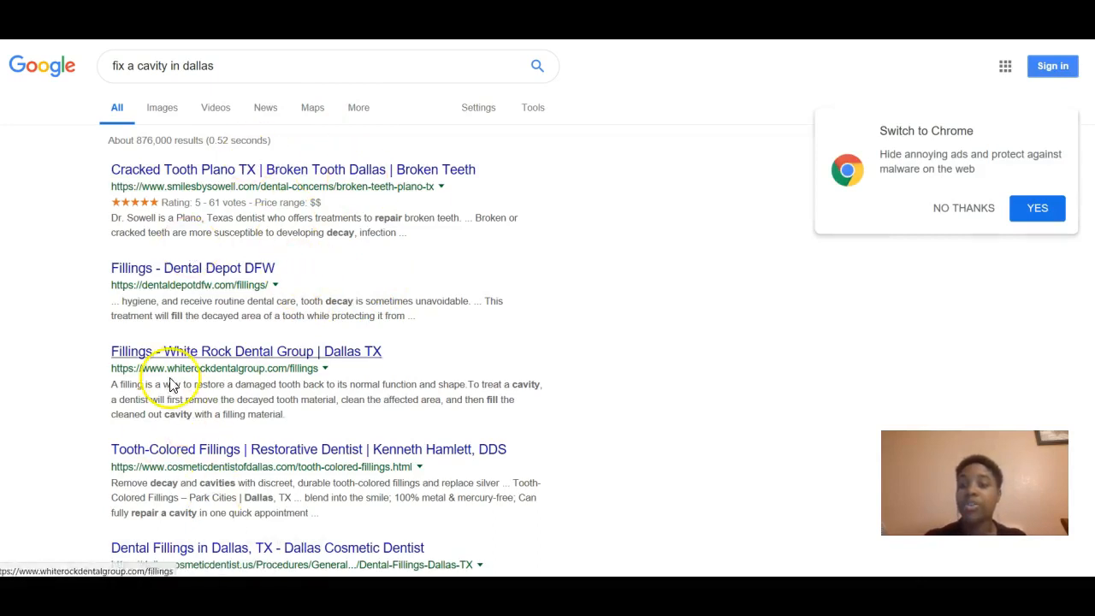
{"action": "scroll", "coordinate": [240, 482], "scroll_direction": "down", "scroll_amount": 4}
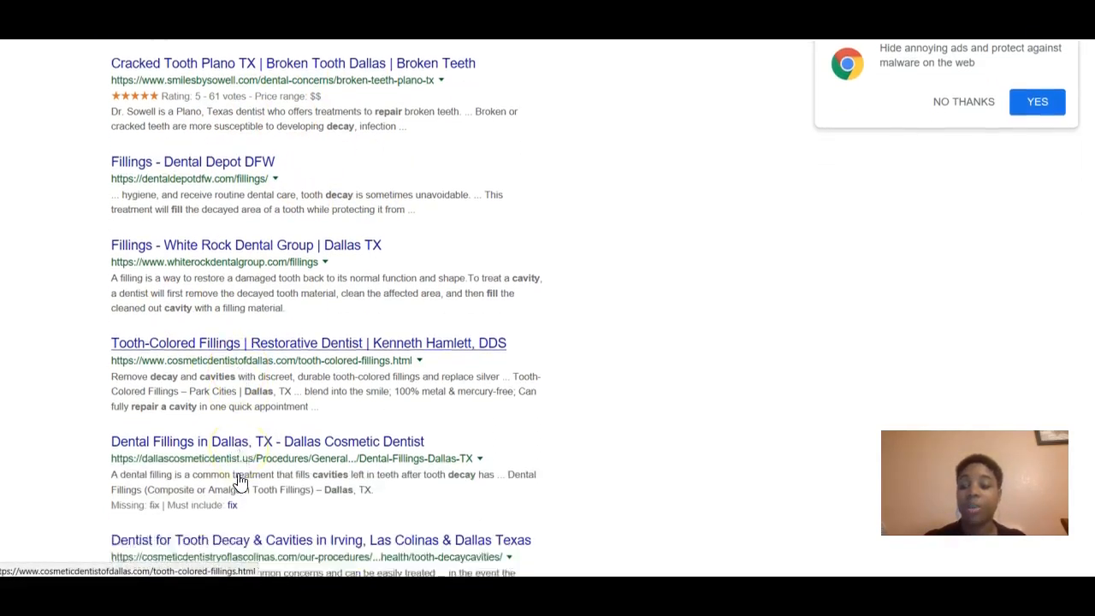
{"action": "scroll", "coordinate": [241, 481], "scroll_direction": "down", "scroll_amount": 4}
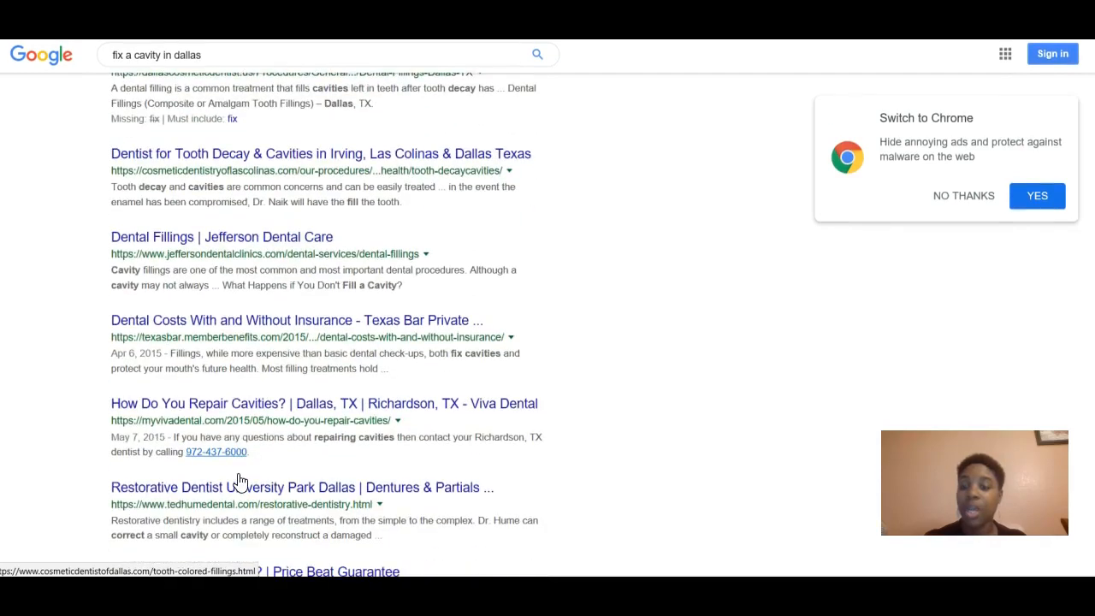
{"action": "scroll", "coordinate": [241, 482], "scroll_direction": "down", "scroll_amount": 3}
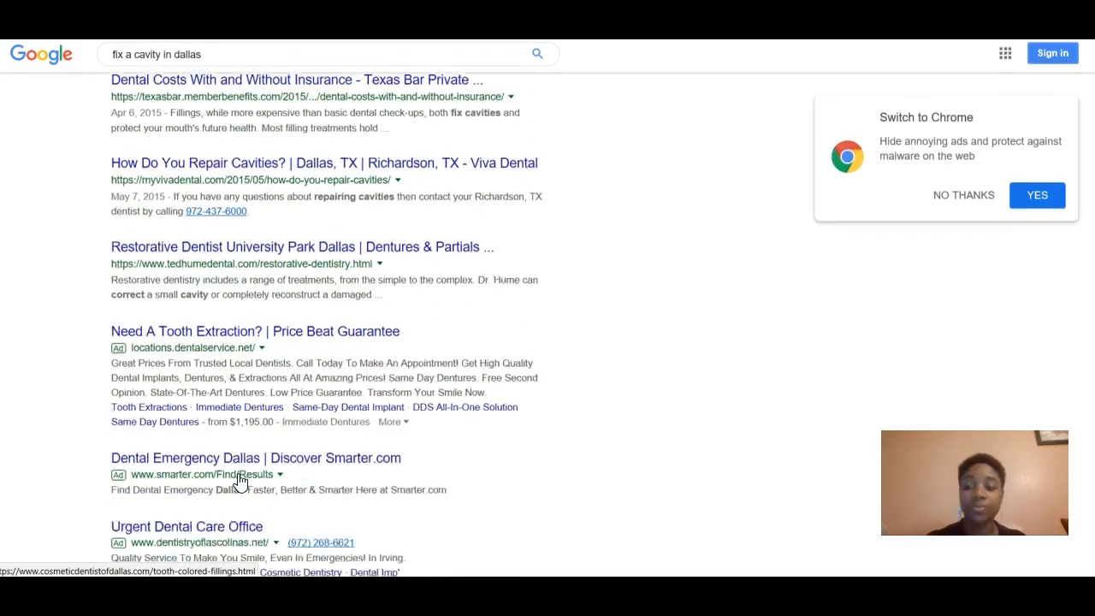
{"action": "scroll", "coordinate": [240, 482], "scroll_direction": "up", "scroll_amount": 10}
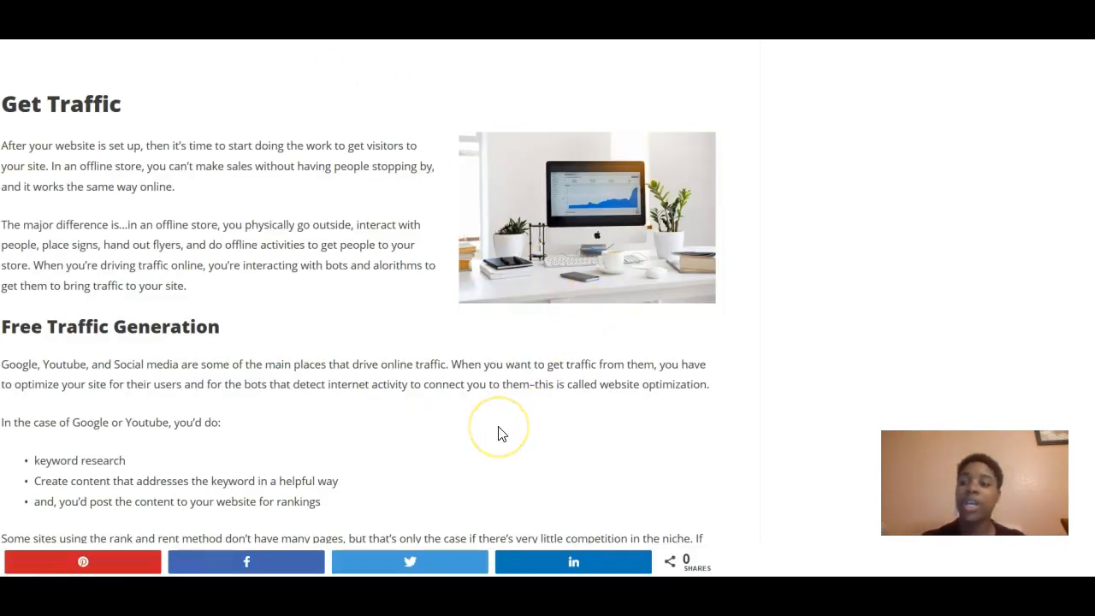
{"action": "scroll", "coordinate": [501, 434], "scroll_direction": "down", "scroll_amount": 1}
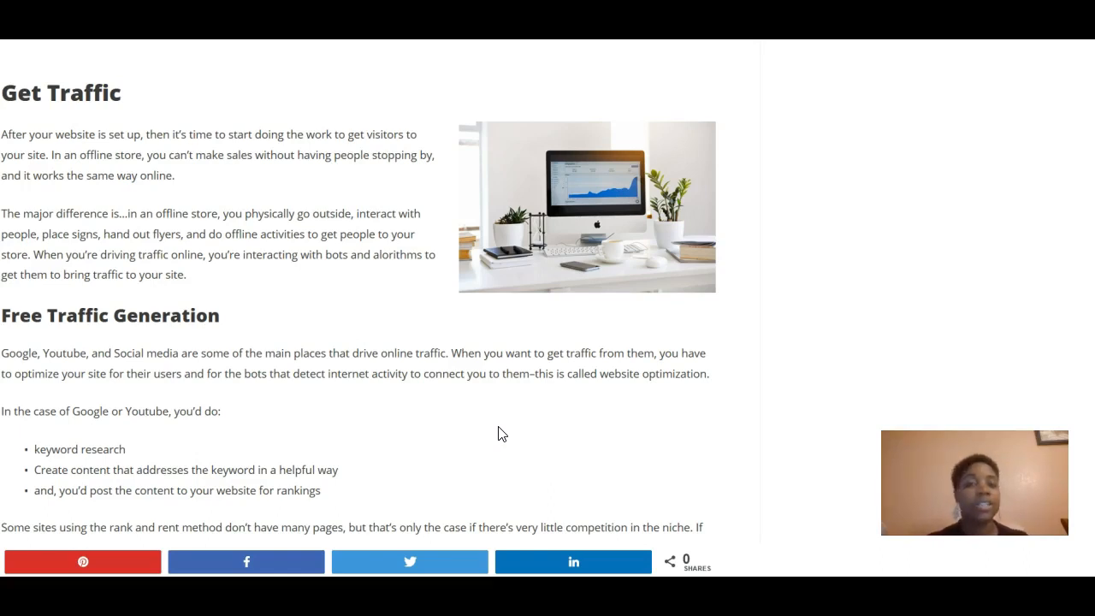
{"action": "scroll", "coordinate": [501, 434], "scroll_direction": "up", "scroll_amount": 1}
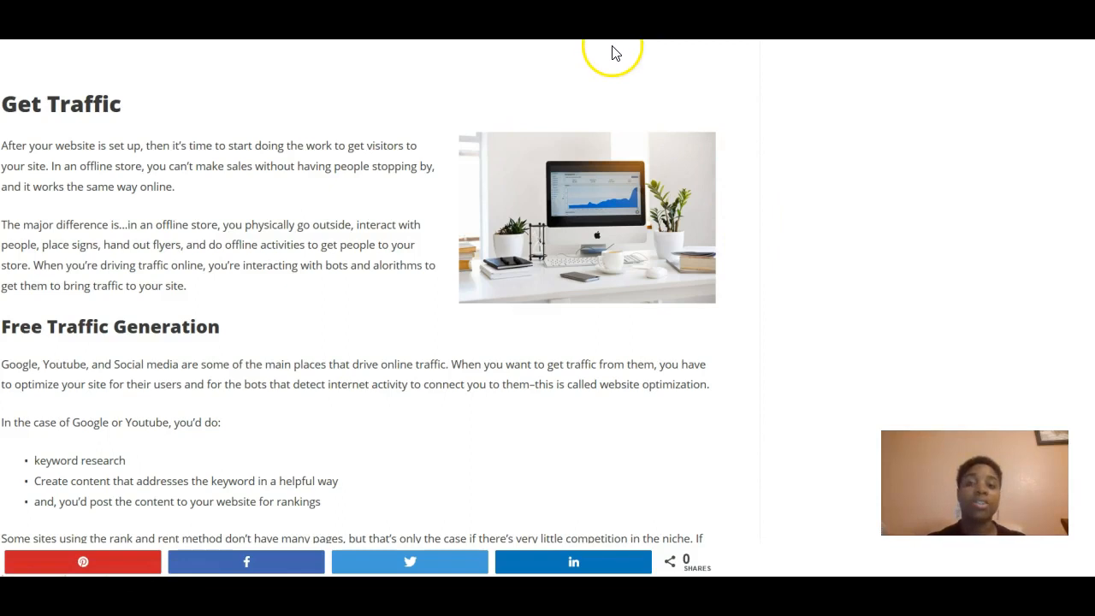
{"action": "left_click", "coordinate": [488, 26]}
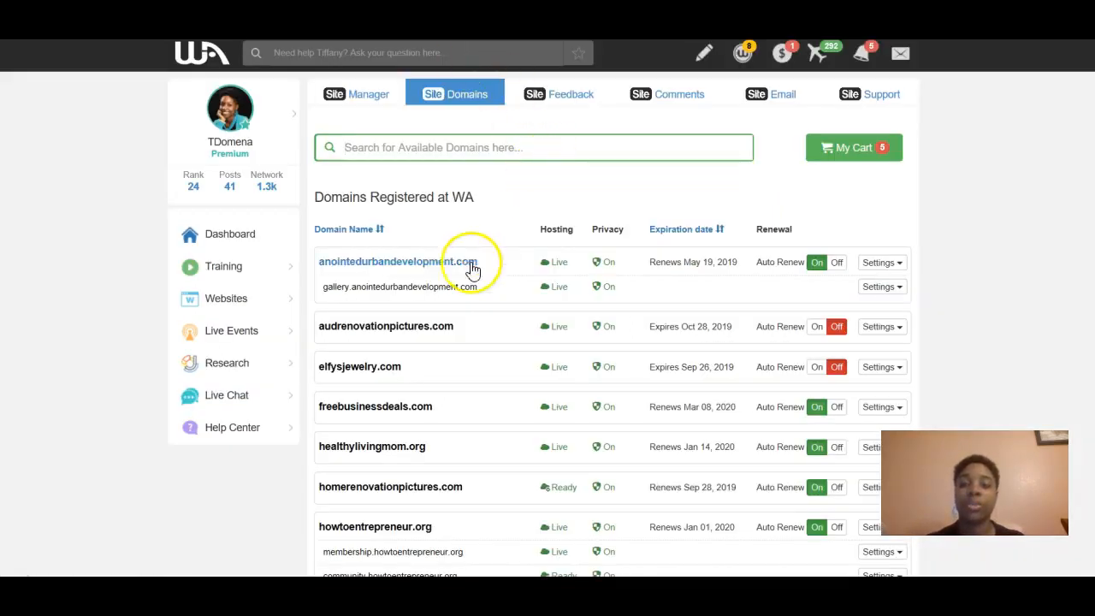
{"action": "left_click", "coordinate": [556, 26]}
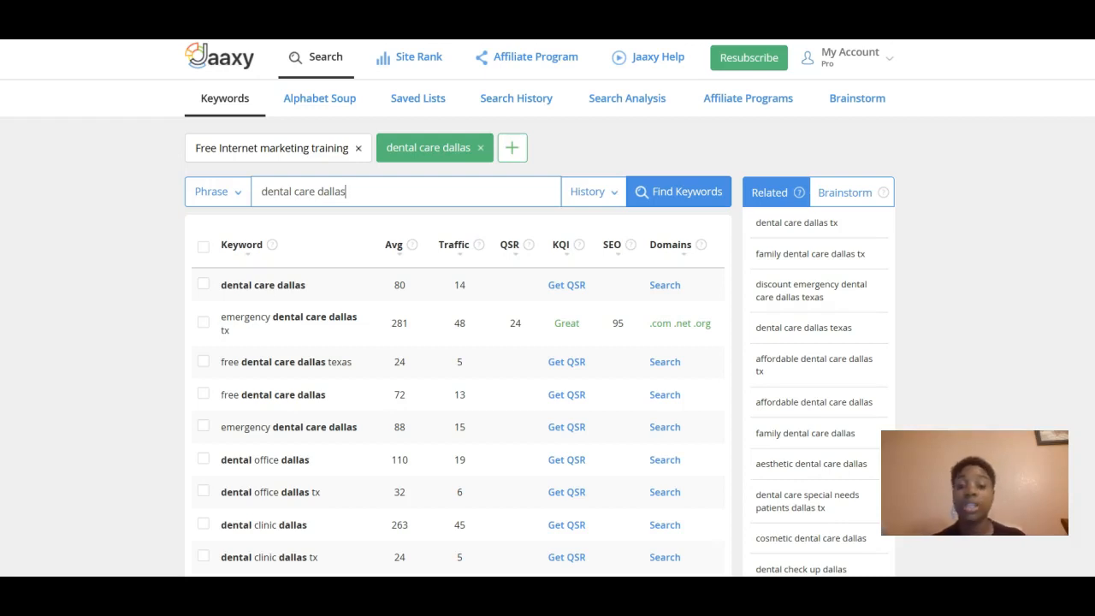
Switch to Wealthy Affiliate and log in to the WordPress dashboard of emergencydentaldallas.siterubix.com from its Site Manager.
{"action": "left_click", "coordinate": [420, 25]}
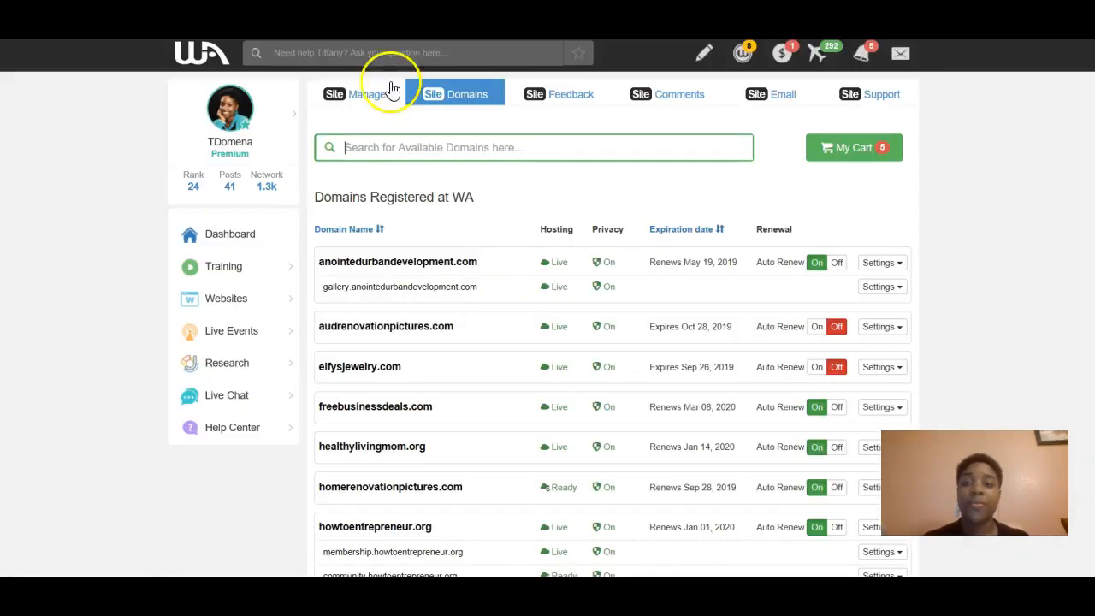
{"action": "left_click", "coordinate": [259, 306]}
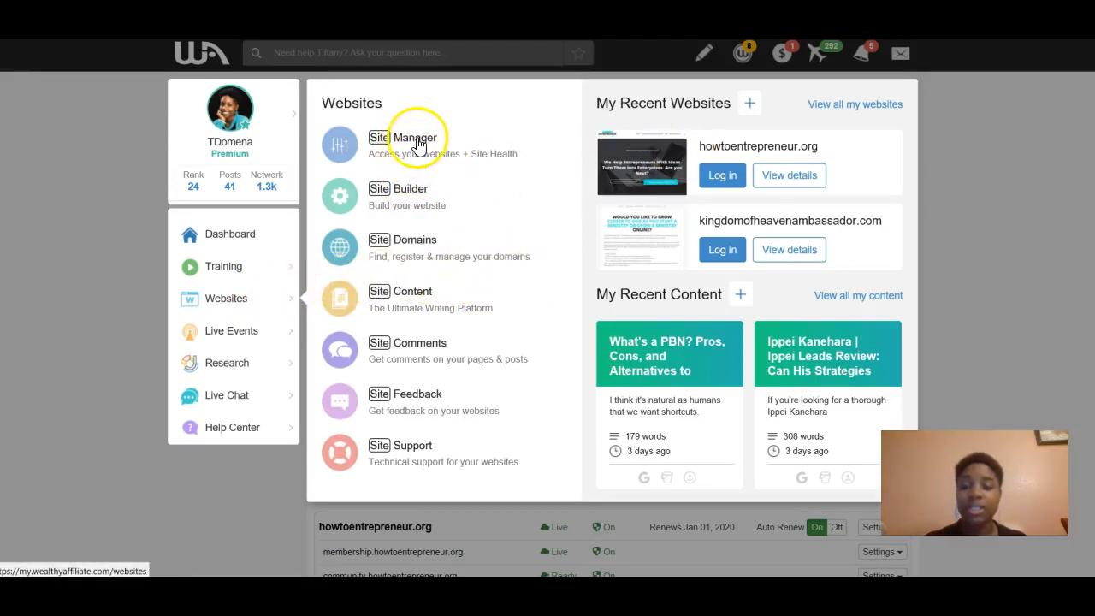
{"action": "left_click", "coordinate": [423, 166]}
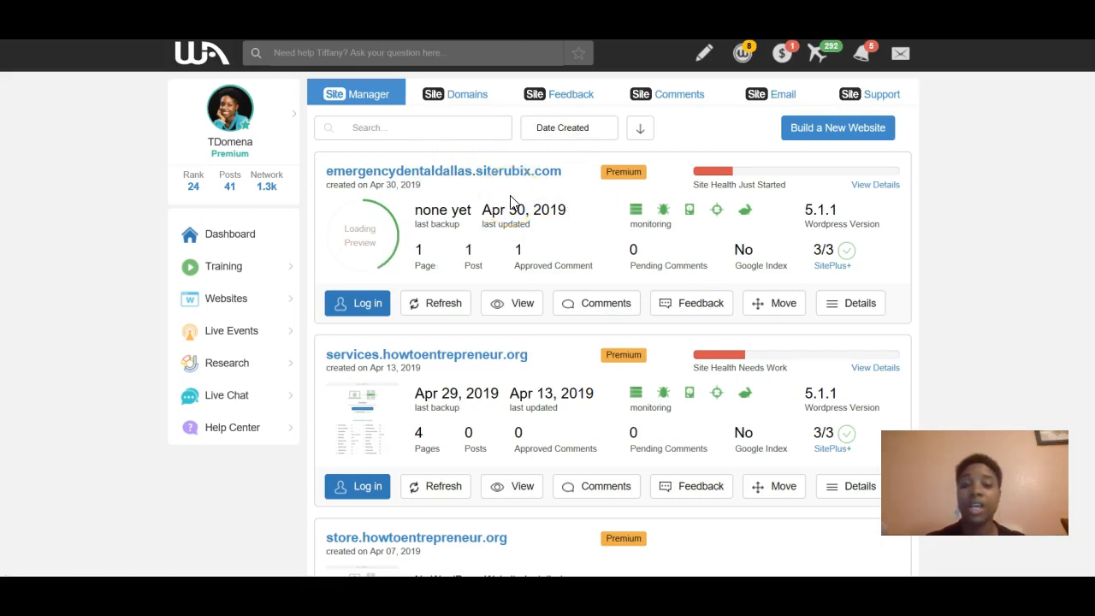
{"action": "left_click", "coordinate": [385, 303]}
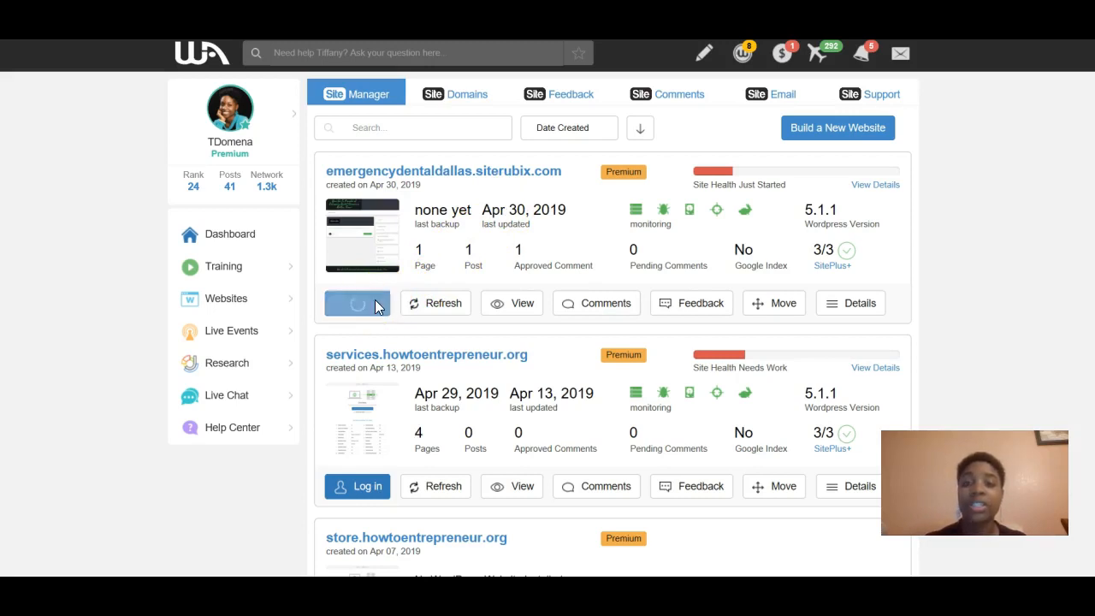
{"action": "left_click", "coordinate": [637, 333]}
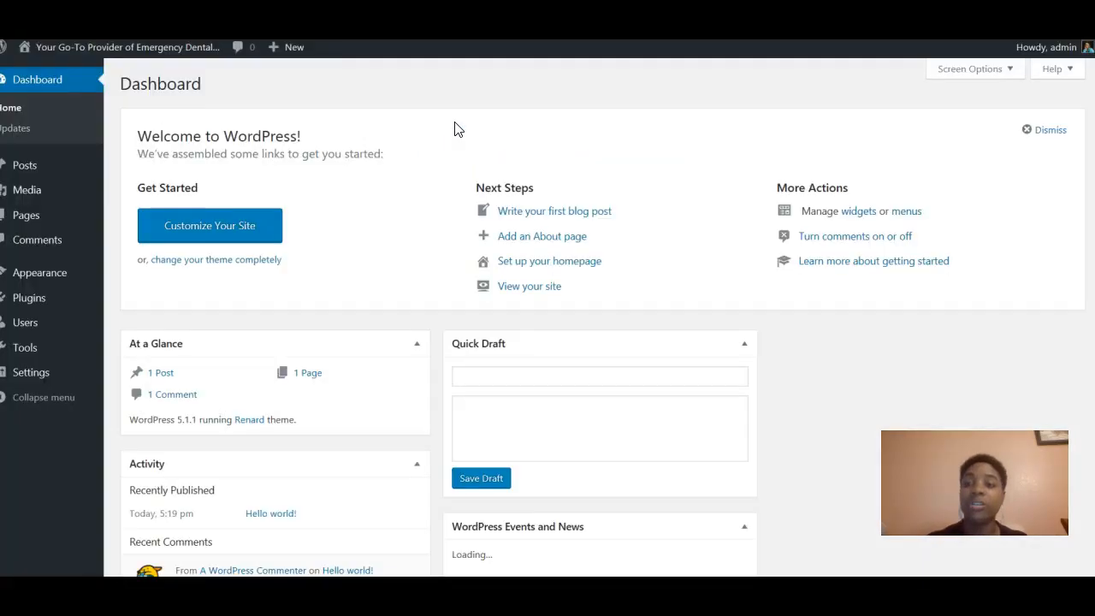
{"action": "mouse_move", "coordinate": [29, 165]}
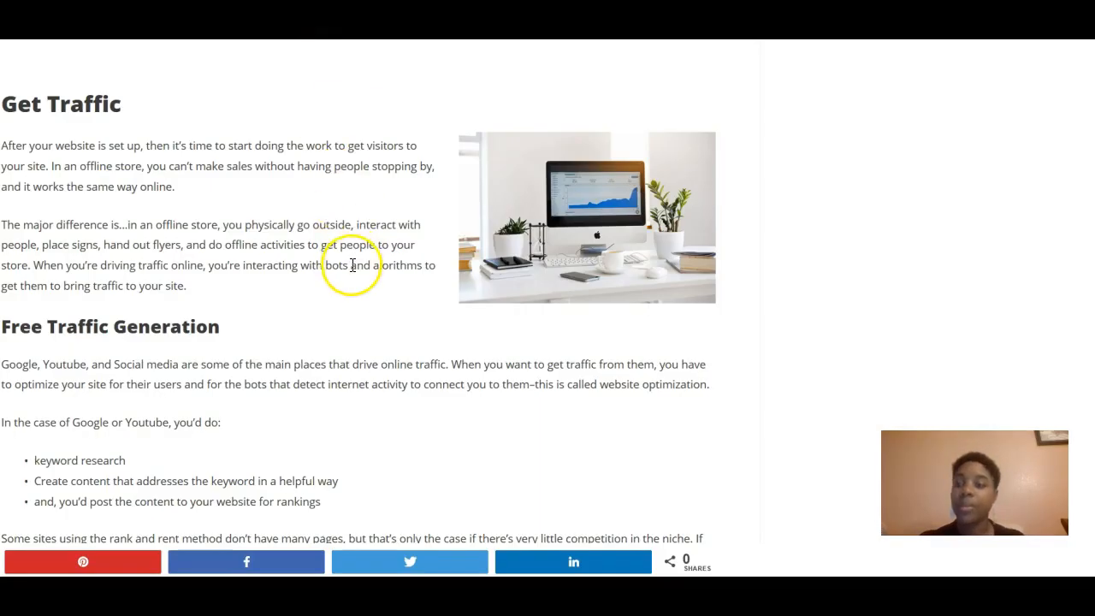
Read the article's Free Traffic Generation section through the common content types and on into Paid Traffic Generation.
{"action": "scroll", "coordinate": [350, 264], "scroll_direction": "down", "scroll_amount": 3}
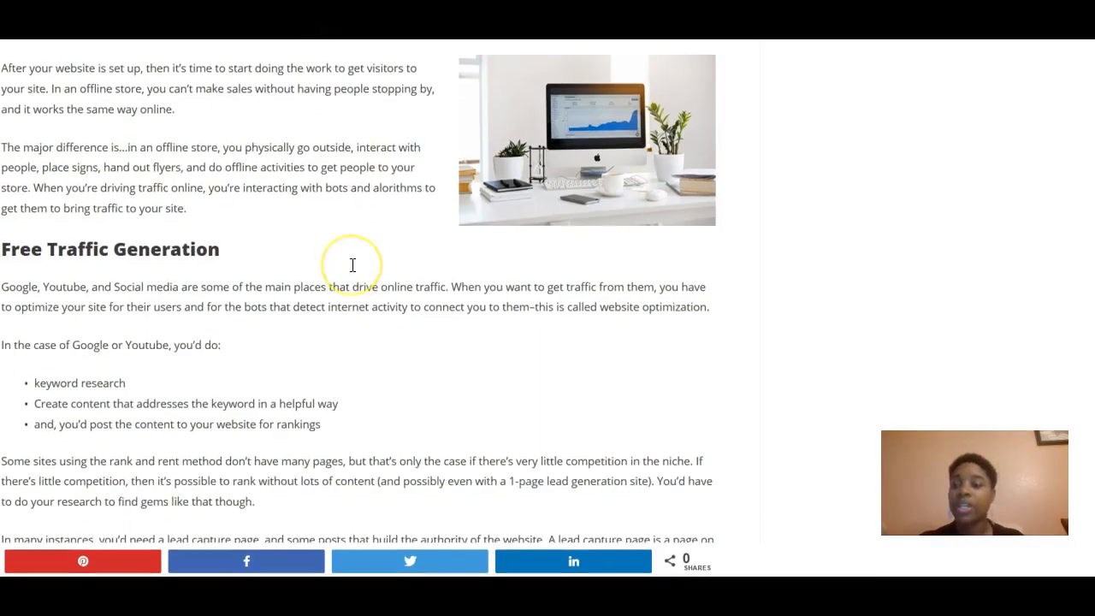
{"action": "scroll", "coordinate": [352, 266], "scroll_direction": "down", "scroll_amount": 1}
{"action": "scroll", "coordinate": [354, 272], "scroll_direction": "down", "scroll_amount": 2}
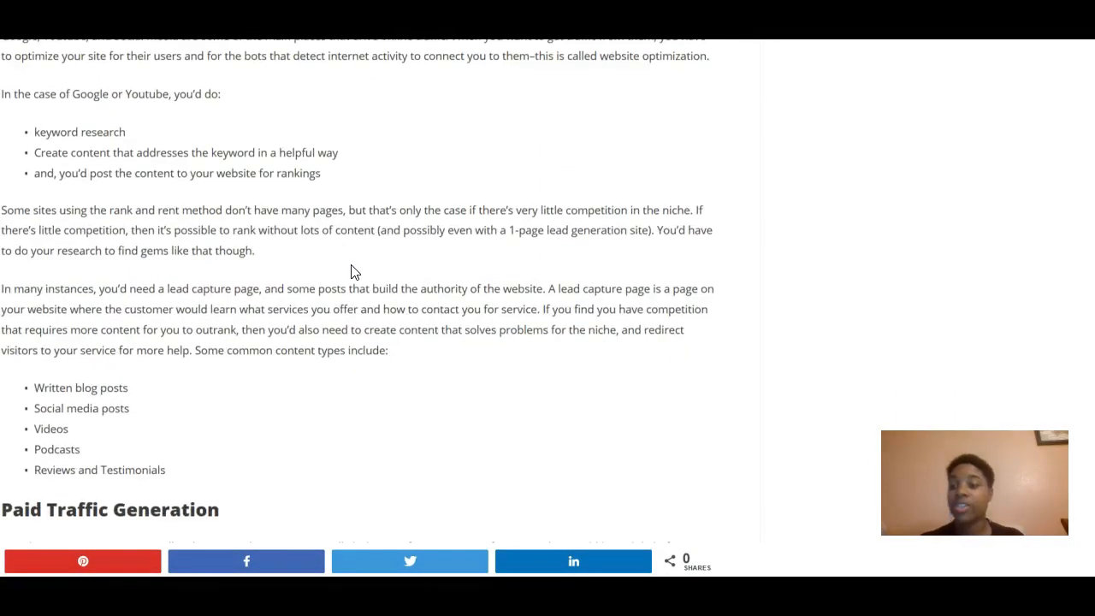
{"action": "scroll", "coordinate": [354, 272], "scroll_direction": "down", "scroll_amount": 1}
{"action": "scroll", "coordinate": [354, 272], "scroll_direction": "down", "scroll_amount": 1}
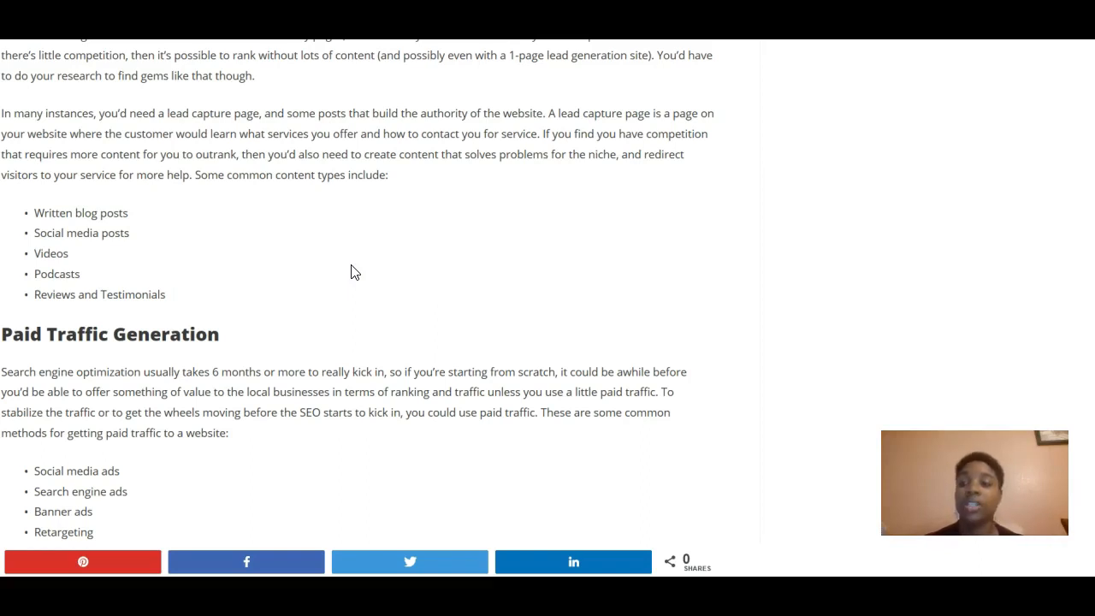
{"action": "scroll", "coordinate": [354, 272], "scroll_direction": "up", "scroll_amount": 1}
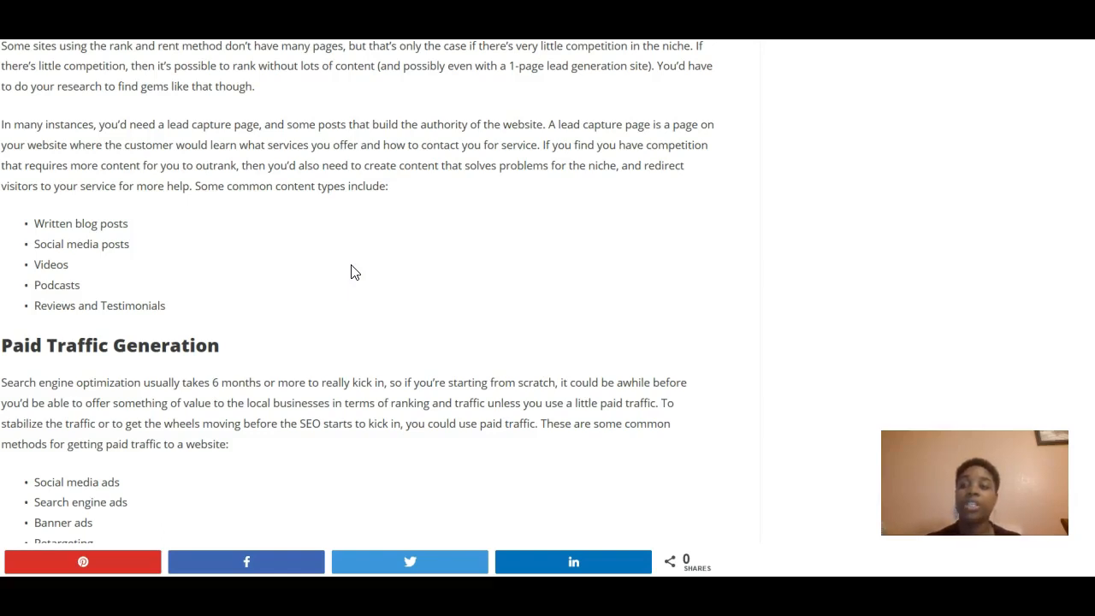
{"action": "scroll", "coordinate": [351, 272], "scroll_direction": "down", "scroll_amount": 1}
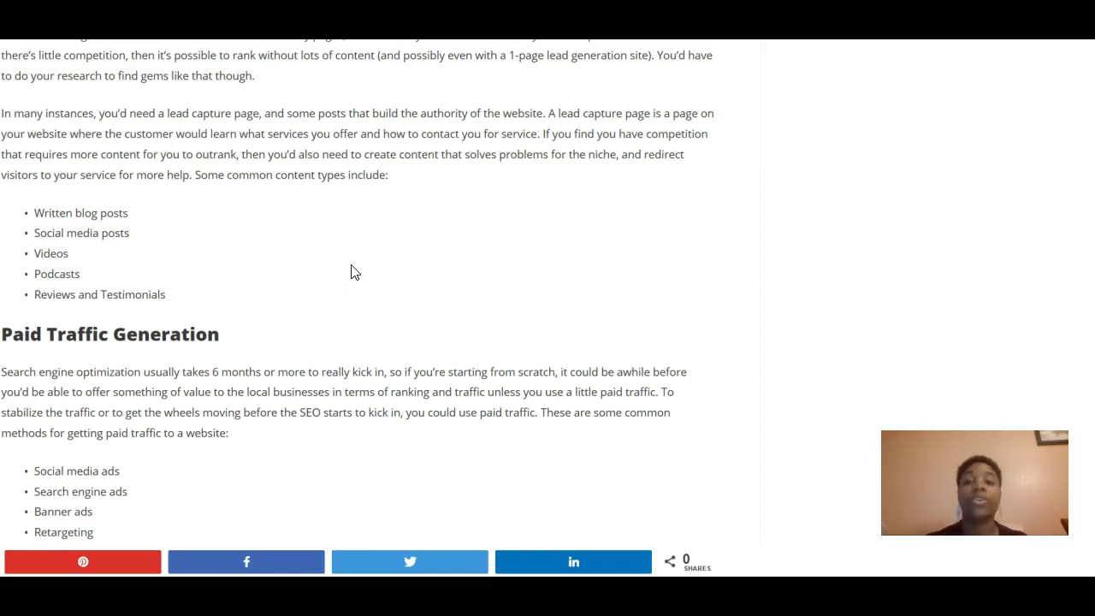
{"action": "scroll", "coordinate": [355, 272], "scroll_direction": "up", "scroll_amount": 1}
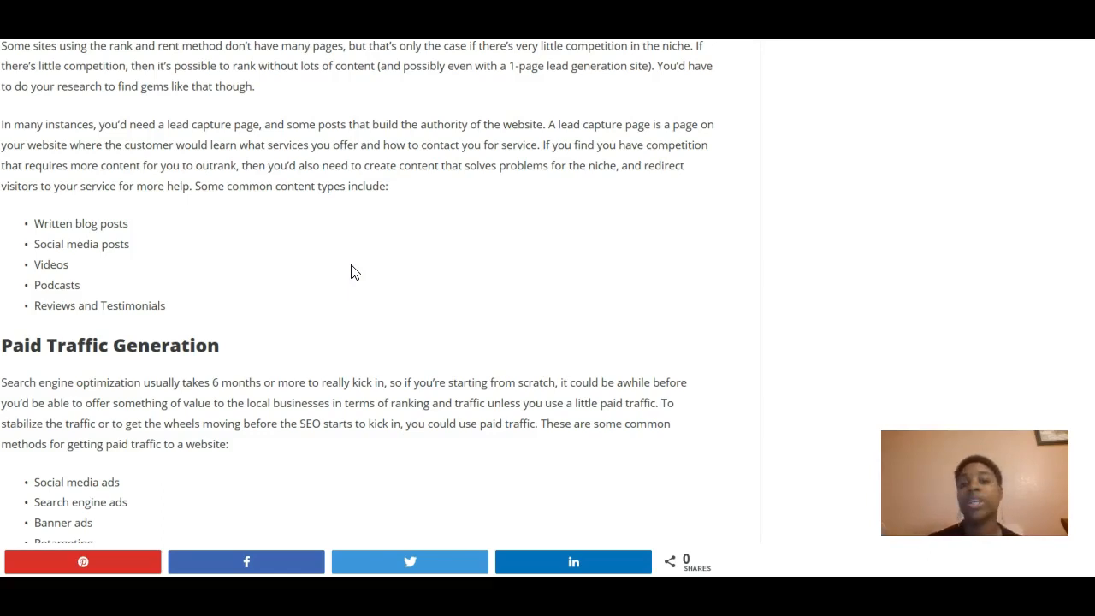
{"action": "scroll", "coordinate": [355, 272], "scroll_direction": "down", "scroll_amount": 1}
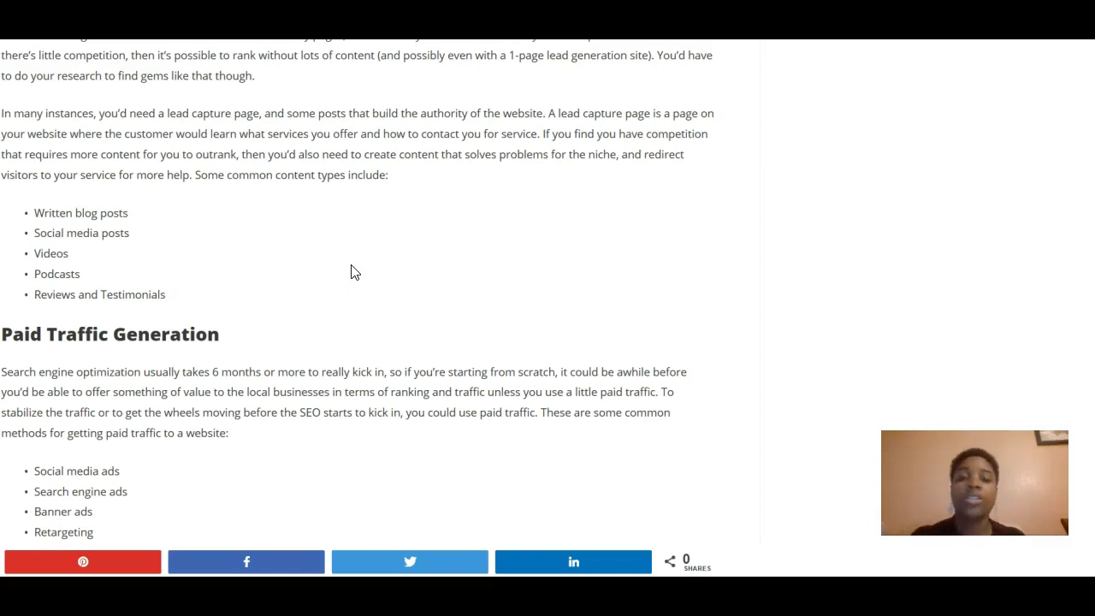
{"action": "scroll", "coordinate": [355, 272], "scroll_direction": "up", "scroll_amount": 1}
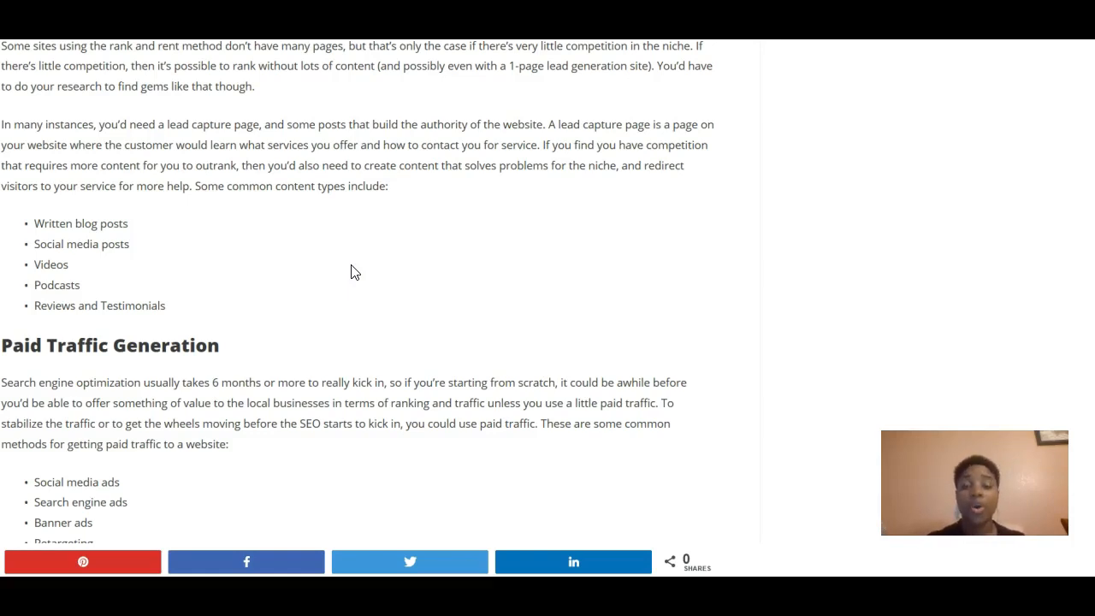
{"action": "scroll", "coordinate": [355, 273], "scroll_direction": "down", "scroll_amount": 1}
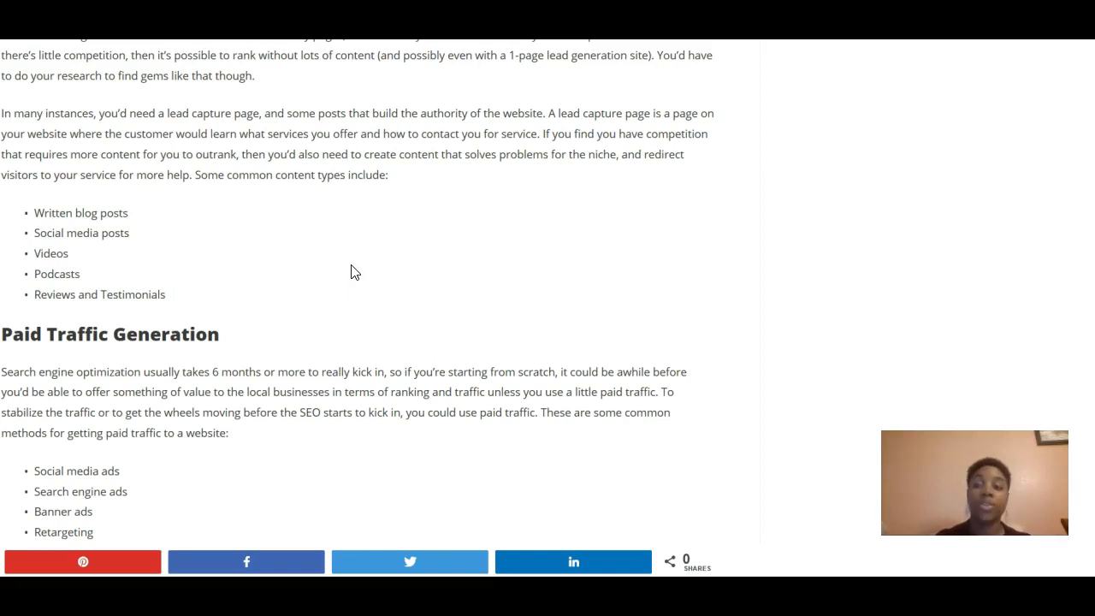
{"action": "scroll", "coordinate": [354, 272], "scroll_direction": "up", "scroll_amount": 1}
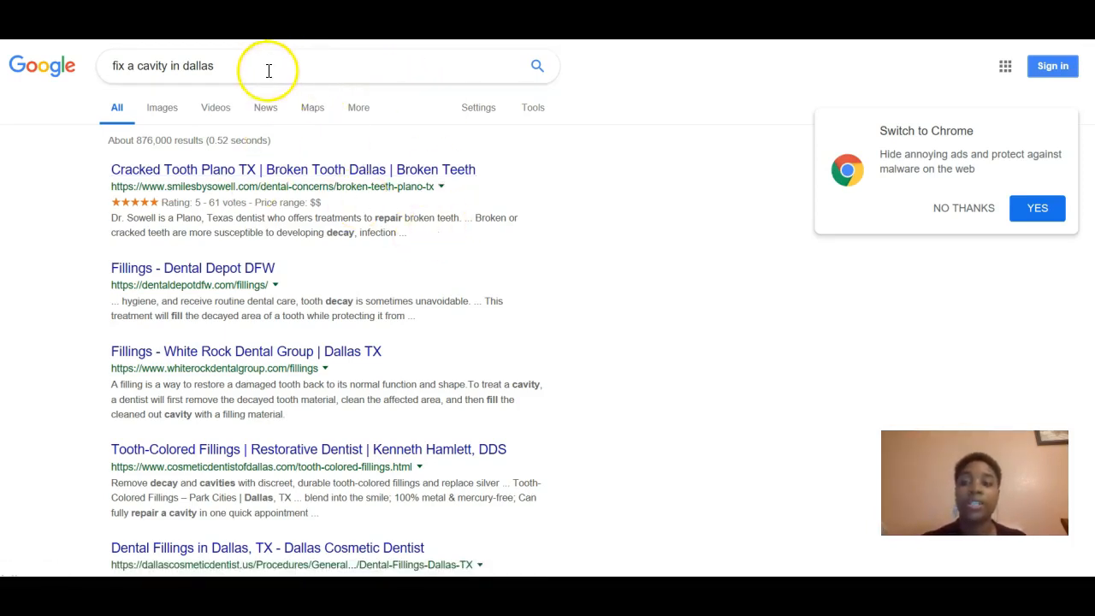
Switch to Google, search for emergency dental dallas in place of the cavity query, and look over the results.
{"action": "left_click_drag", "start_coordinate": [180, 66], "coordinate": [72, 48]}
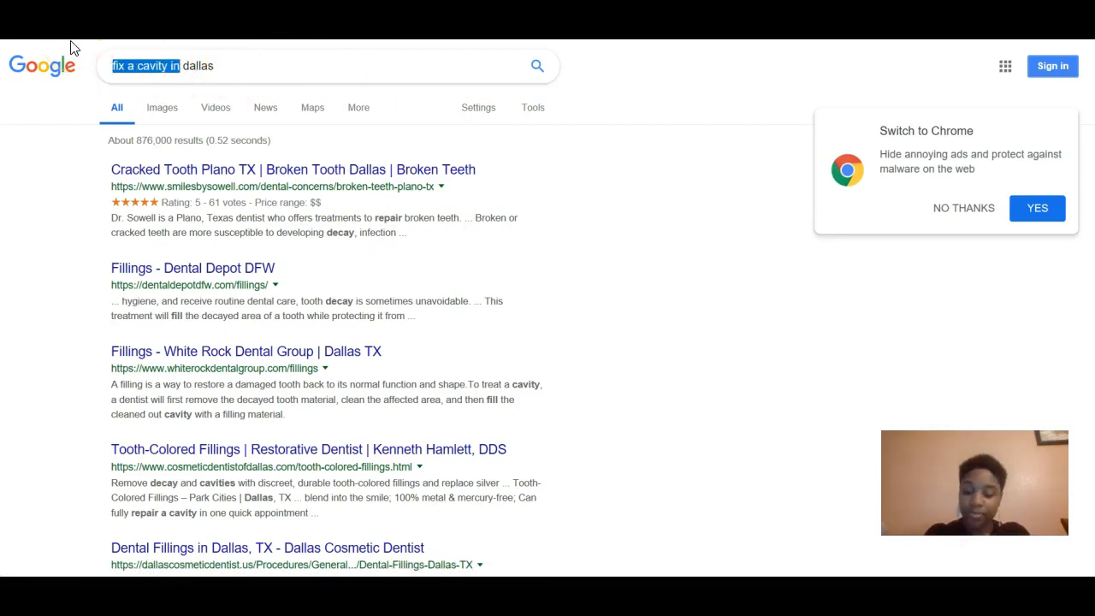
{"action": "type", "text": "emergenc"}
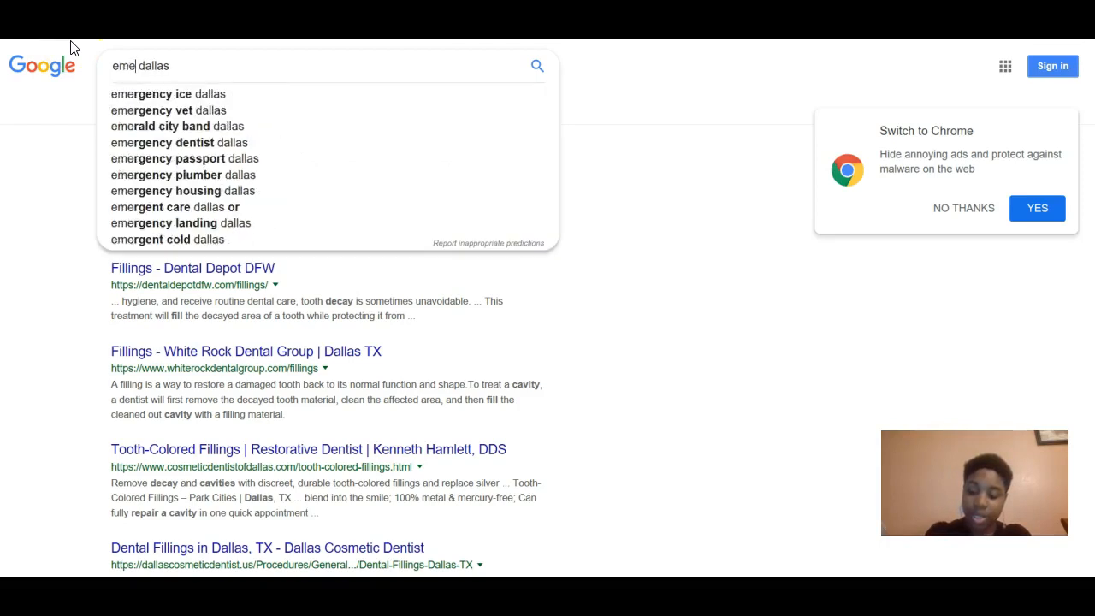
{"action": "type", "text": "y dental"}
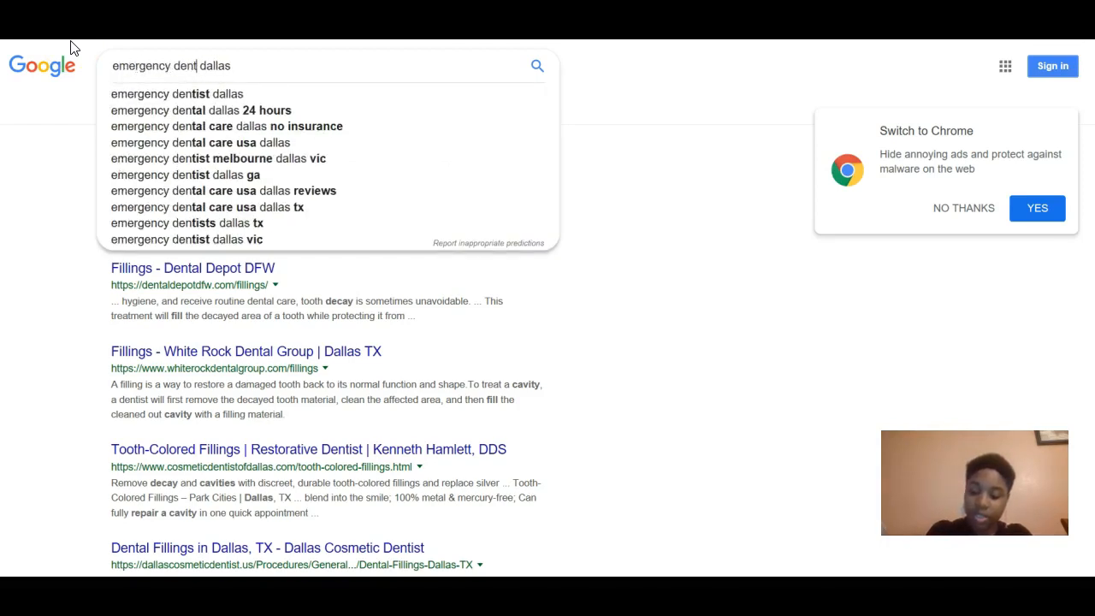
{"action": "key", "text": "Return"}
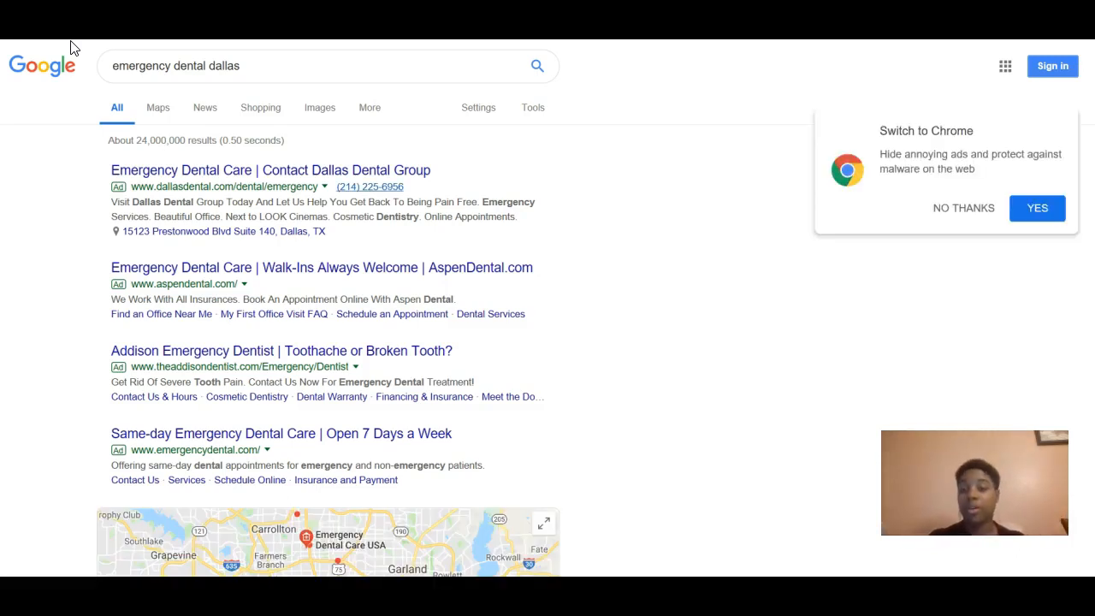
{"action": "scroll", "coordinate": [286, 103], "scroll_direction": "down", "scroll_amount": 6}
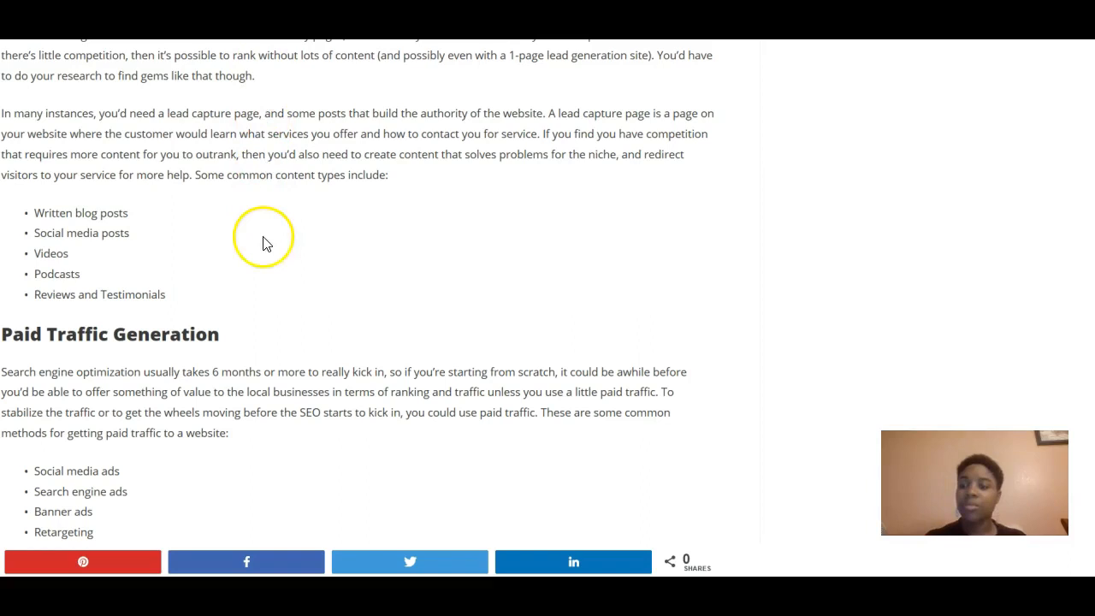
{"action": "scroll", "coordinate": [264, 244], "scroll_direction": "up", "scroll_amount": 2}
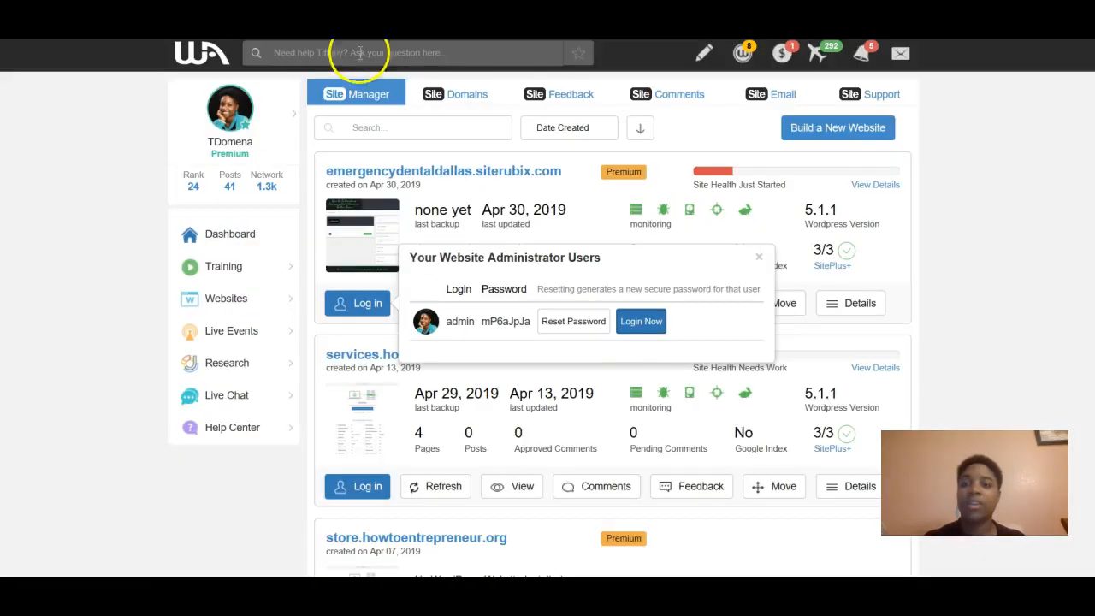
Search Wealthy Affiliate for google my business, look over the matching training and questions, and dismiss the suggestions.
{"action": "left_click", "coordinate": [364, 53]}
{"action": "type", "text": "g"}
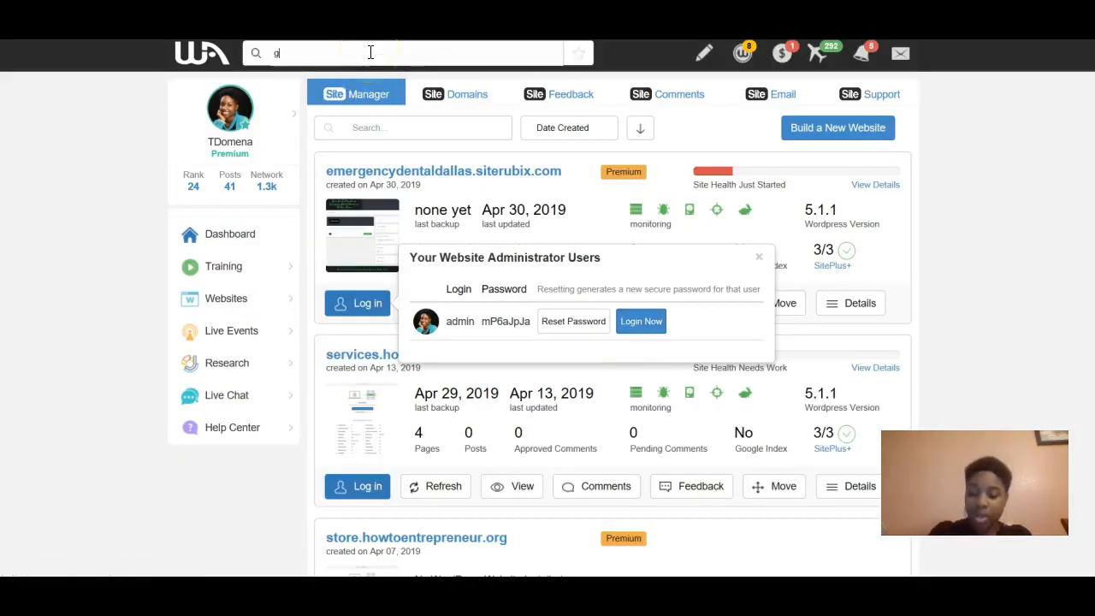
{"action": "type", "text": "oogle my business"}
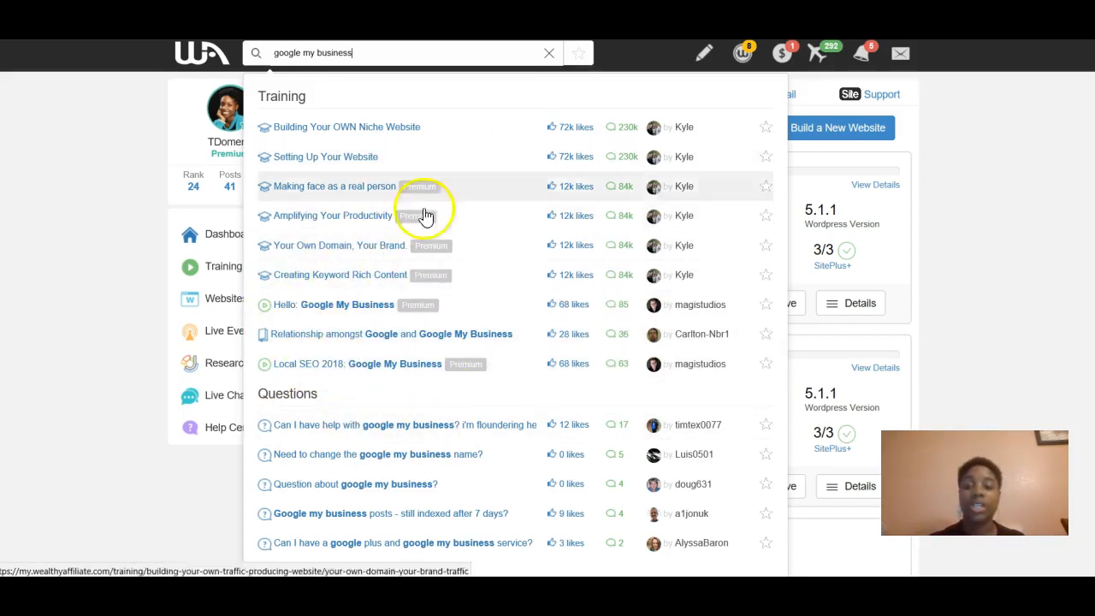
{"action": "left_click", "coordinate": [88, 214]}
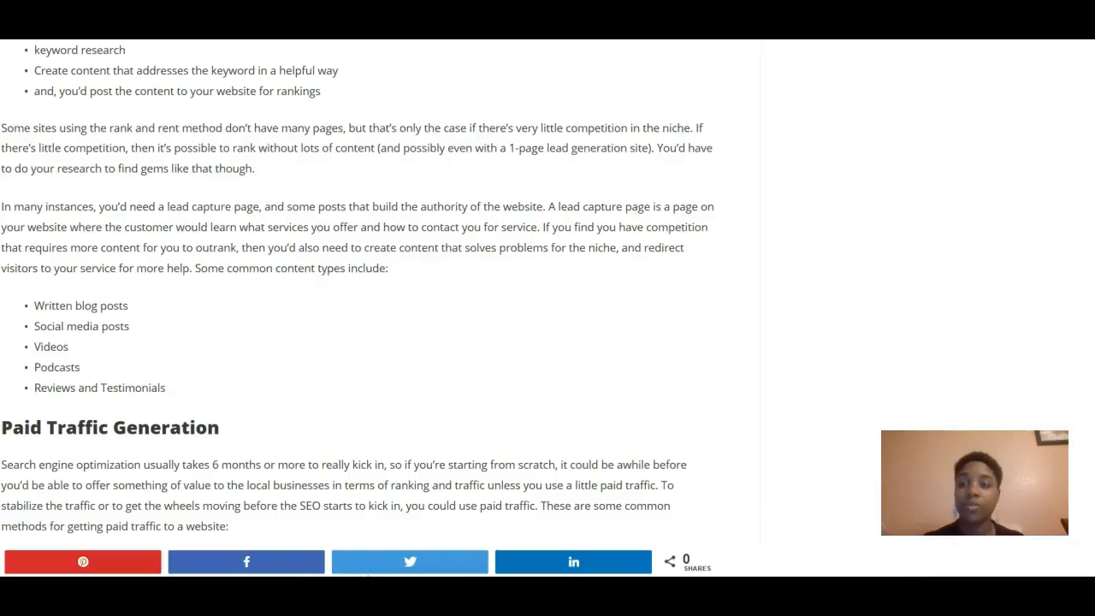
Switch to the blog article and read the Paid Traffic Generation section with its list of paid traffic methods.
{"action": "scroll", "coordinate": [365, 334], "scroll_direction": "down", "scroll_amount": 3}
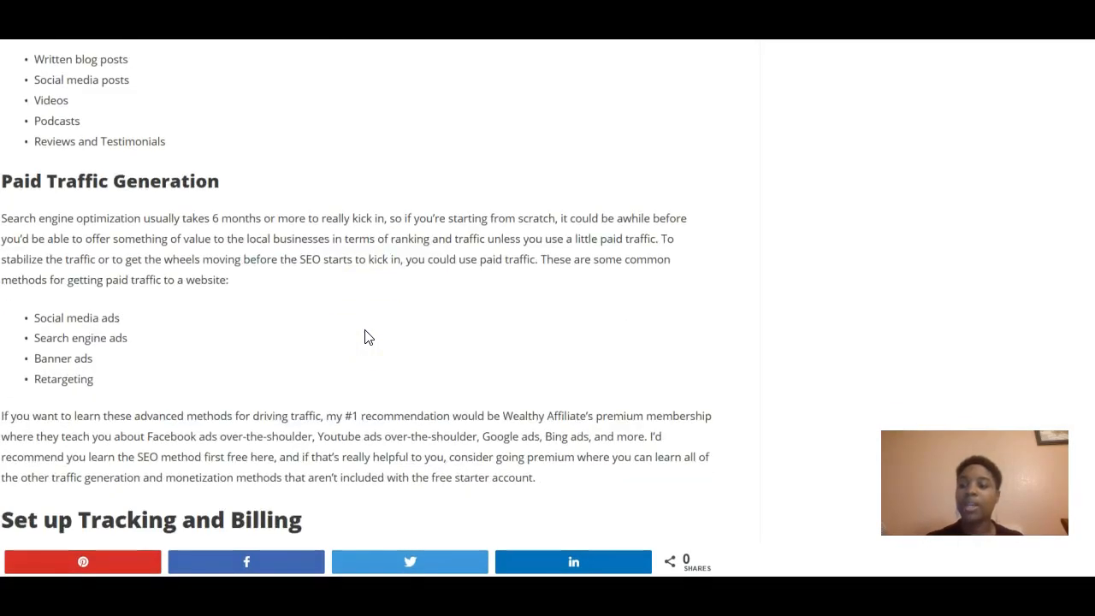
{"action": "scroll", "coordinate": [365, 337], "scroll_direction": "down", "scroll_amount": 2}
{"action": "scroll", "coordinate": [365, 336], "scroll_direction": "up", "scroll_amount": 2}
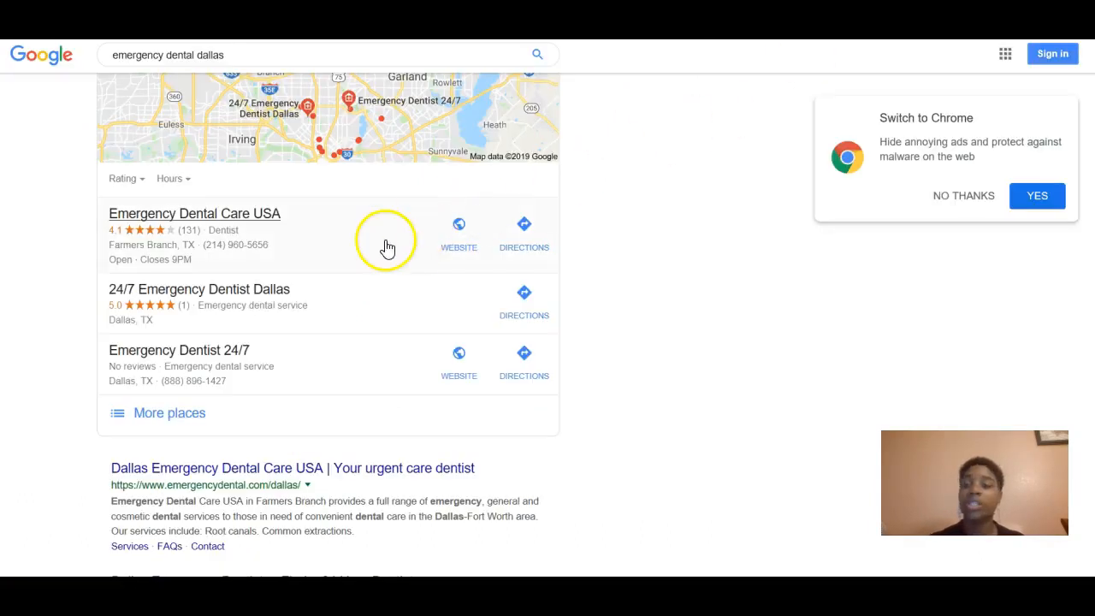
Switch to the Google results for emergency dental dallas and examine the ads, map listings and organic results.
{"action": "scroll", "coordinate": [384, 245], "scroll_direction": "up", "scroll_amount": 5}
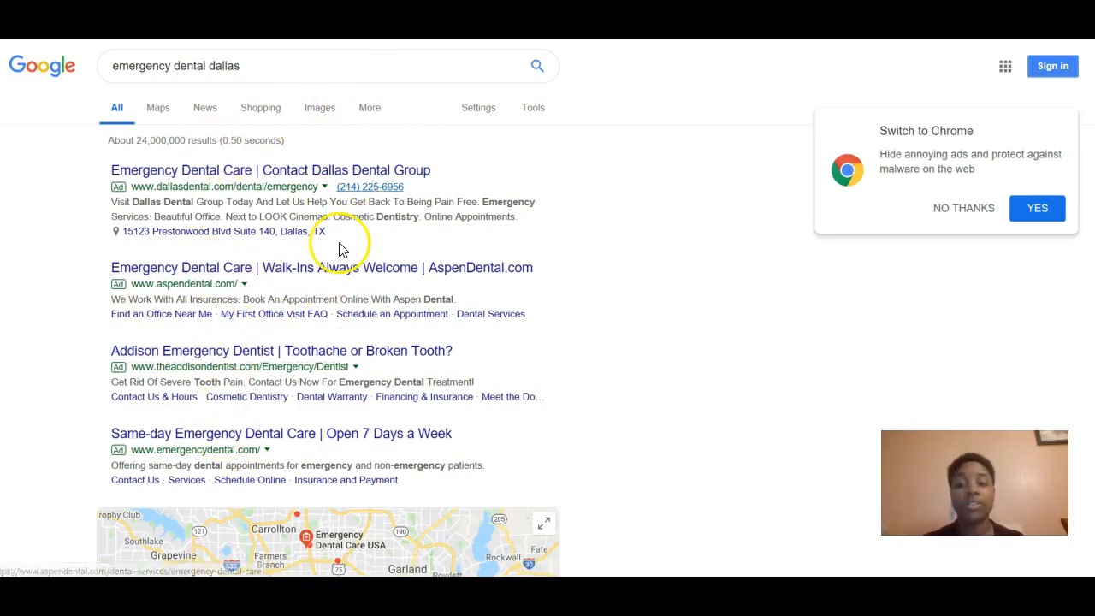
{"action": "scroll", "coordinate": [323, 247], "scroll_direction": "down", "scroll_amount": 1}
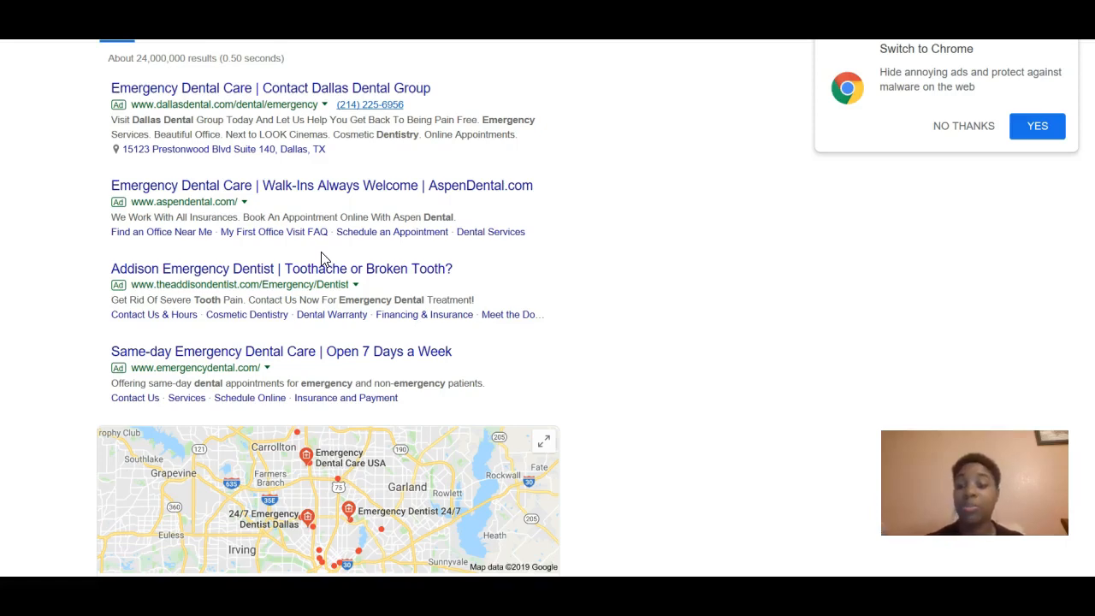
{"action": "scroll", "coordinate": [323, 257], "scroll_direction": "down", "scroll_amount": 20}
{"action": "scroll", "coordinate": [322, 256], "scroll_direction": "down", "scroll_amount": 4}
{"action": "scroll", "coordinate": [323, 256], "scroll_direction": "up", "scroll_amount": 10}
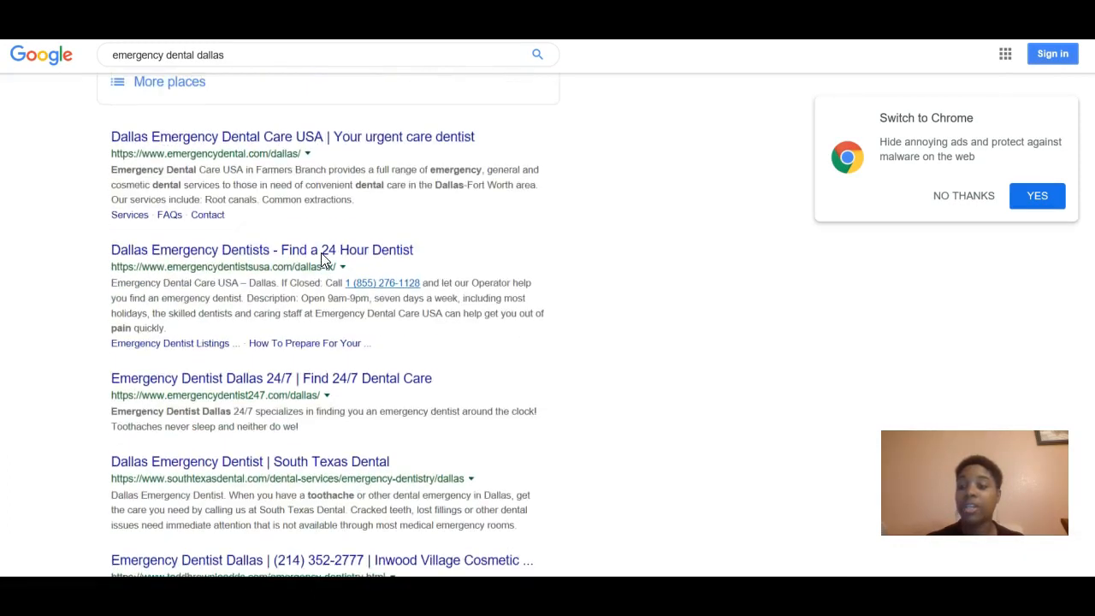
{"action": "scroll", "coordinate": [323, 258], "scroll_direction": "up", "scroll_amount": 2}
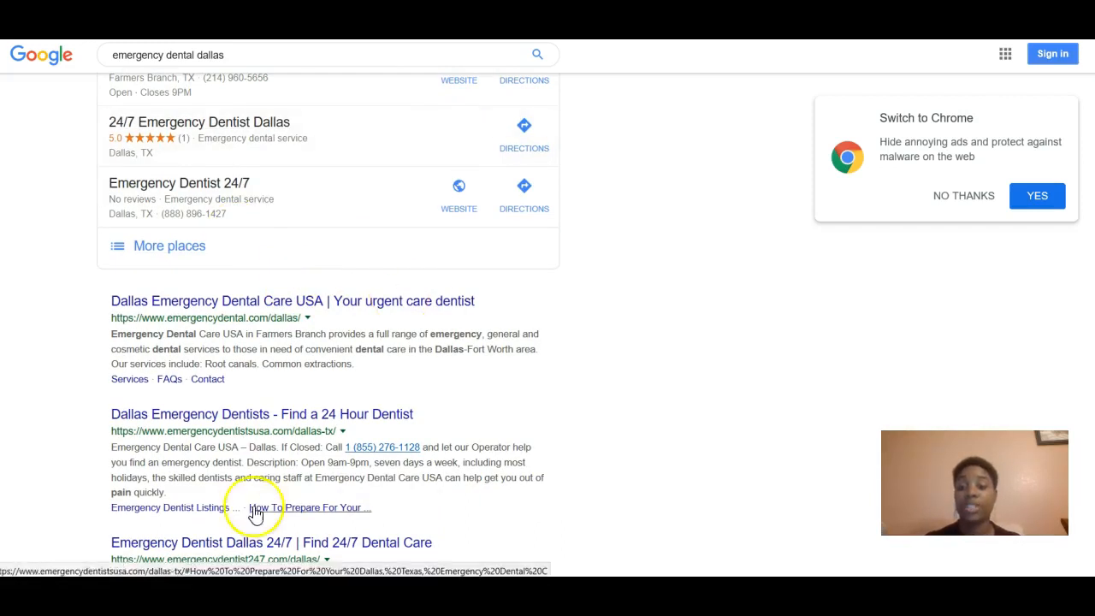
{"action": "scroll", "coordinate": [265, 458], "scroll_direction": "down", "scroll_amount": 2}
{"action": "scroll", "coordinate": [267, 447], "scroll_direction": "down", "scroll_amount": 7}
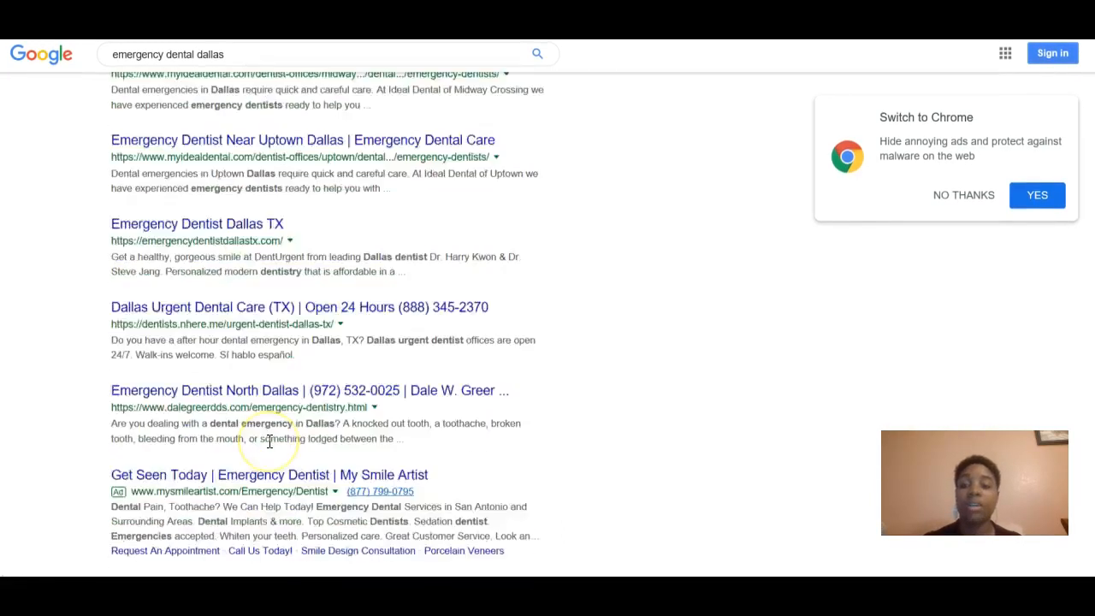
{"action": "scroll", "coordinate": [269, 443], "scroll_direction": "up", "scroll_amount": 6}
{"action": "scroll", "coordinate": [269, 442], "scroll_direction": "up", "scroll_amount": 10}
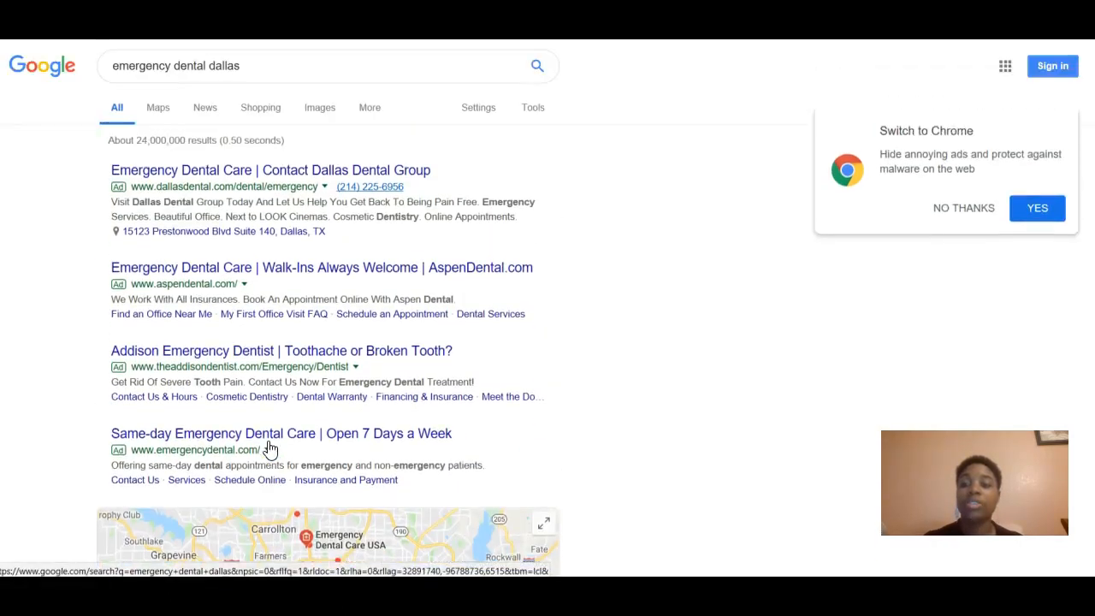
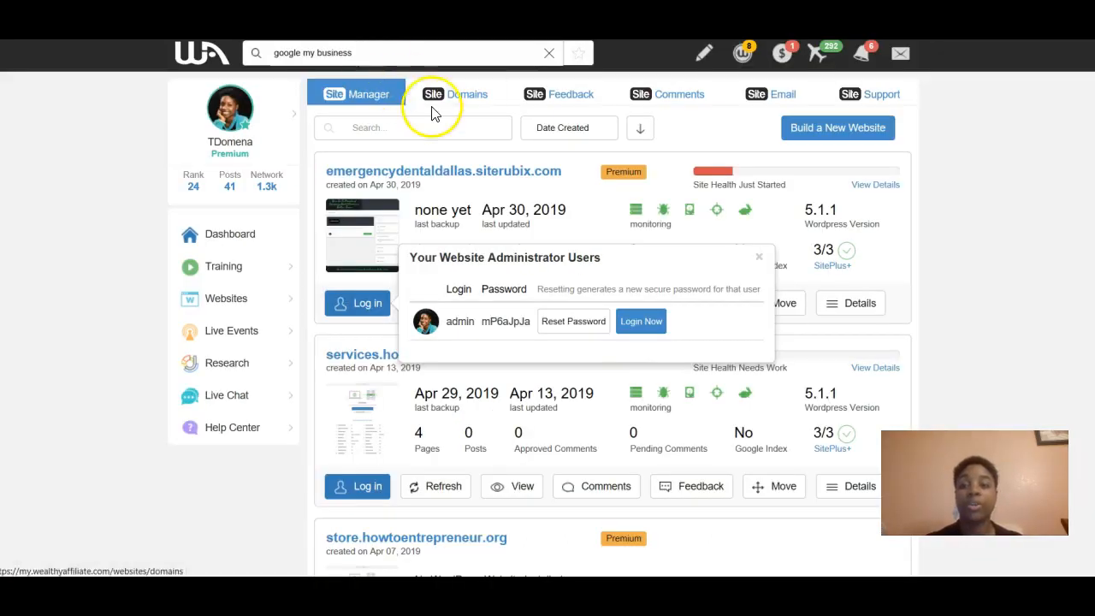
Switch to Wealthy Affiliate and search for facebook ads in place of the google my business query.
{"action": "left_click_drag", "start_coordinate": [377, 53], "coordinate": [228, 53]}
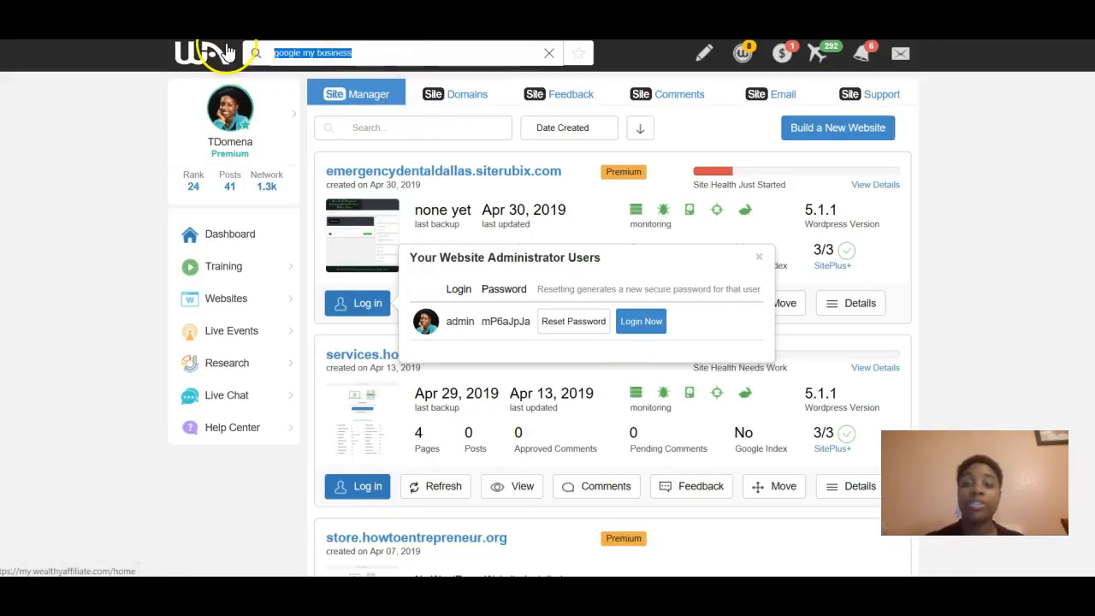
{"action": "key", "text": "BackSpace"}
{"action": "type", "text": "facebook"}
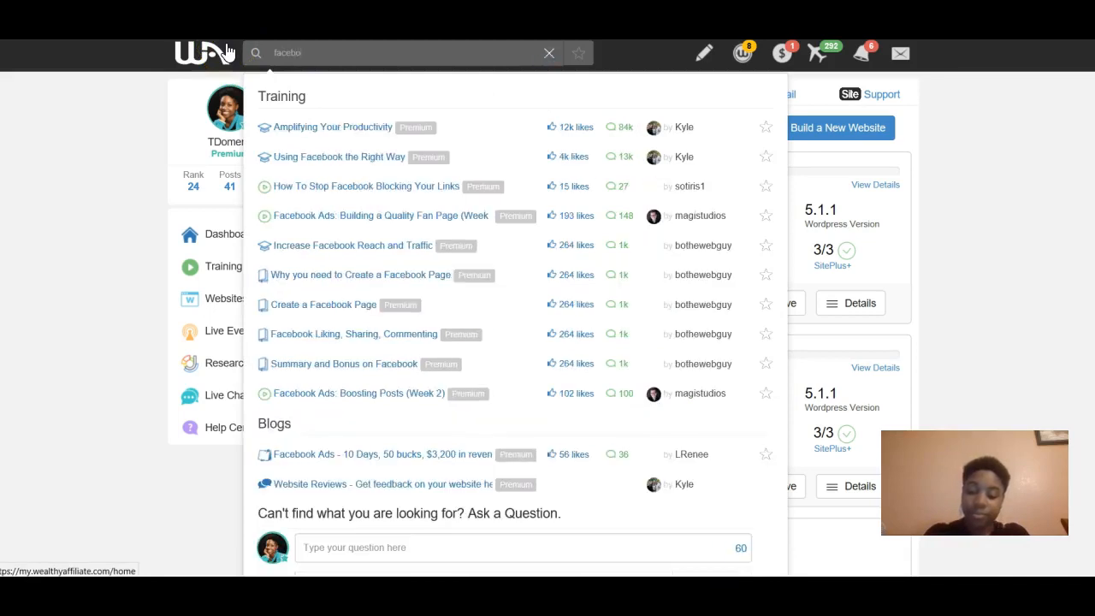
{"action": "type", "text": " ads"}
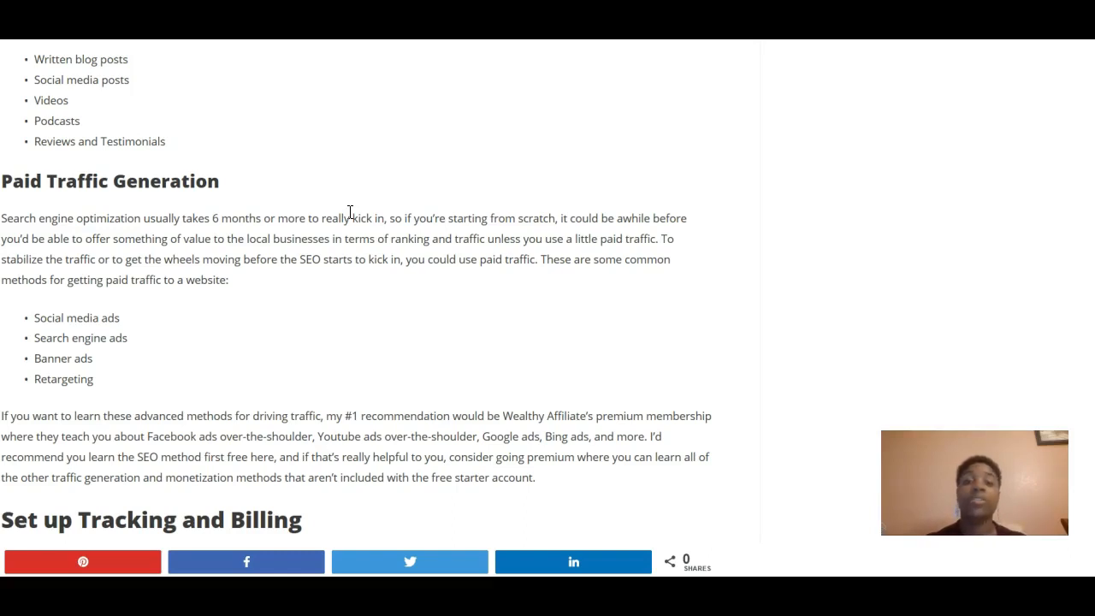
Switch to the article and read from Paid Traffic Generation through Set up Tracking and Billing and its list of tracking methods.
{"action": "scroll", "coordinate": [350, 212], "scroll_direction": "down", "scroll_amount": 1}
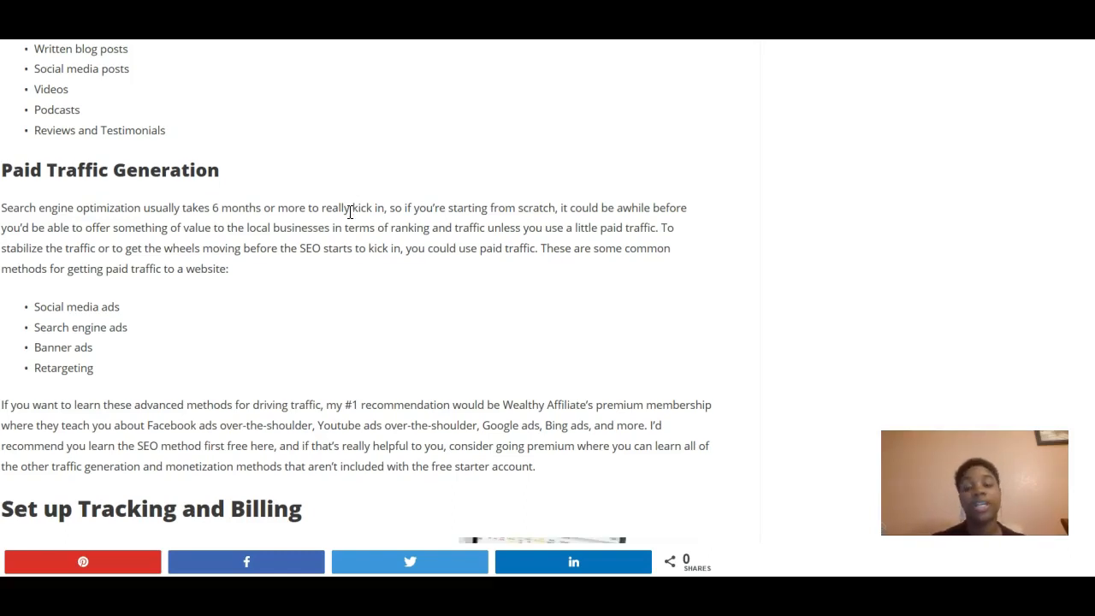
{"action": "scroll", "coordinate": [354, 223], "scroll_direction": "down", "scroll_amount": 5}
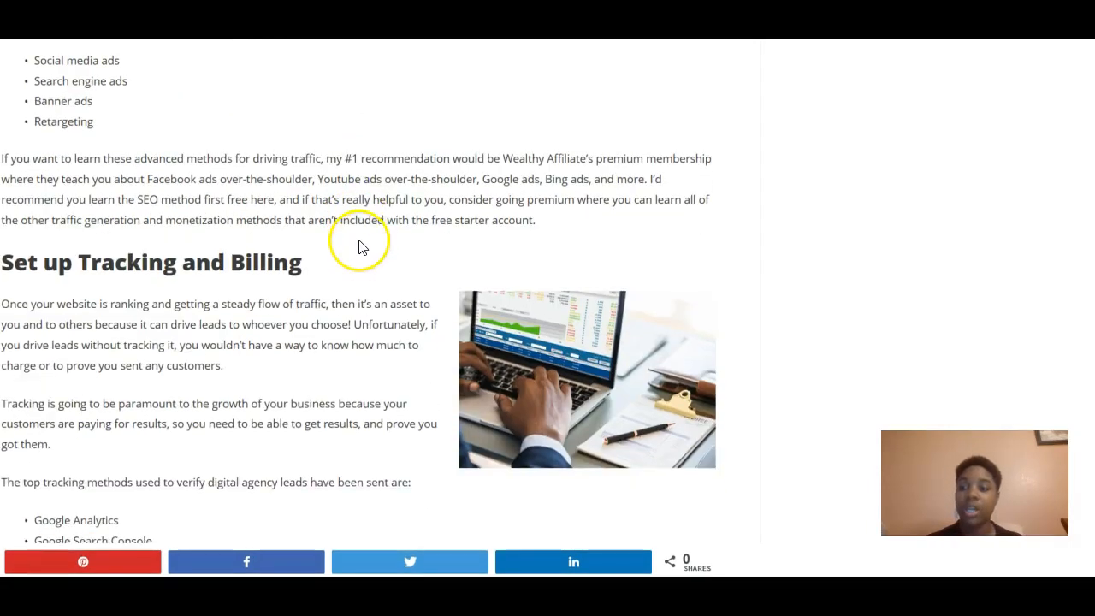
{"action": "scroll", "coordinate": [359, 246], "scroll_direction": "down", "scroll_amount": 1}
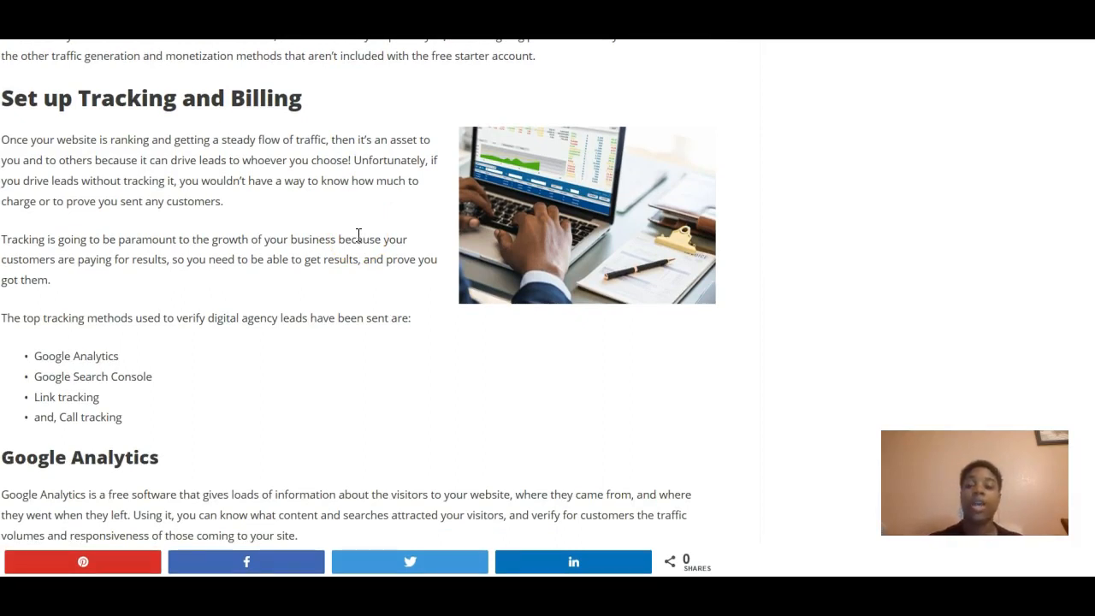
{"action": "scroll", "coordinate": [358, 236], "scroll_direction": "up", "scroll_amount": 1}
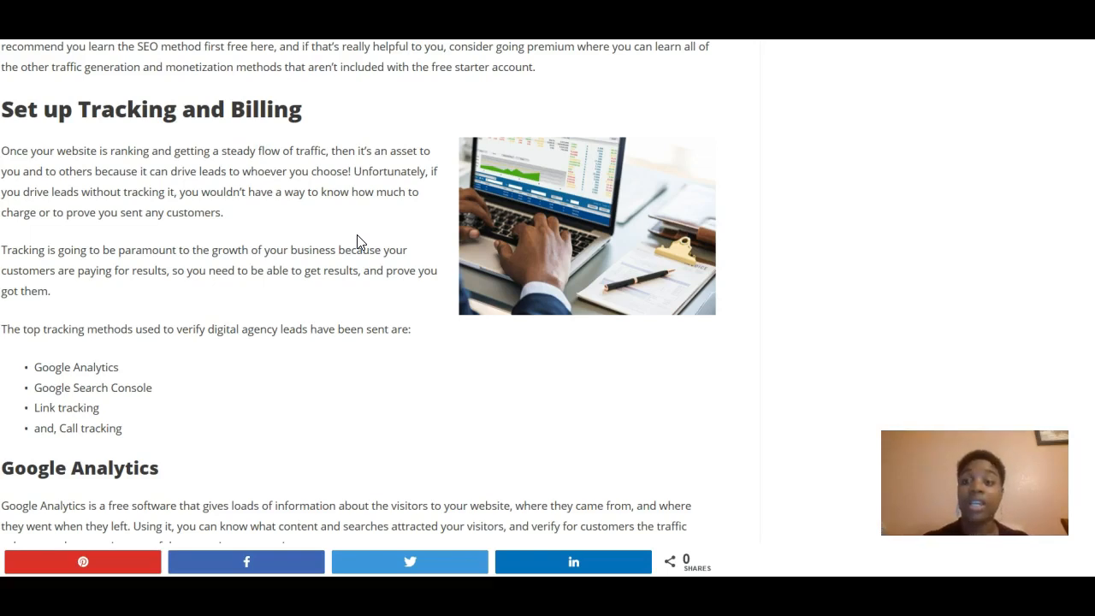
{"action": "scroll", "coordinate": [360, 243], "scroll_direction": "down", "scroll_amount": 1}
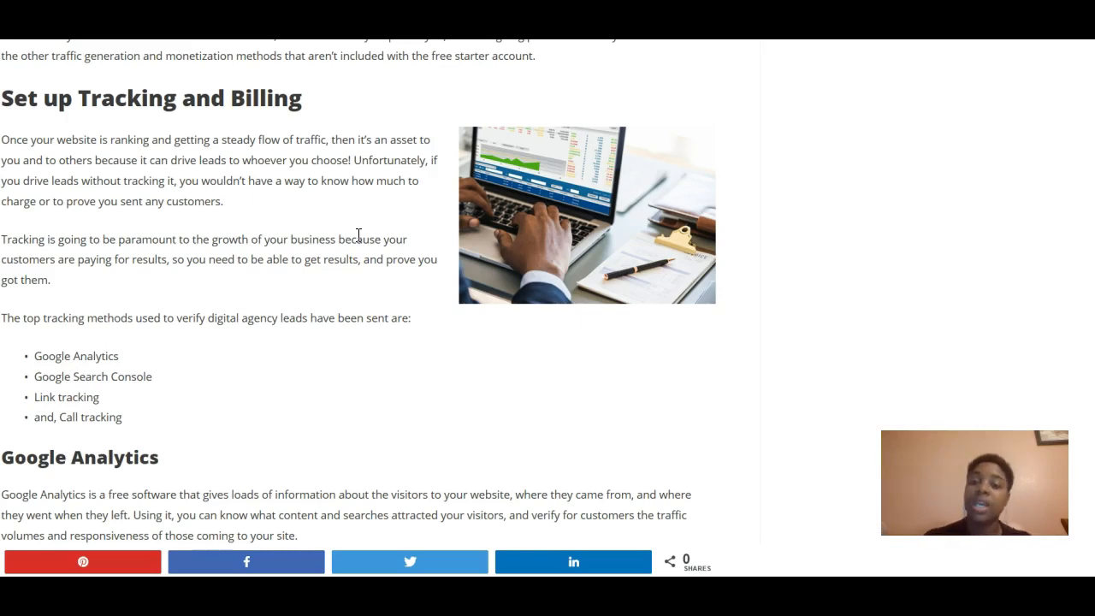
{"action": "scroll", "coordinate": [359, 234], "scroll_direction": "up", "scroll_amount": 1}
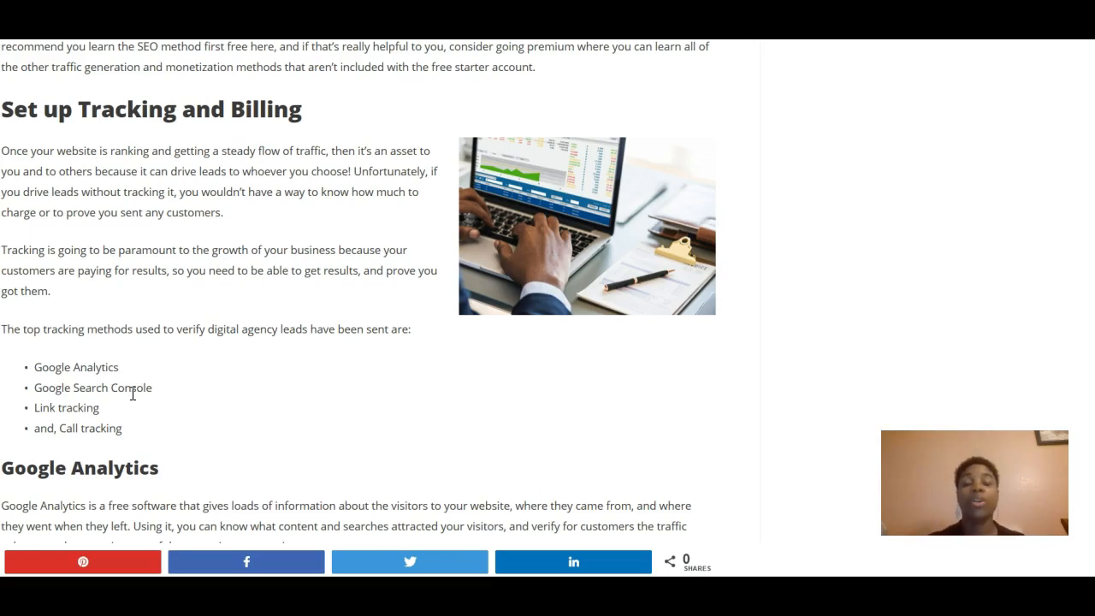
{"action": "left_click", "coordinate": [153, 325]}
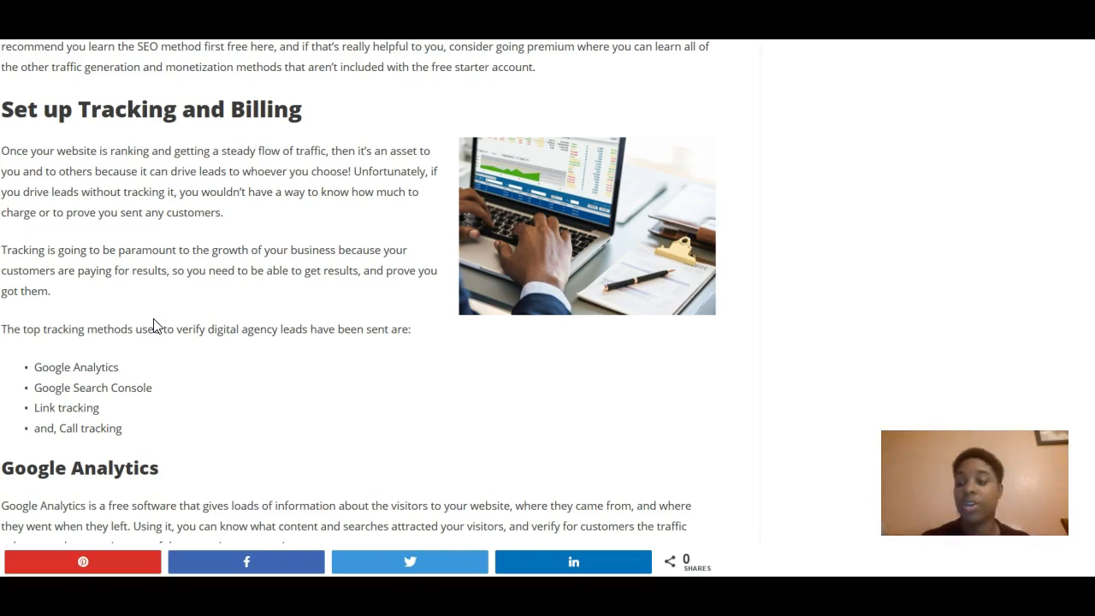
{"action": "scroll", "coordinate": [155, 325], "scroll_direction": "down", "scroll_amount": 1}
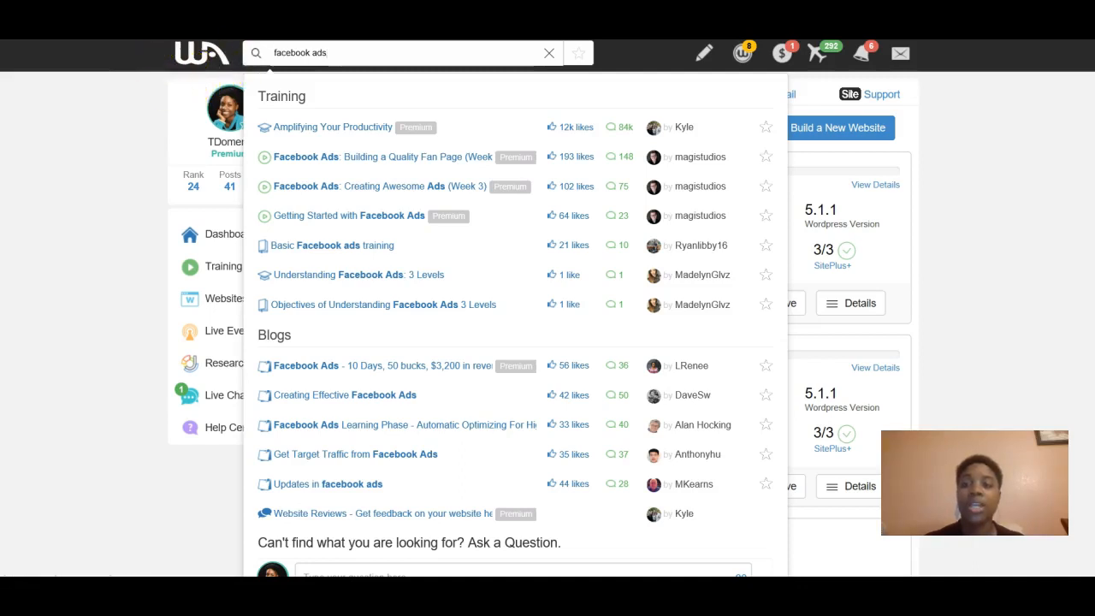
Clear the facebook ads query in Wealthy Affiliate's search and return to the article's list of tracking methods.
{"action": "left_click_drag", "start_coordinate": [334, 52], "coordinate": [274, 53]}
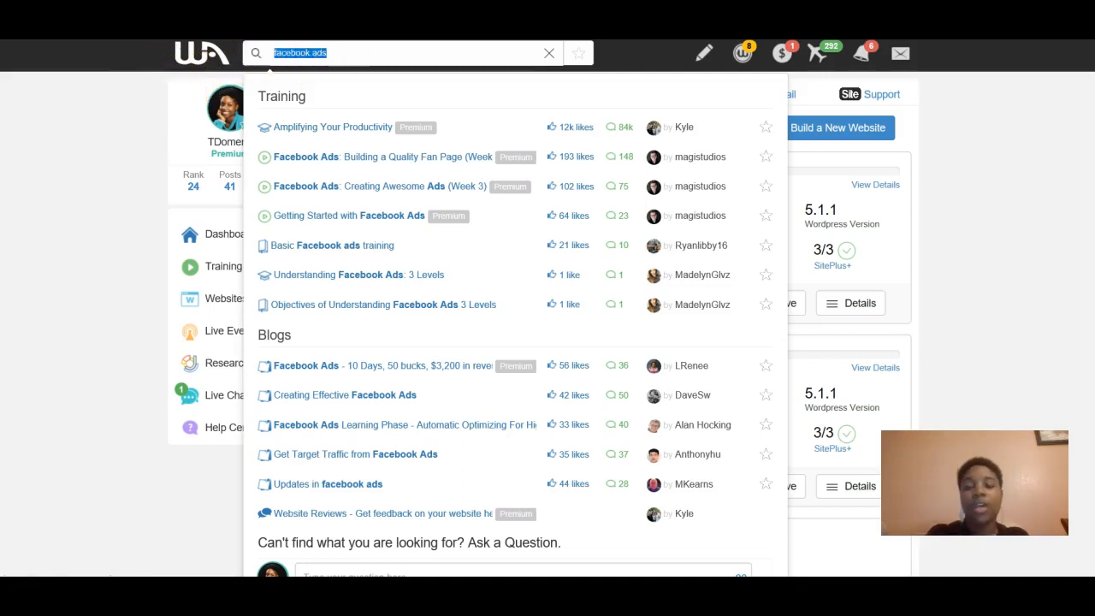
{"action": "key", "text": "BackSpace"}
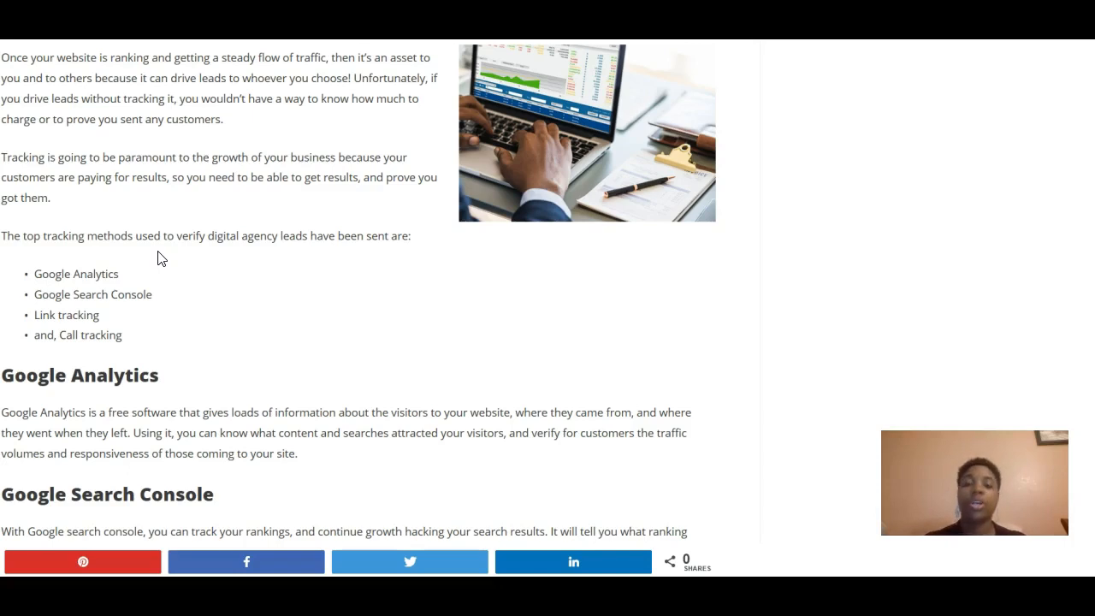
{"action": "scroll", "coordinate": [158, 257], "scroll_direction": "up", "scroll_amount": 1}
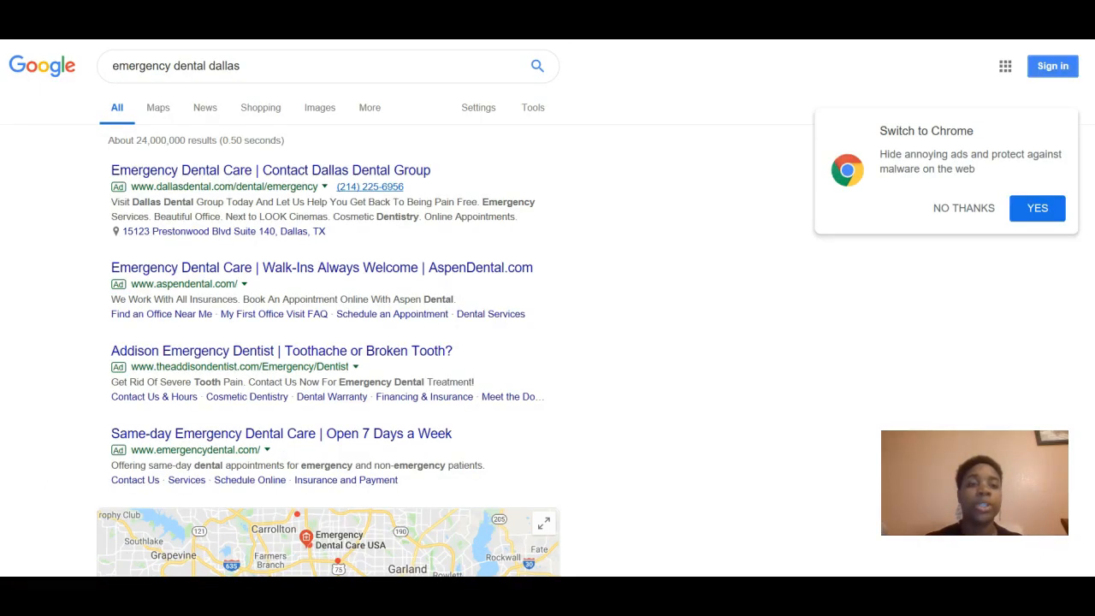
Switch to the browser page with the dental search results, search the web for call rail and open the CallRail.com Call Tracking result.
{"action": "key", "text": "ctrl+l"}
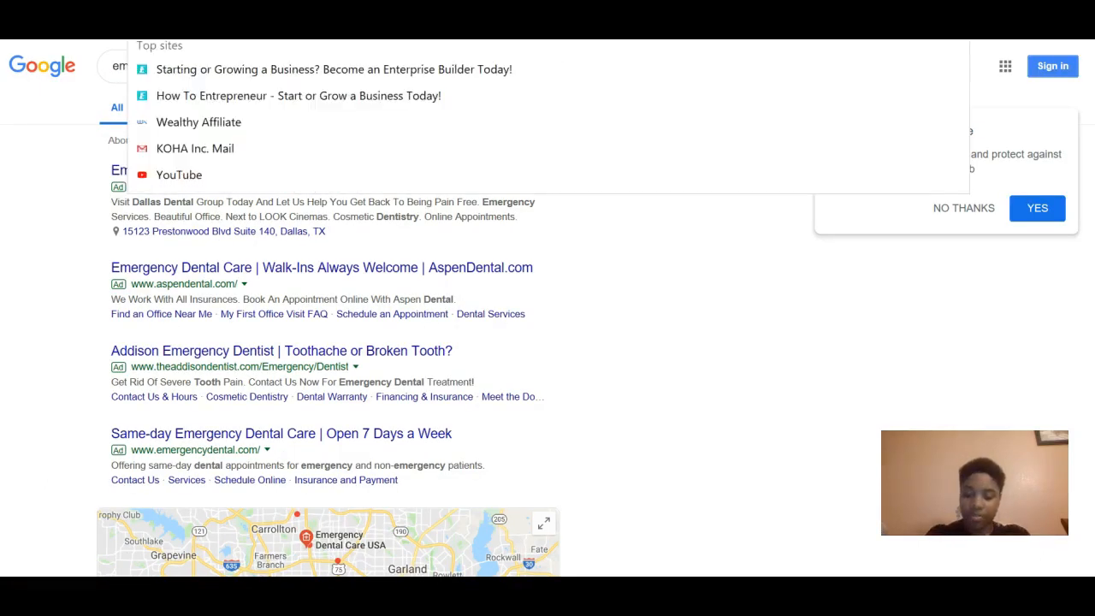
{"action": "type", "text": "call rail"}
{"action": "key", "text": "Return"}
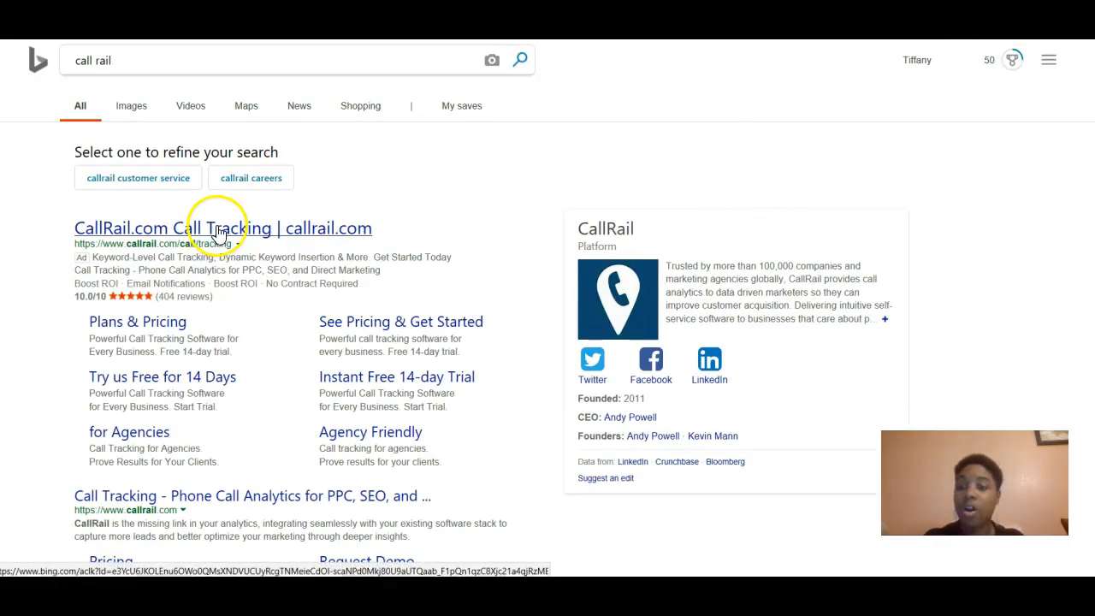
{"action": "left_click", "coordinate": [277, 226]}
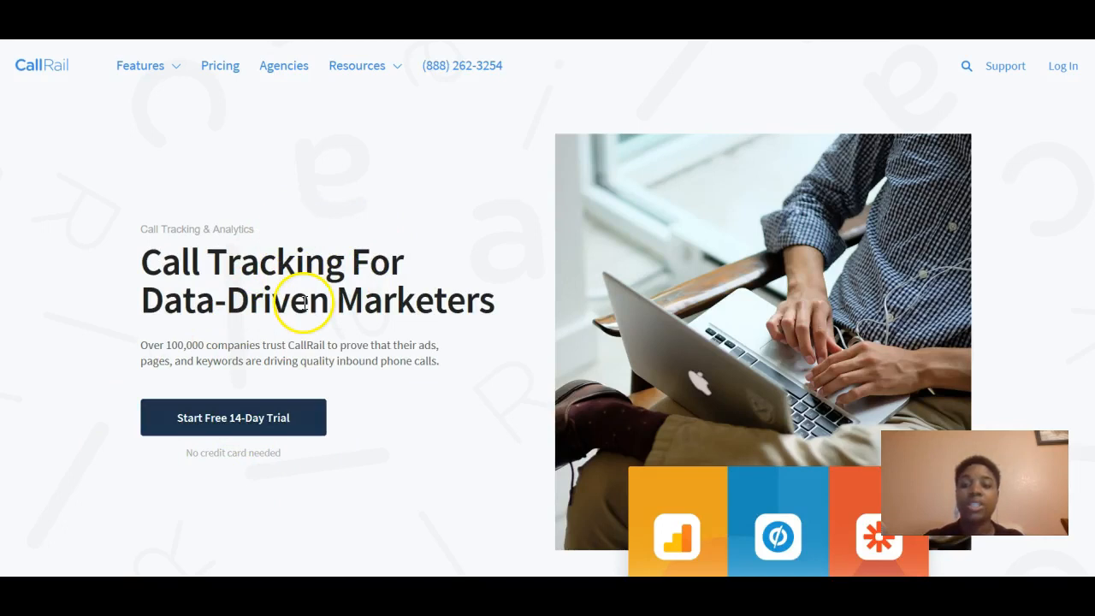
Look through CallRail's homepage for its call tracking, number setup, call recording, keyword spotting and integration features.
{"action": "scroll", "coordinate": [305, 301], "scroll_direction": "down", "scroll_amount": 2}
{"action": "scroll", "coordinate": [305, 303], "scroll_direction": "down", "scroll_amount": 4}
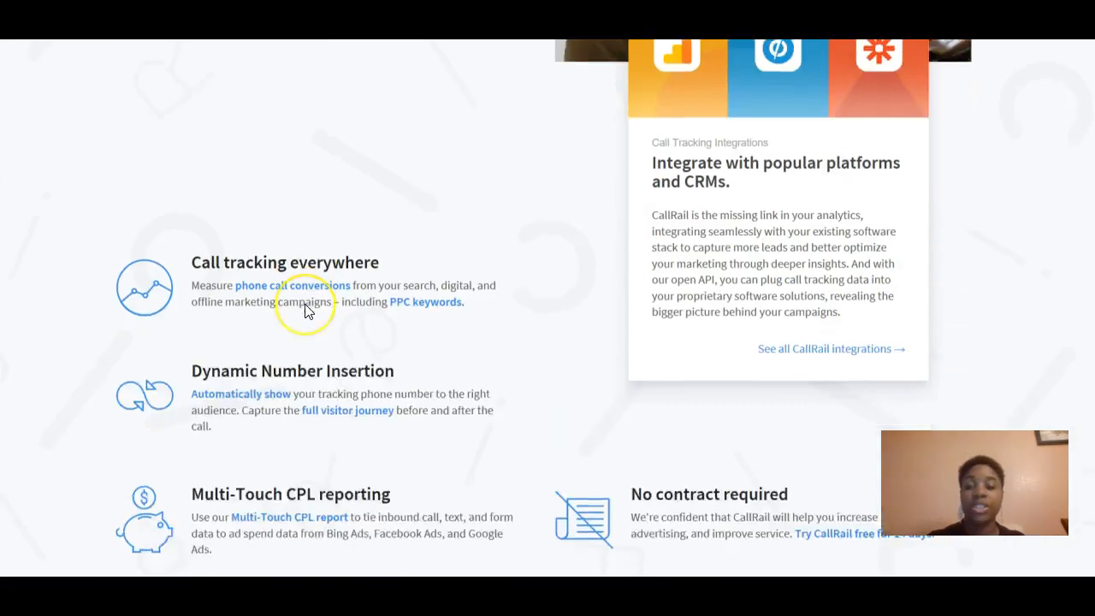
{"action": "scroll", "coordinate": [306, 304], "scroll_direction": "down", "scroll_amount": 3}
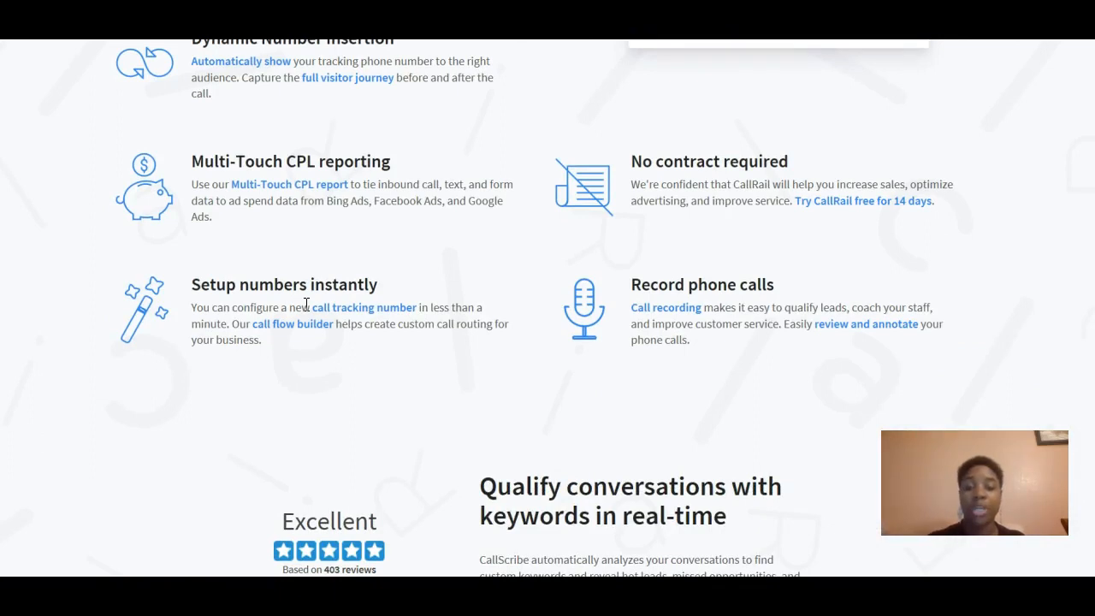
{"action": "scroll", "coordinate": [306, 304], "scroll_direction": "down", "scroll_amount": 2}
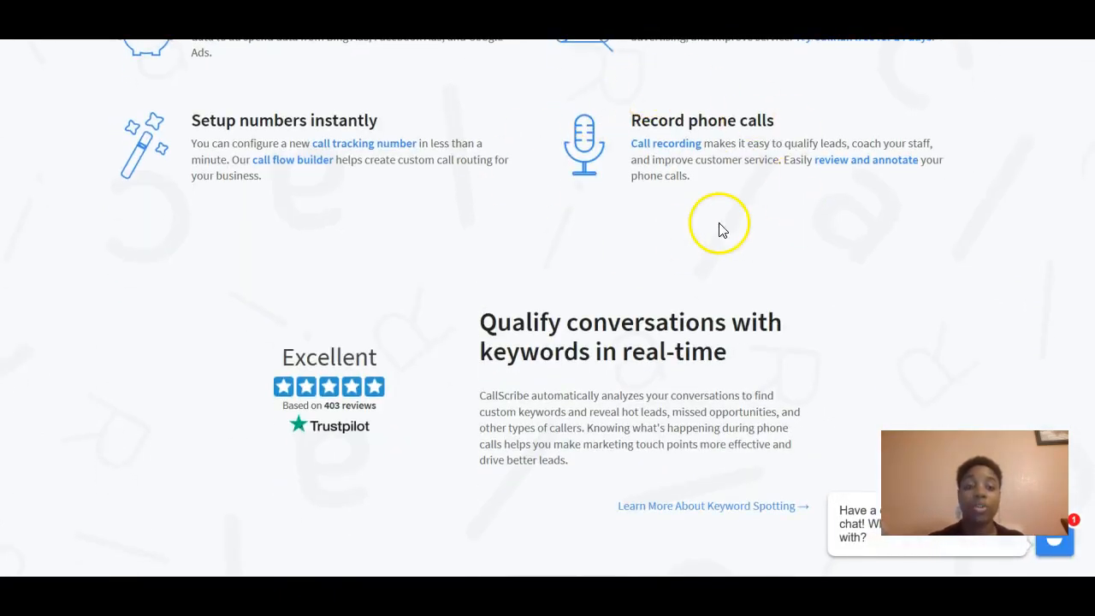
{"action": "scroll", "coordinate": [695, 227], "scroll_direction": "down", "scroll_amount": 4}
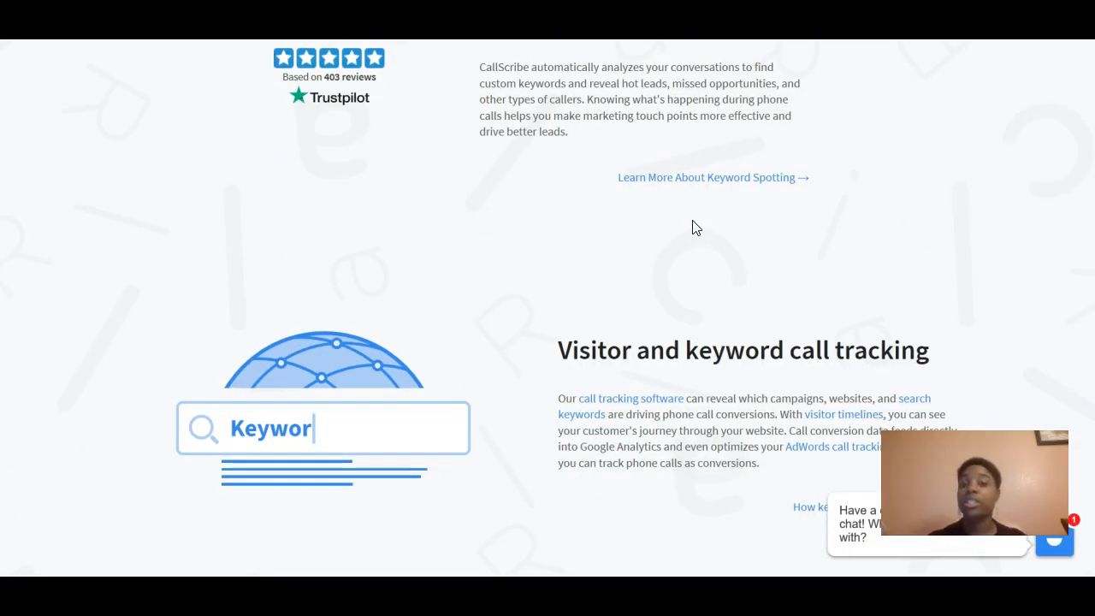
{"action": "scroll", "coordinate": [689, 228], "scroll_direction": "up", "scroll_amount": 9}
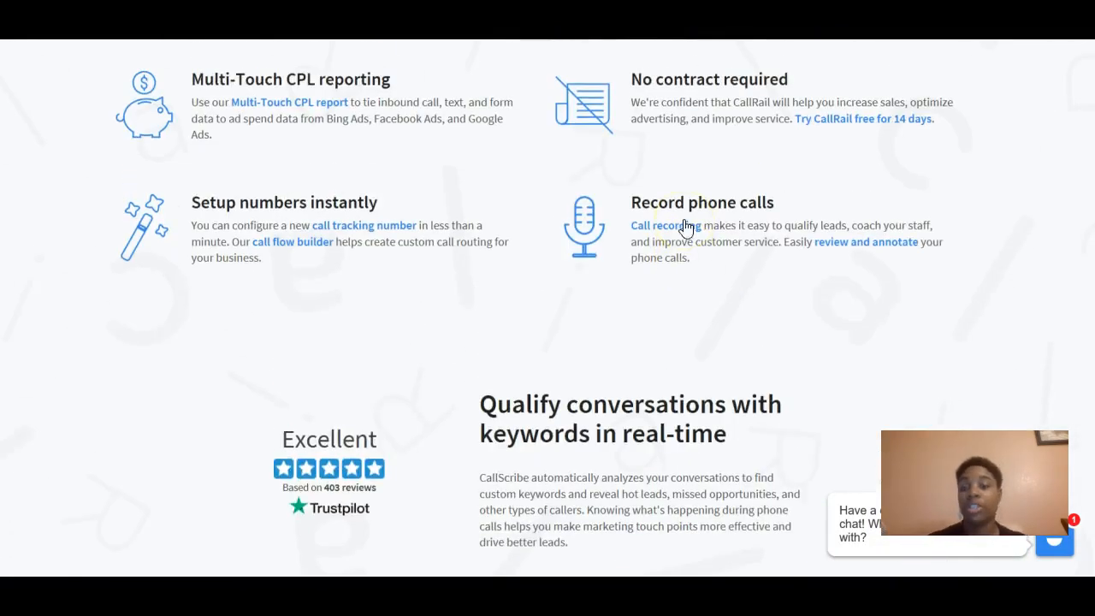
{"action": "scroll", "coordinate": [685, 227], "scroll_direction": "up", "scroll_amount": 4}
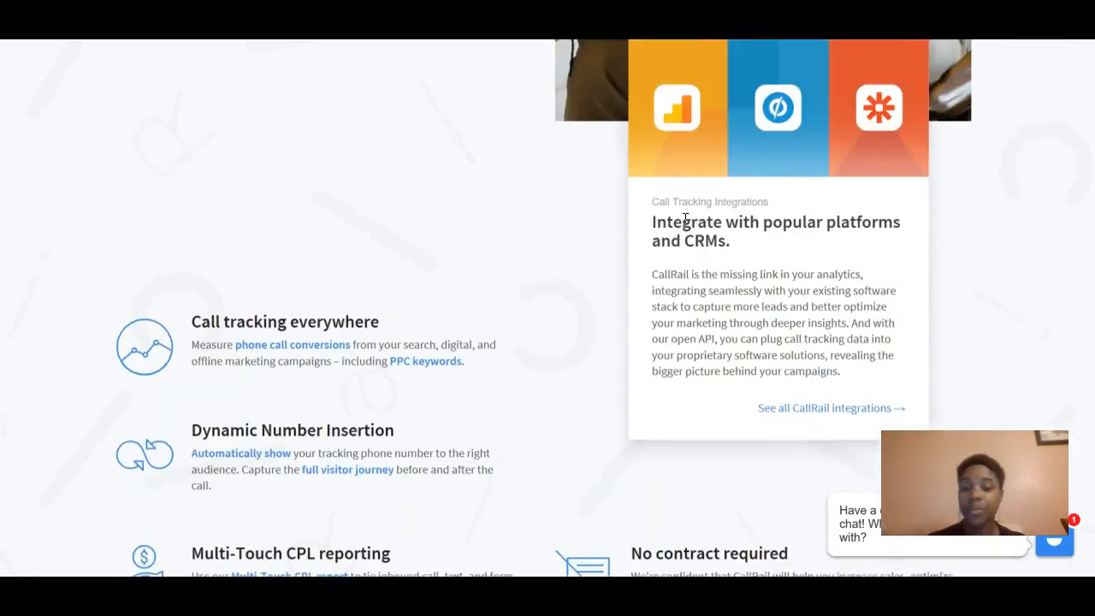
Finish viewing CallRail's feature list, return to the article and read its Google Analytics, Google Search Console, and Call Tracking and Link Tracking sections.
{"action": "scroll", "coordinate": [685, 220], "scroll_direction": "down", "scroll_amount": 6}
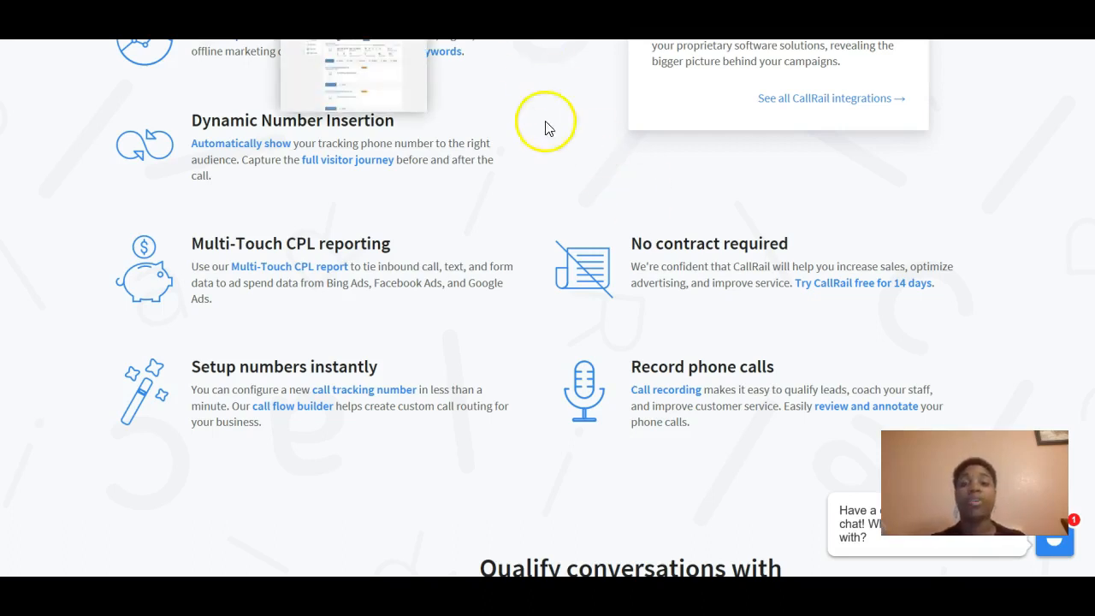
{"action": "left_click", "coordinate": [257, 19]}
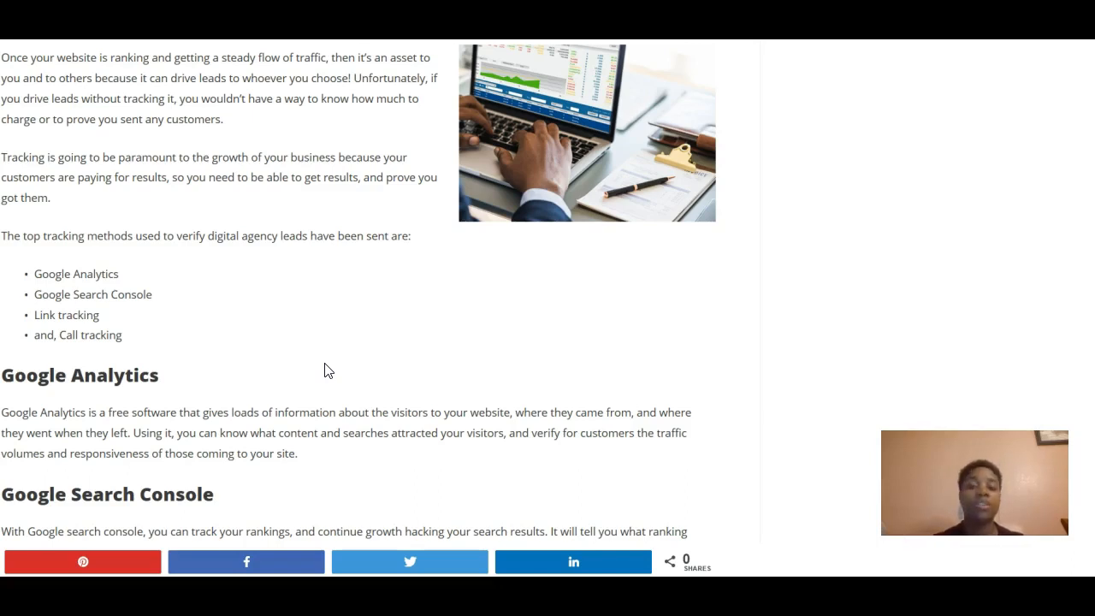
{"action": "scroll", "coordinate": [326, 370], "scroll_direction": "up", "scroll_amount": 1}
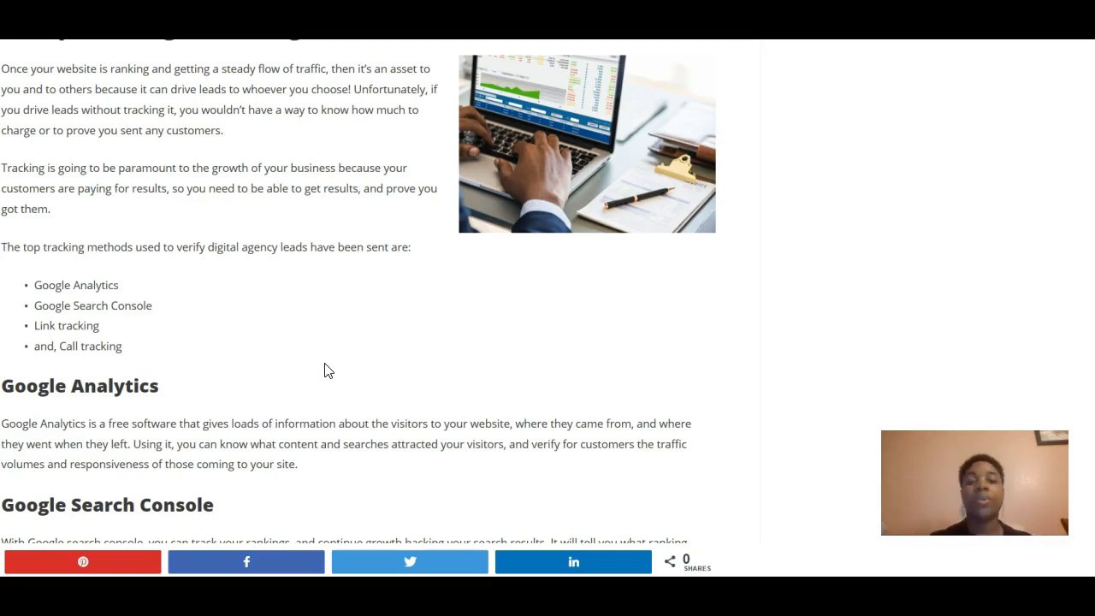
{"action": "scroll", "coordinate": [327, 370], "scroll_direction": "down", "scroll_amount": 5}
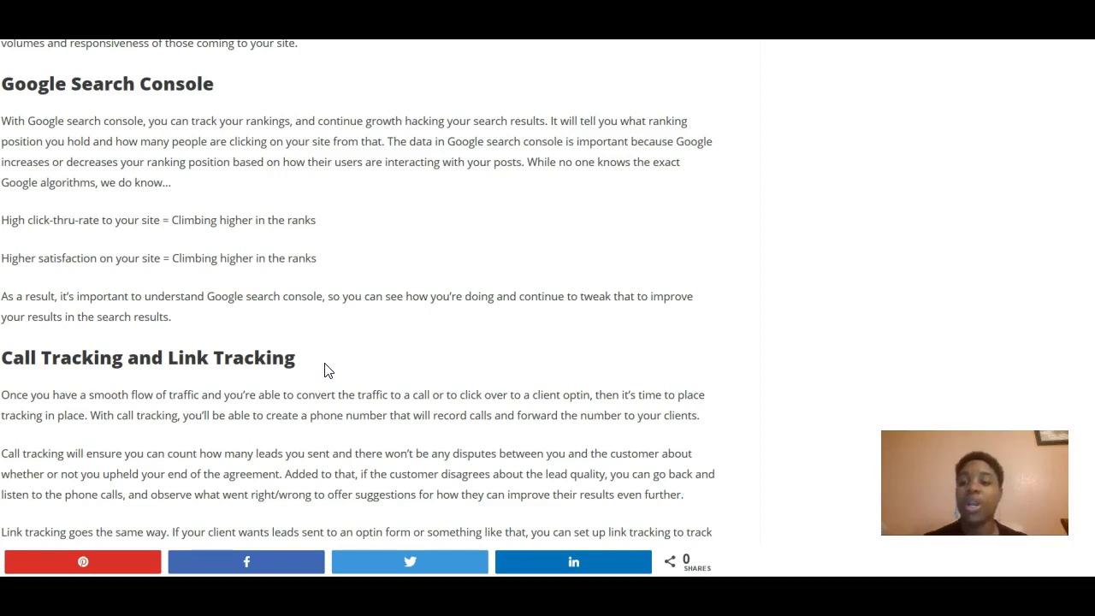
{"action": "scroll", "coordinate": [324, 370], "scroll_direction": "down", "scroll_amount": 3}
{"action": "scroll", "coordinate": [326, 370], "scroll_direction": "down", "scroll_amount": 2}
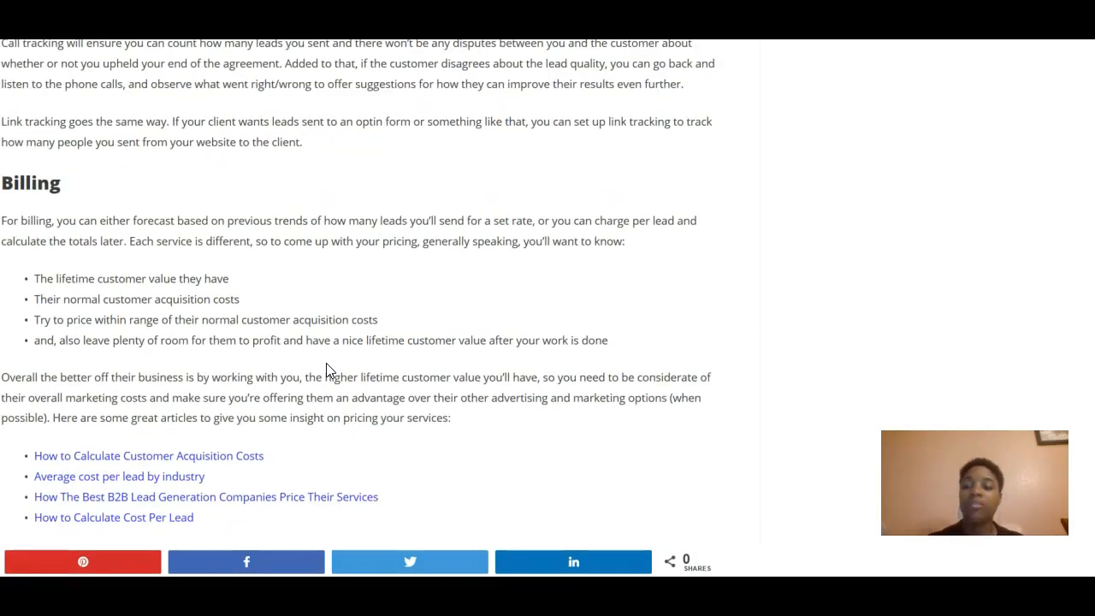
{"action": "scroll", "coordinate": [326, 370], "scroll_direction": "up", "scroll_amount": 4}
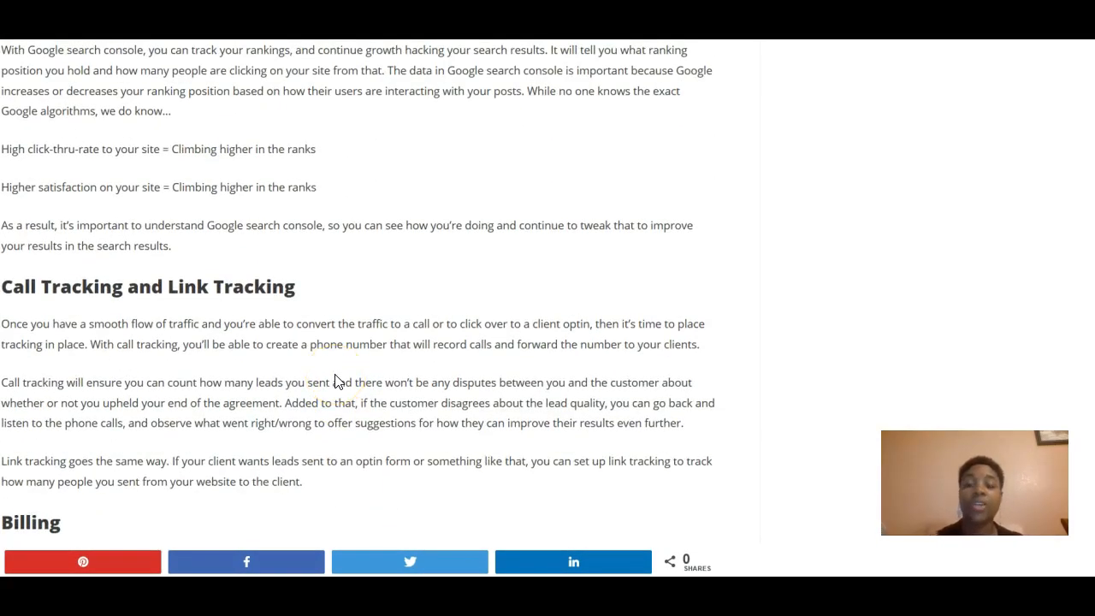
{"action": "scroll", "coordinate": [334, 381], "scroll_direction": "up", "scroll_amount": 3}
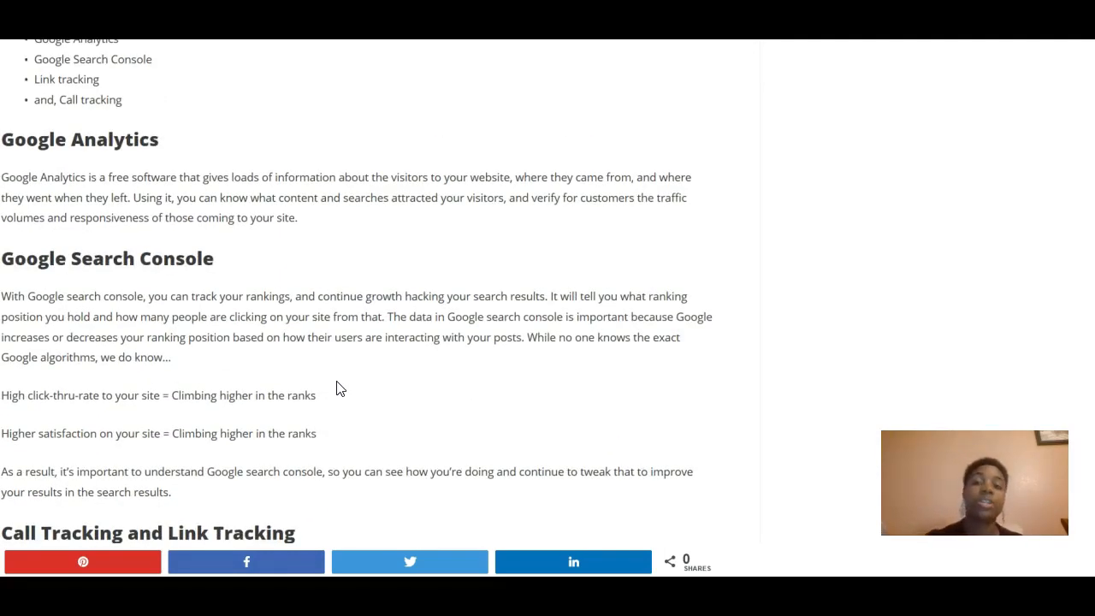
Read the article's Billing section, covering pricing considerations, the cost-per-lead article links and the Freshbooks and Quickbooks invoicing advice.
{"action": "scroll", "coordinate": [338, 389], "scroll_direction": "down", "scroll_amount": 9}
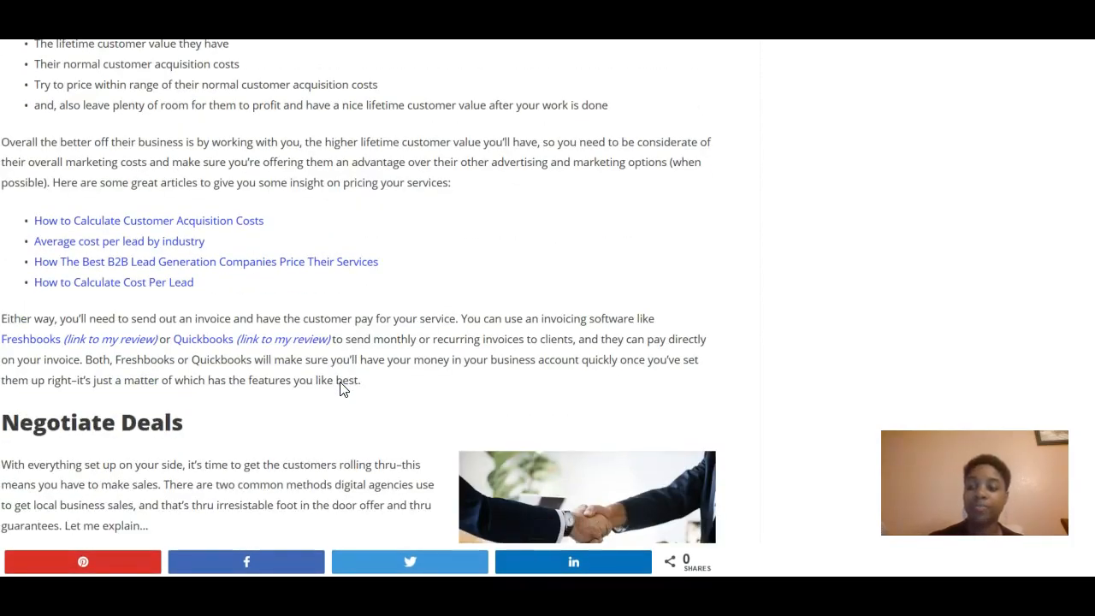
{"action": "scroll", "coordinate": [344, 390], "scroll_direction": "down", "scroll_amount": 1}
{"action": "scroll", "coordinate": [341, 389], "scroll_direction": "up", "scroll_amount": 1}
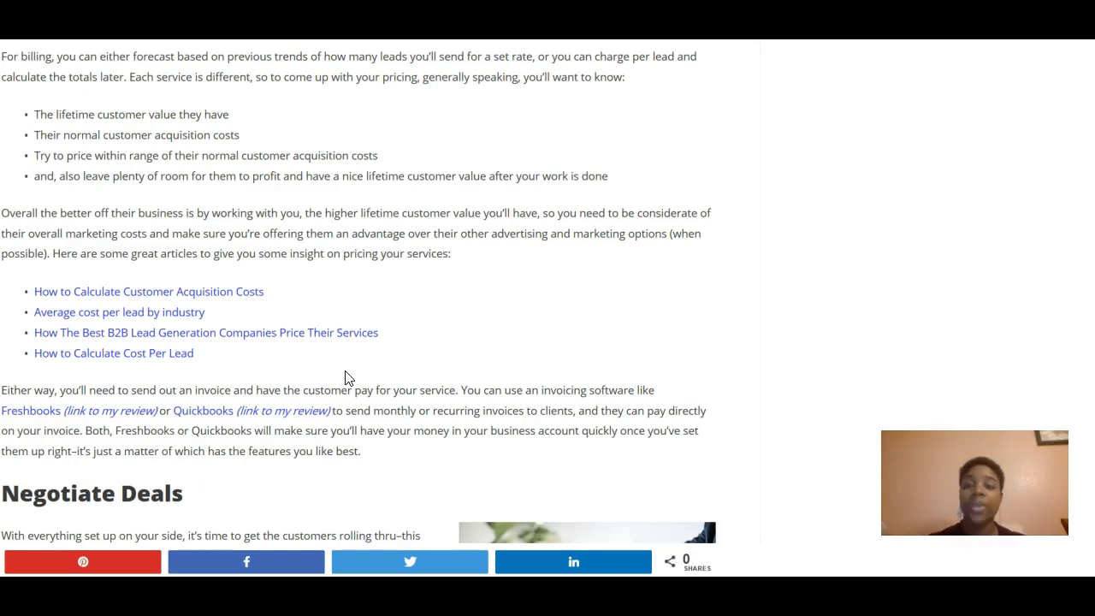
{"action": "scroll", "coordinate": [347, 378], "scroll_direction": "up", "scroll_amount": 1}
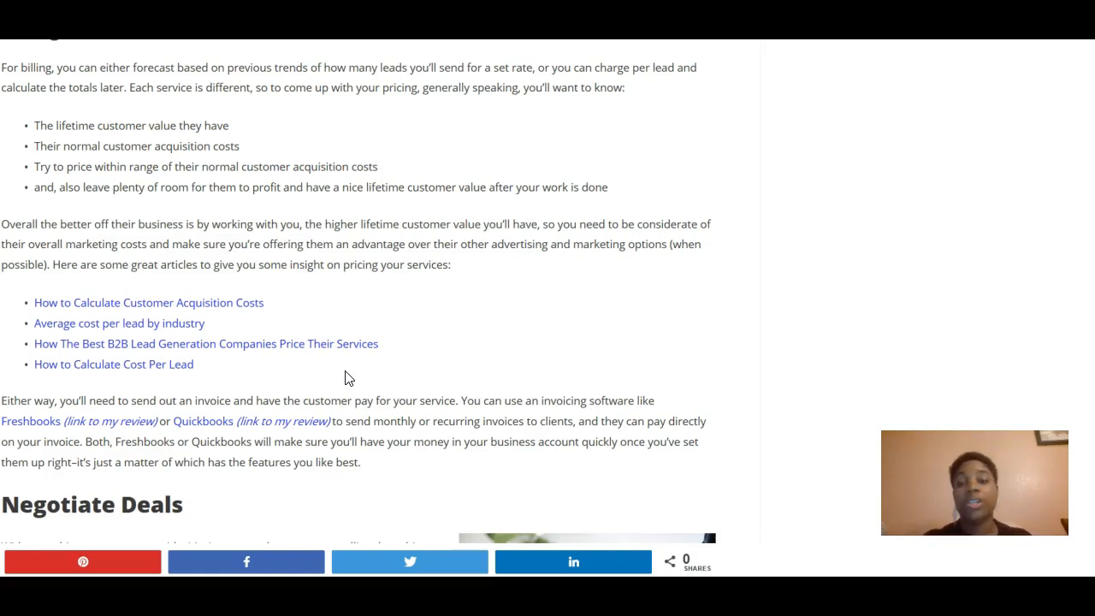
{"action": "scroll", "coordinate": [348, 378], "scroll_direction": "down", "scroll_amount": 1}
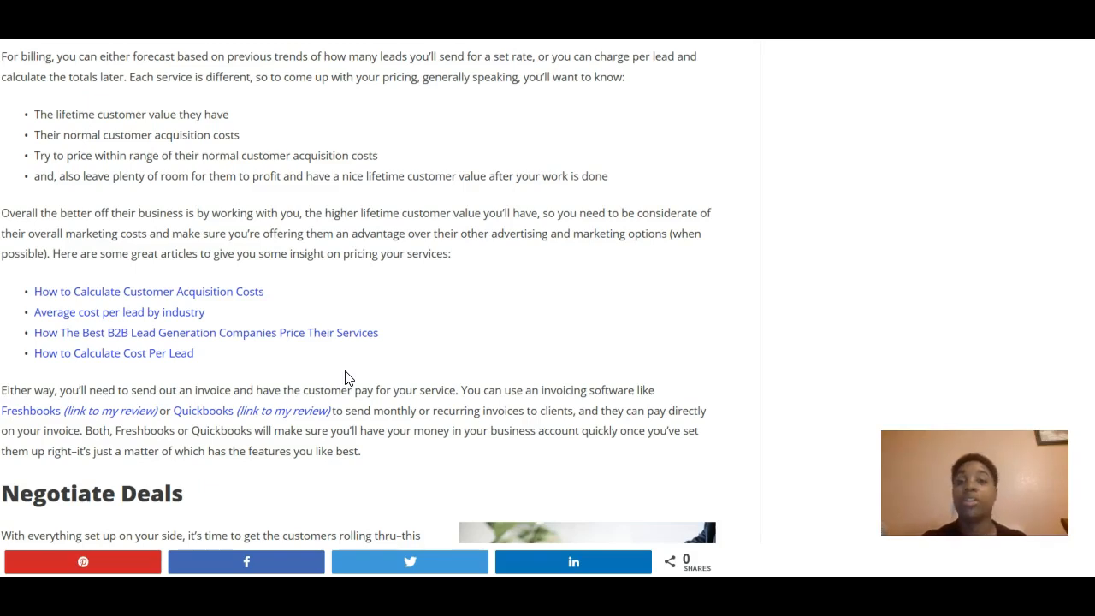
{"action": "scroll", "coordinate": [348, 378], "scroll_direction": "up", "scroll_amount": 1}
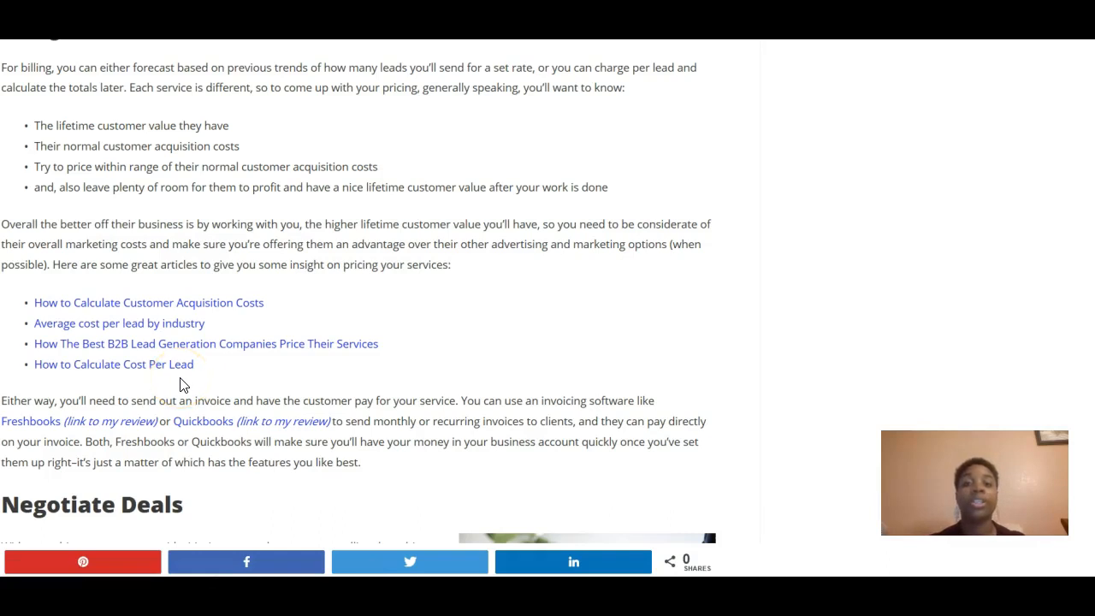
{"action": "scroll", "coordinate": [180, 385], "scroll_direction": "down", "scroll_amount": 1}
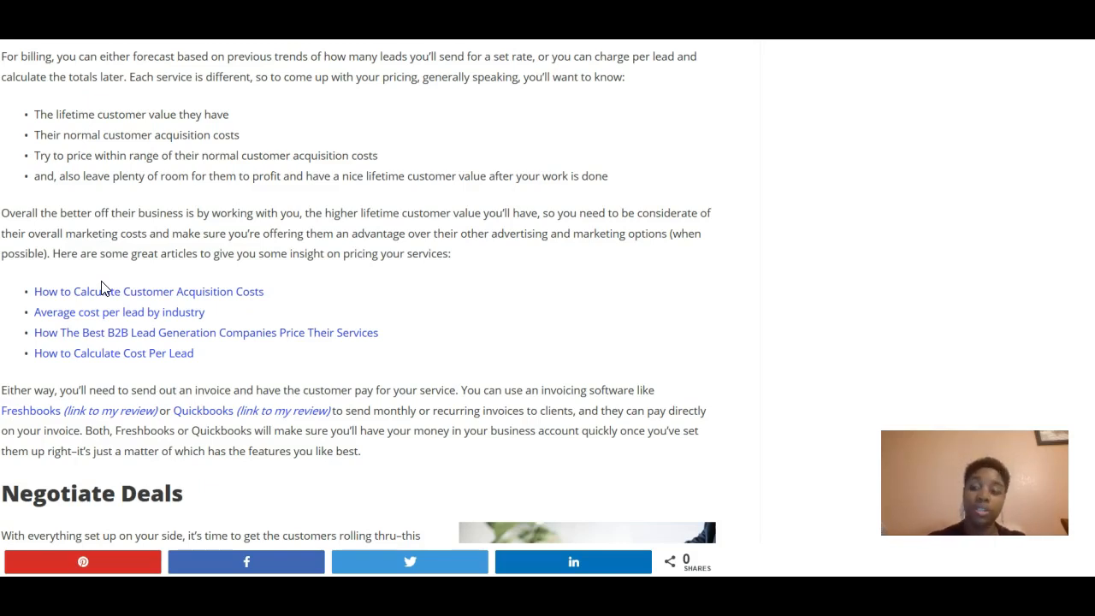
{"action": "scroll", "coordinate": [101, 287], "scroll_direction": "up", "scroll_amount": 1}
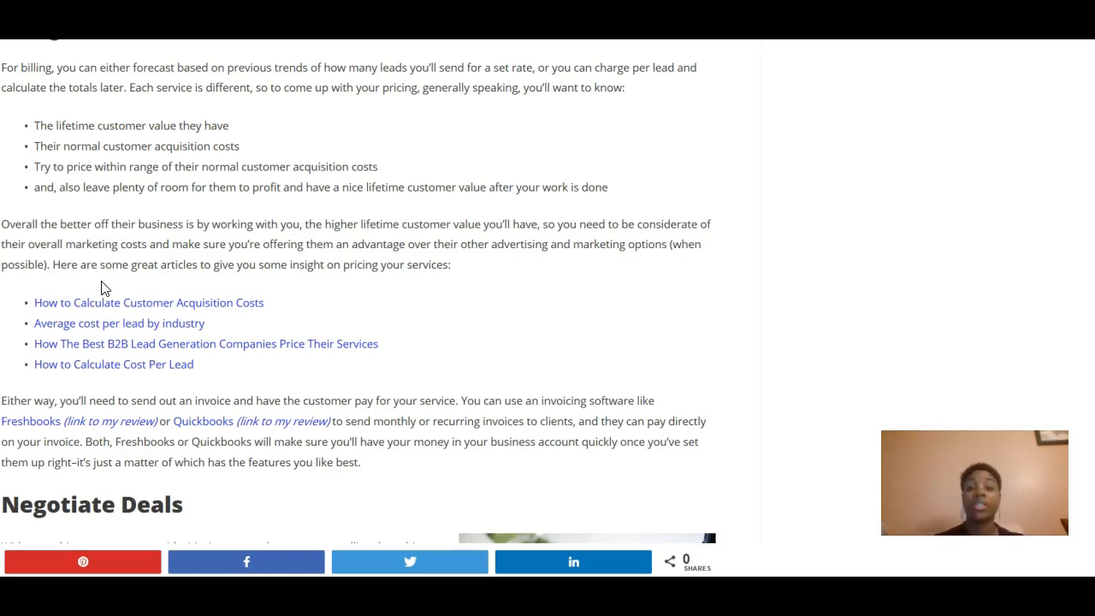
{"action": "scroll", "coordinate": [102, 288], "scroll_direction": "down", "scroll_amount": 1}
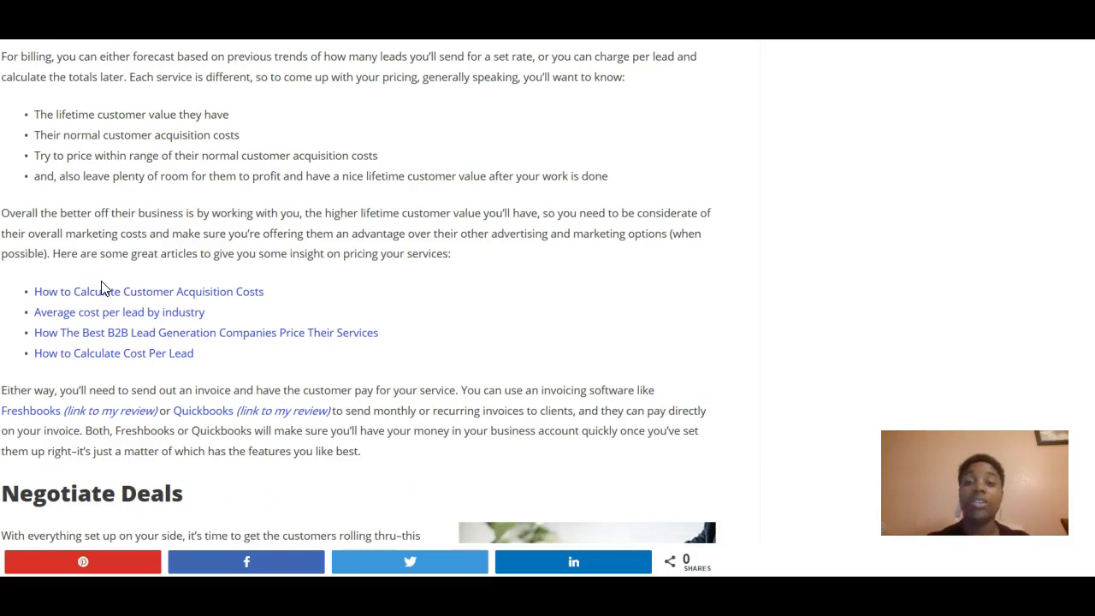
{"action": "scroll", "coordinate": [101, 289], "scroll_direction": "down", "scroll_amount": 2}
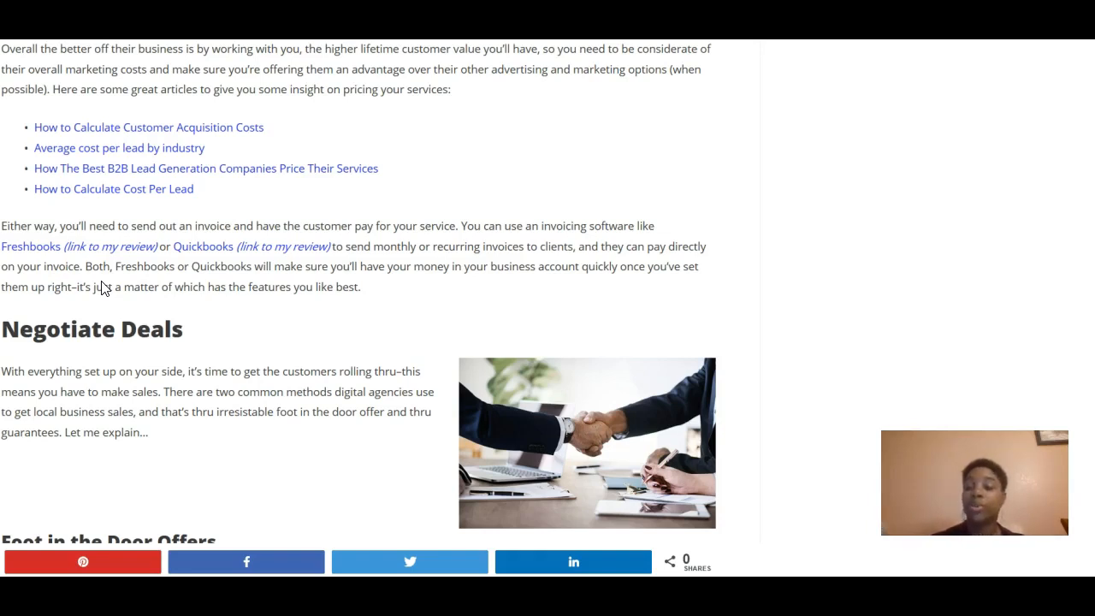
{"action": "scroll", "coordinate": [101, 288], "scroll_direction": "up", "scroll_amount": 1}
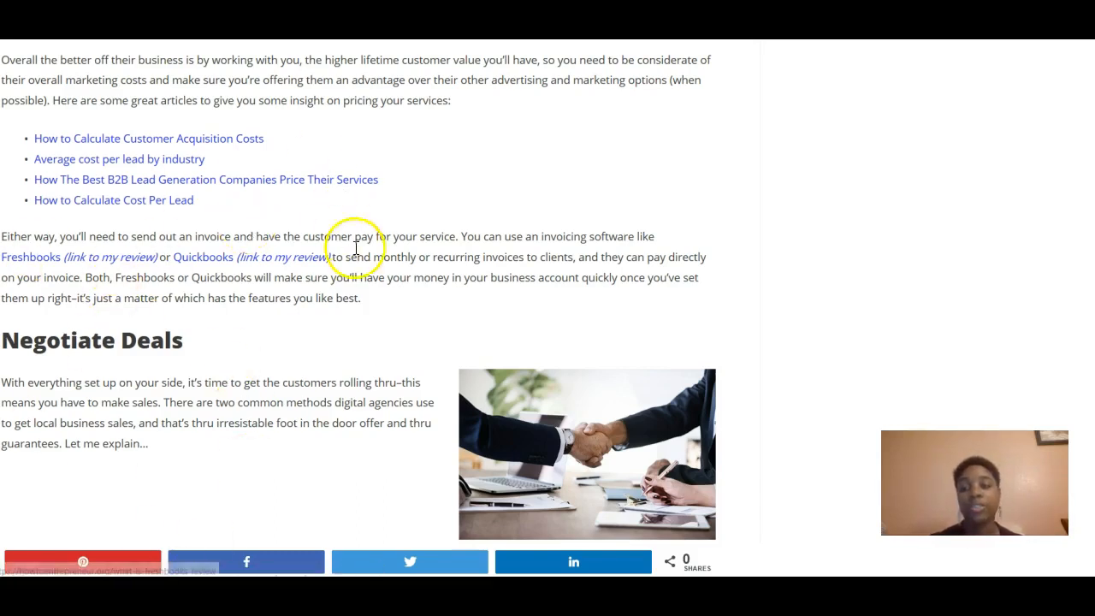
Read the article's Negotiate Deals section on Foot in the Door Offers and Guarantees, continuing to Follow-Thru.
{"action": "scroll", "coordinate": [342, 295], "scroll_direction": "down", "scroll_amount": 2}
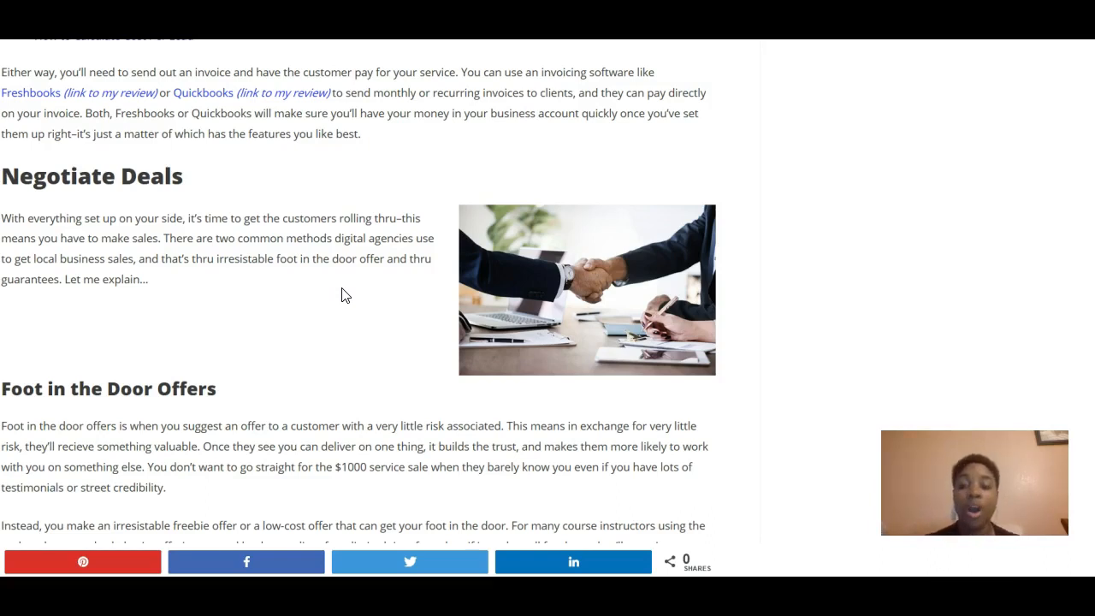
{"action": "scroll", "coordinate": [345, 295], "scroll_direction": "down", "scroll_amount": 1}
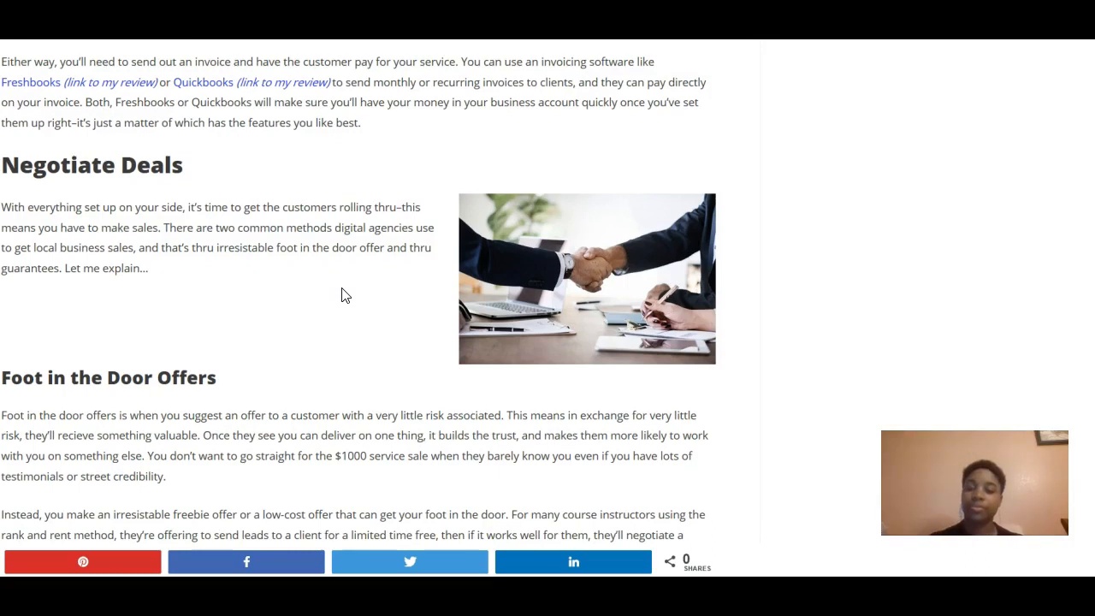
{"action": "scroll", "coordinate": [345, 295], "scroll_direction": "down", "scroll_amount": 3}
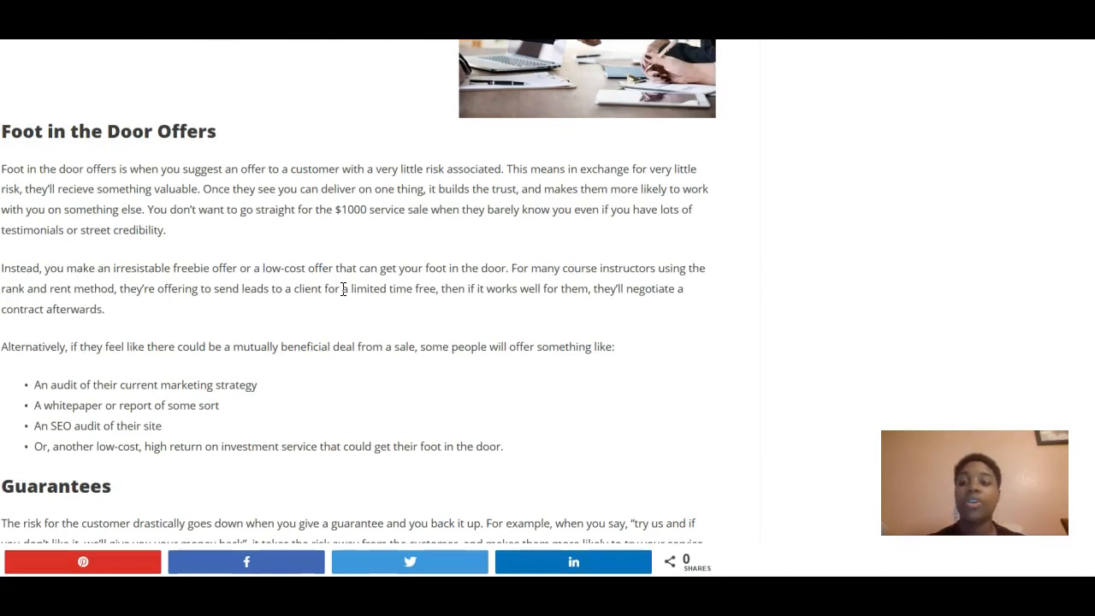
{"action": "scroll", "coordinate": [344, 289], "scroll_direction": "up", "scroll_amount": 1}
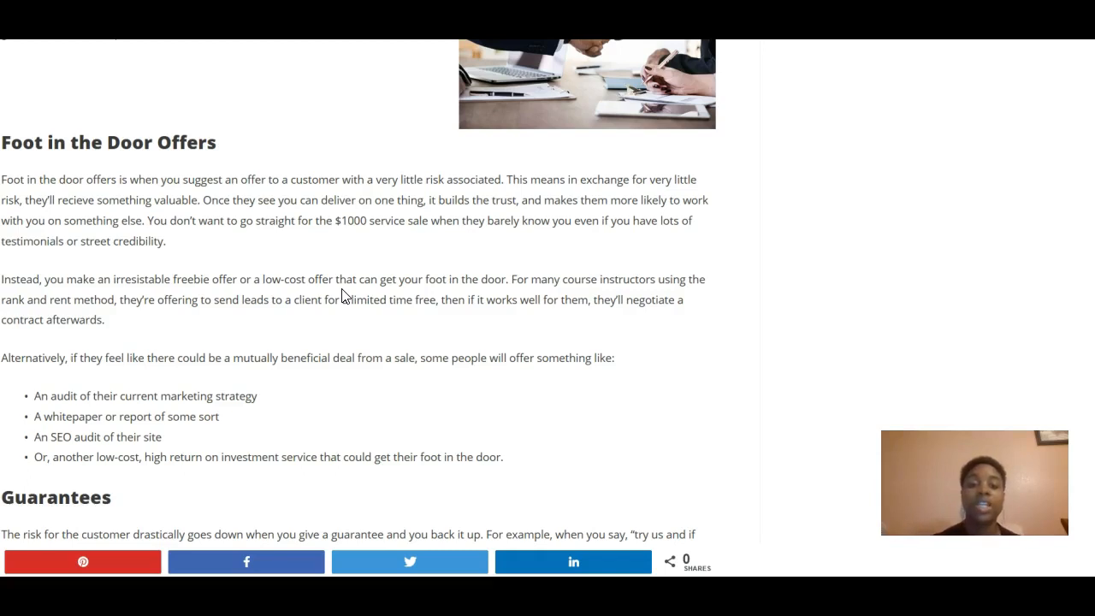
{"action": "scroll", "coordinate": [342, 296], "scroll_direction": "down", "scroll_amount": 1}
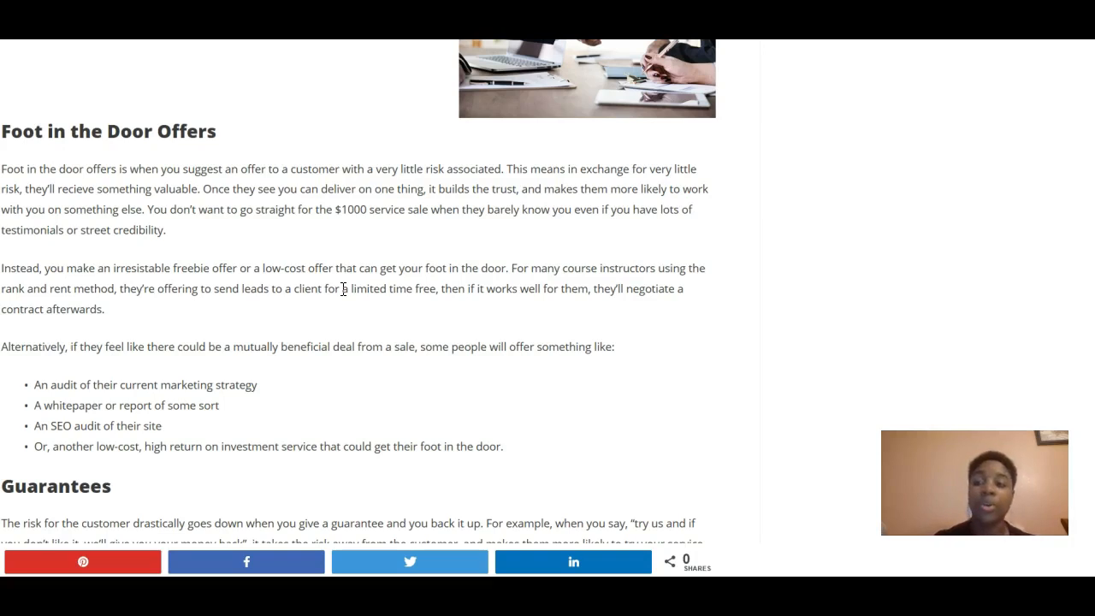
{"action": "scroll", "coordinate": [343, 289], "scroll_direction": "up", "scroll_amount": 1}
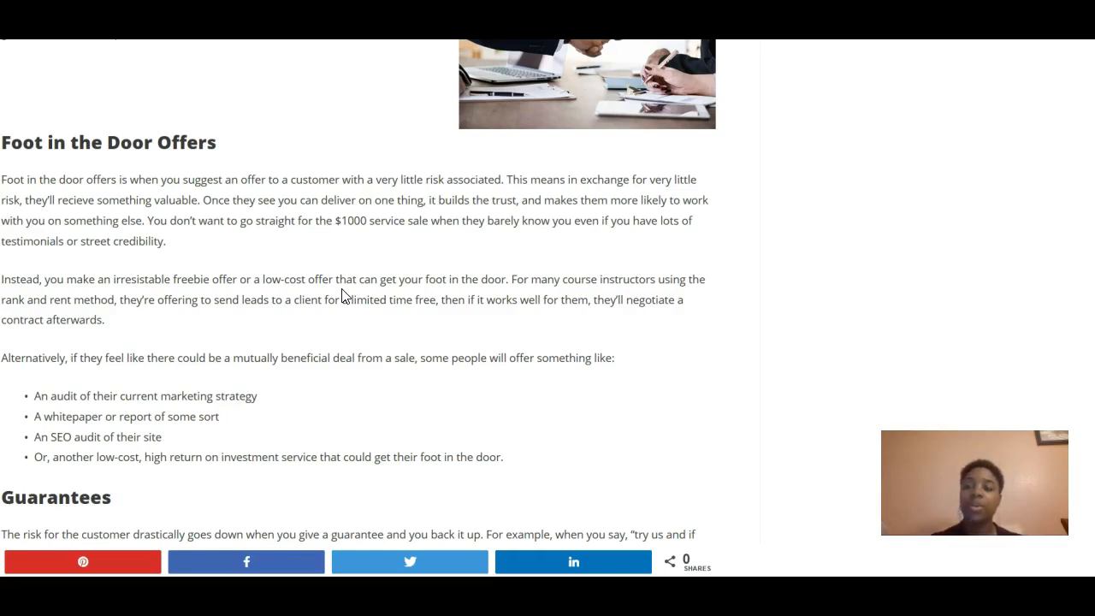
{"action": "scroll", "coordinate": [343, 293], "scroll_direction": "down", "scroll_amount": 1}
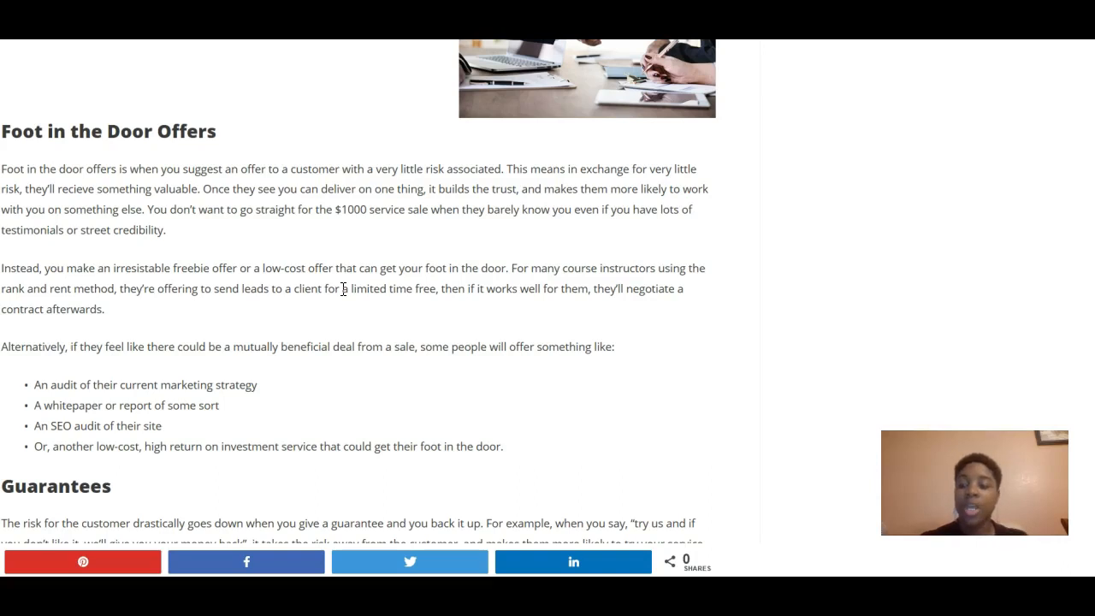
{"action": "scroll", "coordinate": [343, 289], "scroll_direction": "down", "scroll_amount": 4}
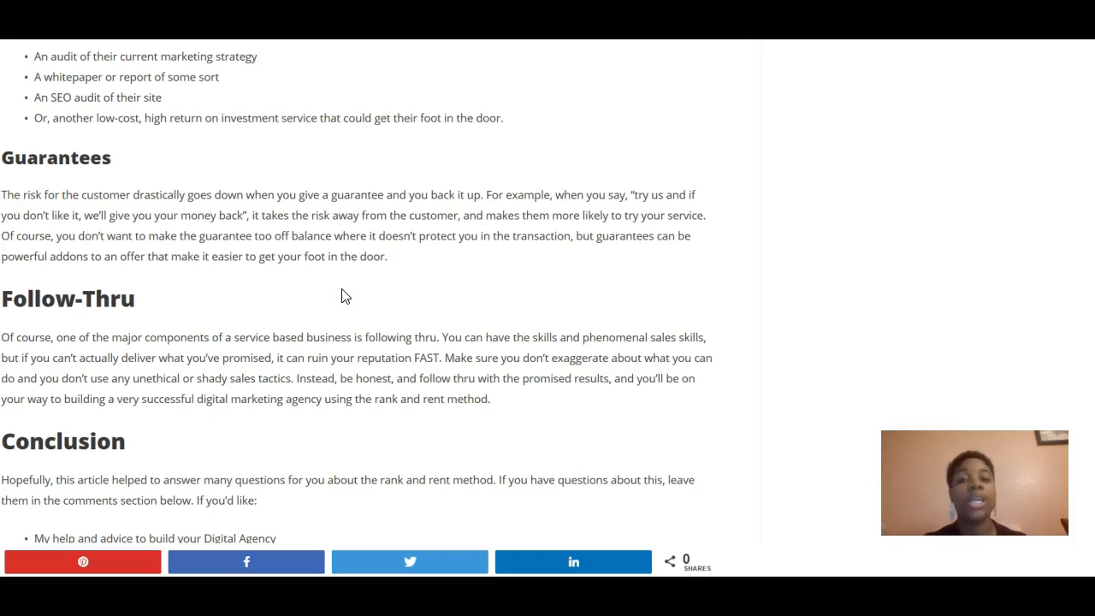
{"action": "scroll", "coordinate": [342, 297], "scroll_direction": "up", "scroll_amount": 1}
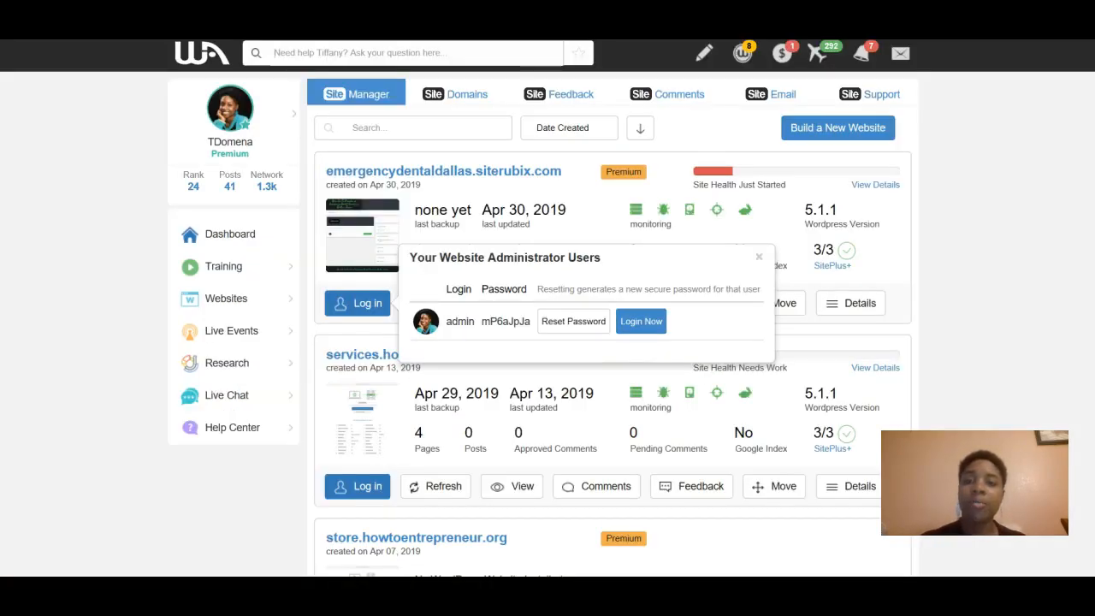
From the browser page with Wealthy Affiliate's Site Manager, go to howtoentrepreneur.org/rocketlawyer.
{"action": "left_click", "coordinate": [419, 26]}
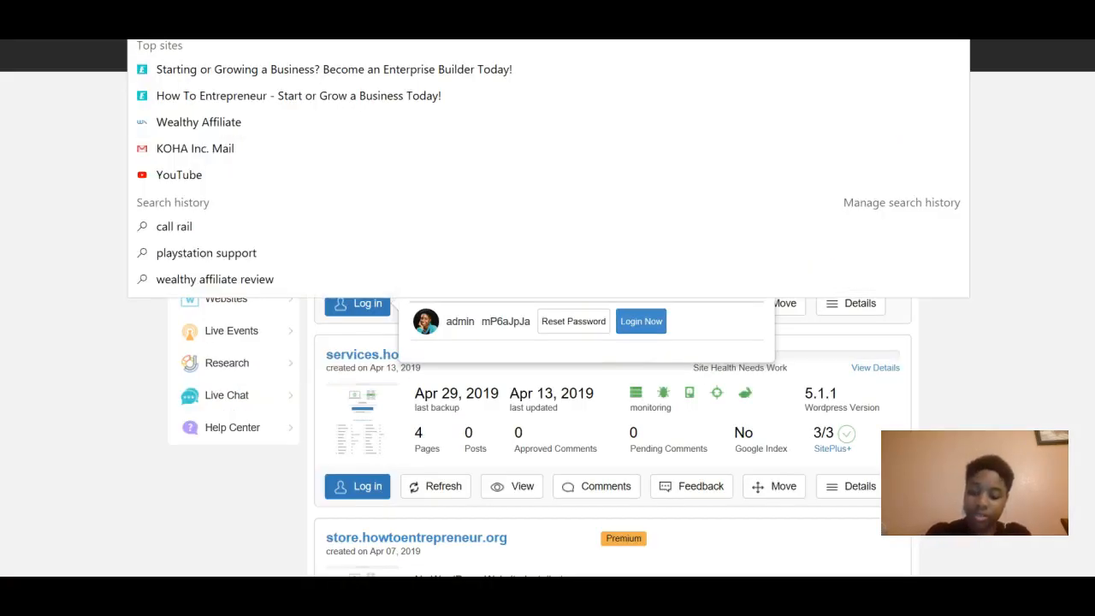
{"action": "type", "text": "howtoentrepreneur"}
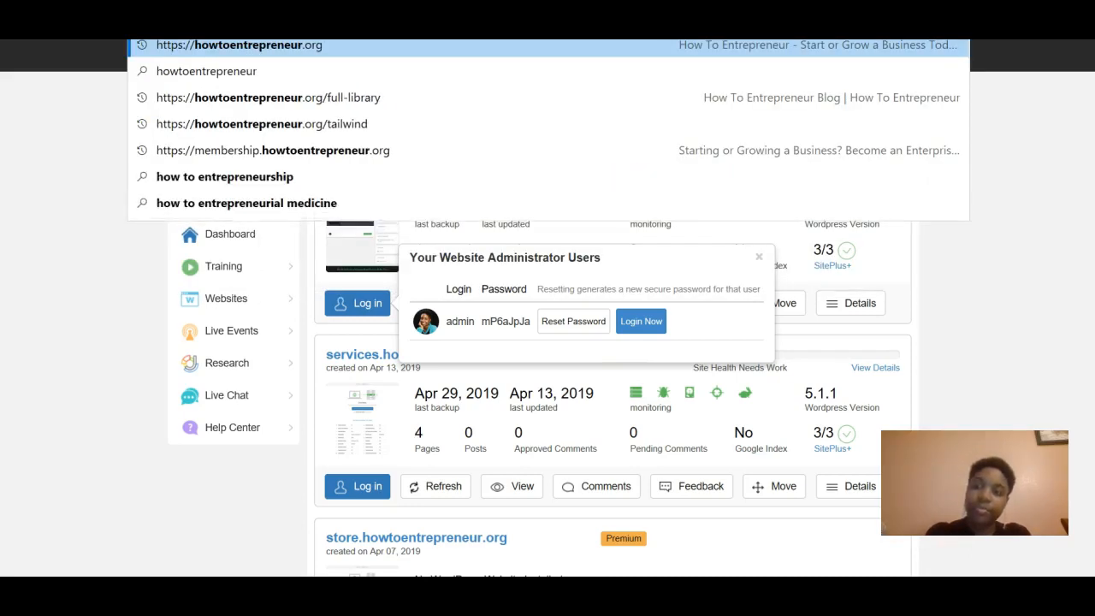
{"action": "type", "text": ".org/ro"}
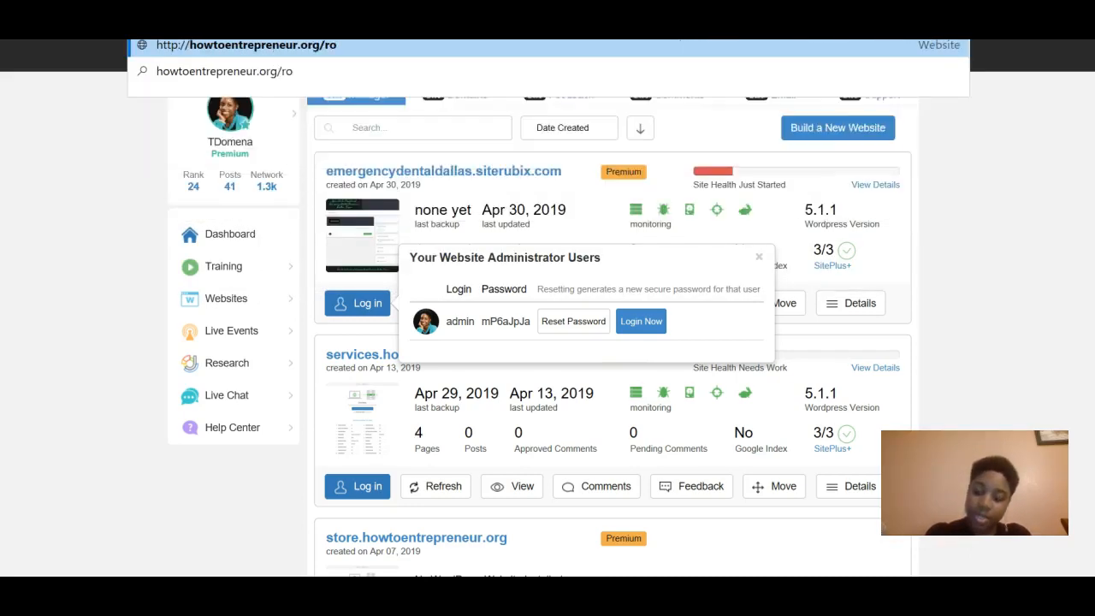
{"action": "type", "text": "cketlawyer"}
{"action": "key", "text": "Return"}
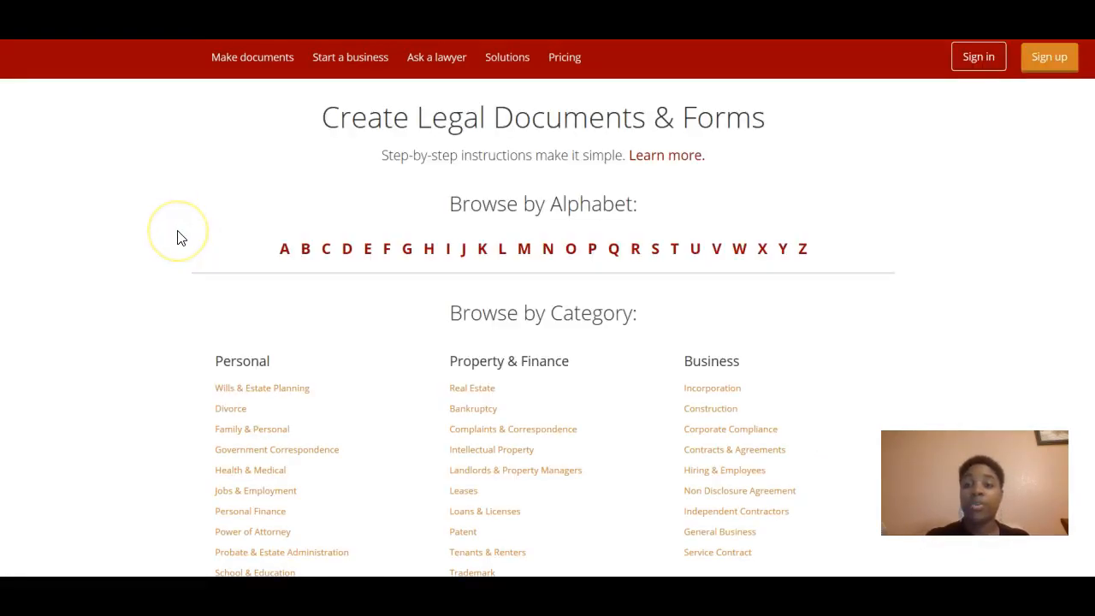
Look through Rocket Lawyer's legal documents page, including its alphabetical index, the Personal, Property & Finance and Business categories, and Popular Documents.
{"action": "scroll", "coordinate": [530, 187], "scroll_direction": "down", "scroll_amount": 2}
{"action": "scroll", "coordinate": [530, 186], "scroll_direction": "down", "scroll_amount": 2}
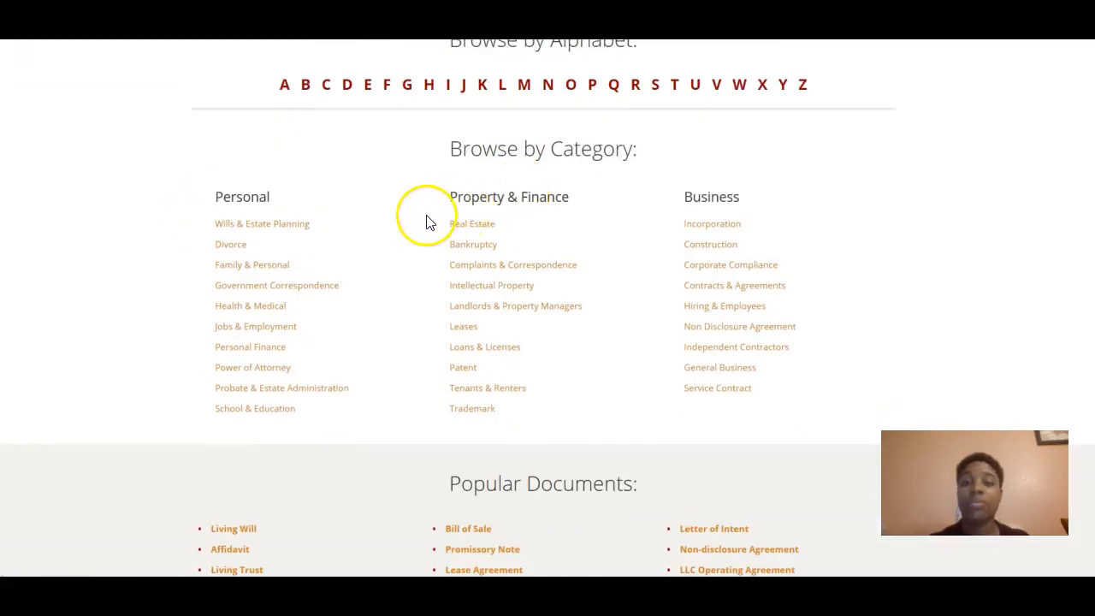
{"action": "scroll", "coordinate": [437, 222], "scroll_direction": "down", "scroll_amount": 2}
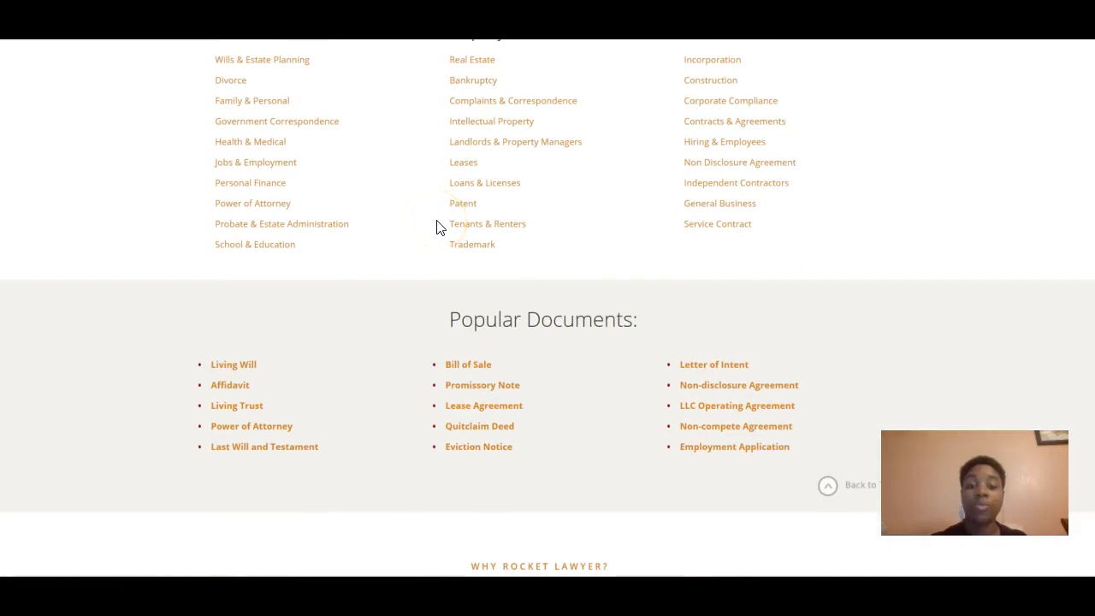
{"action": "scroll", "coordinate": [436, 227], "scroll_direction": "up", "scroll_amount": 2}
{"action": "scroll", "coordinate": [436, 227], "scroll_direction": "up", "scroll_amount": 2}
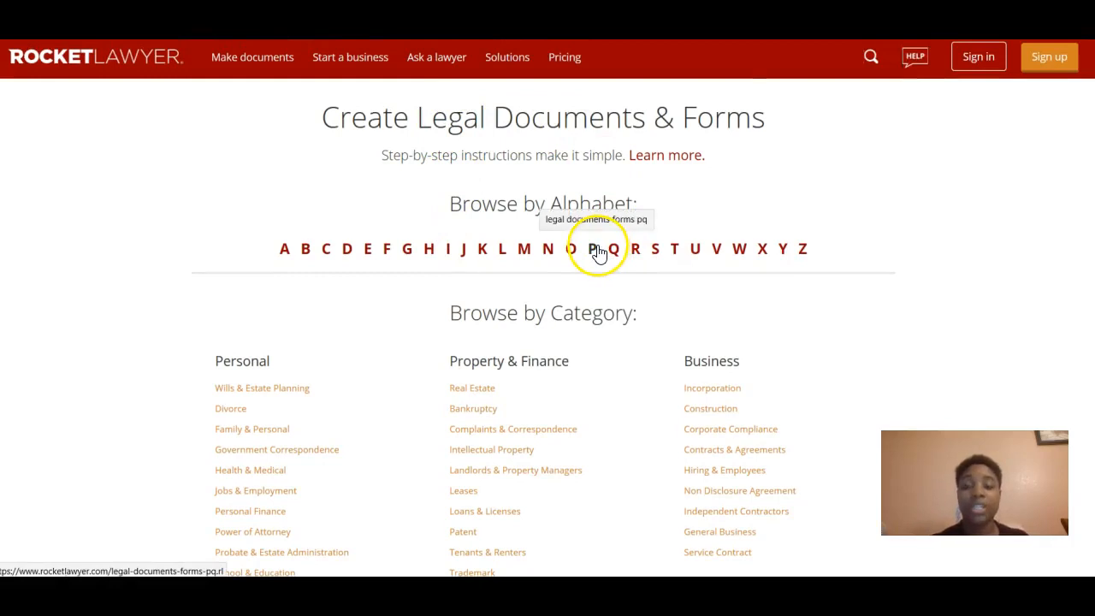
{"action": "scroll", "coordinate": [599, 254], "scroll_direction": "down", "scroll_amount": 3}
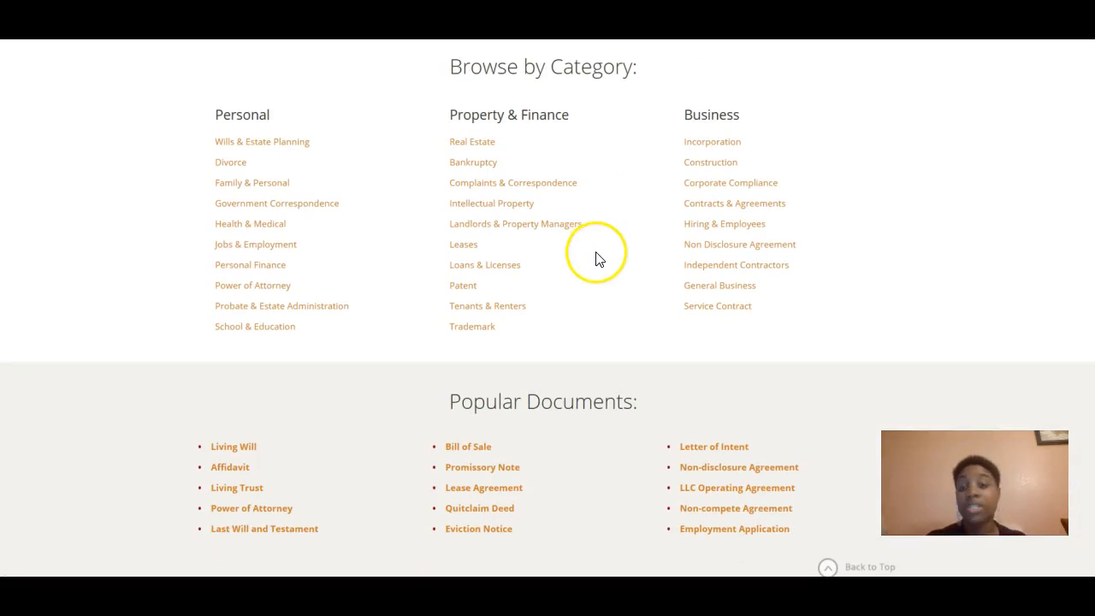
{"action": "scroll", "coordinate": [597, 255], "scroll_direction": "up", "scroll_amount": 1}
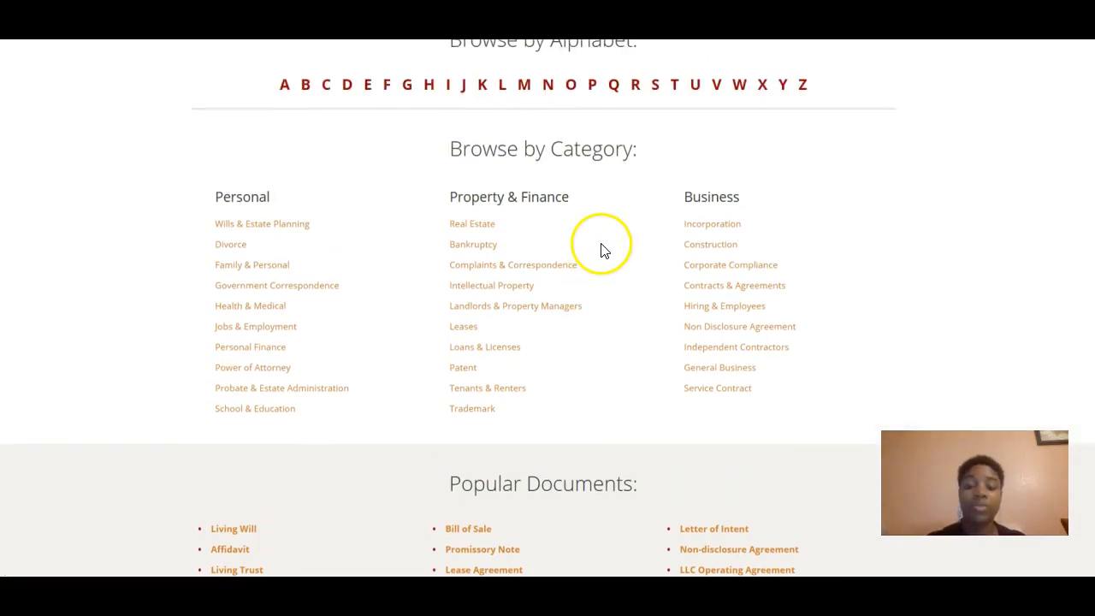
Open Rocket Lawyer's business Contracts & Agreements category and look through its Business and Business, Partnership, Collaboration agreement lists.
{"action": "scroll", "coordinate": [602, 250], "scroll_direction": "up", "scroll_amount": 1}
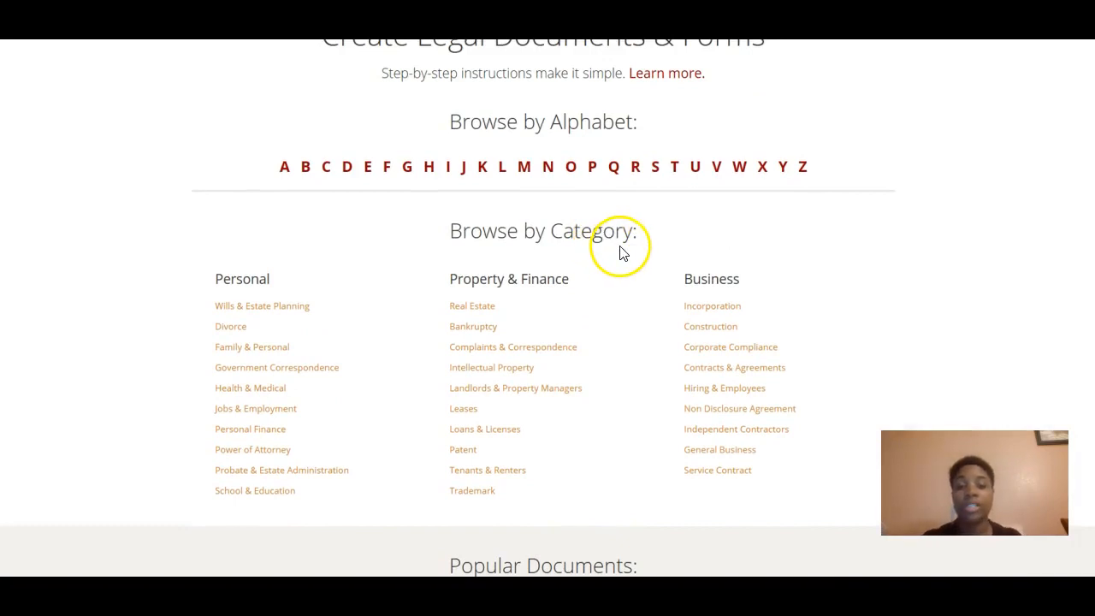
{"action": "scroll", "coordinate": [726, 237], "scroll_direction": "down", "scroll_amount": 2}
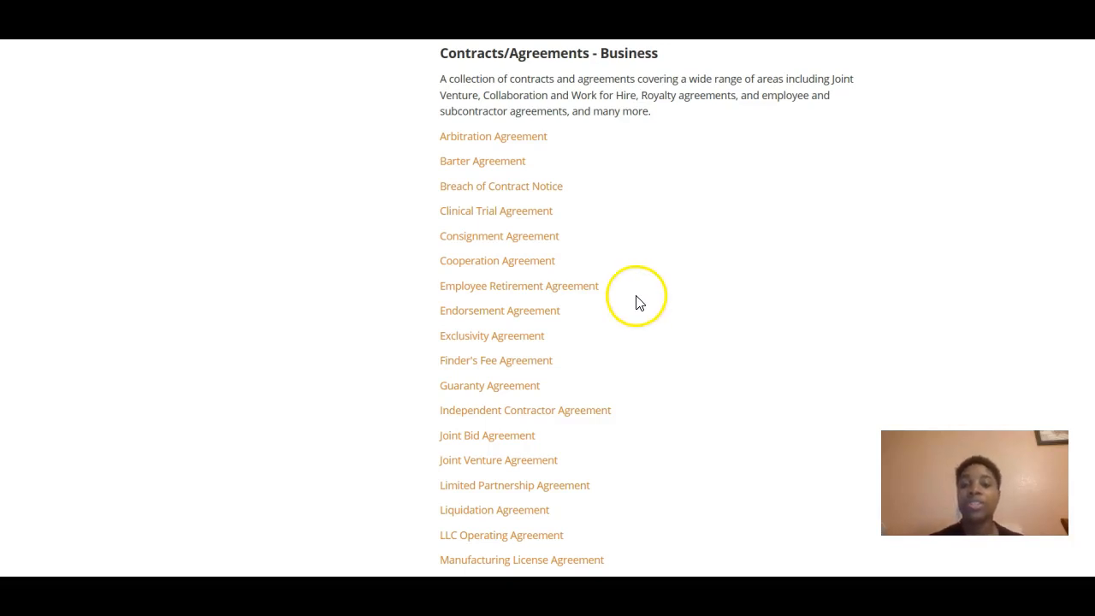
{"action": "scroll", "coordinate": [631, 262], "scroll_direction": "down", "scroll_amount": 5}
{"action": "scroll", "coordinate": [642, 247], "scroll_direction": "up", "scroll_amount": 6}
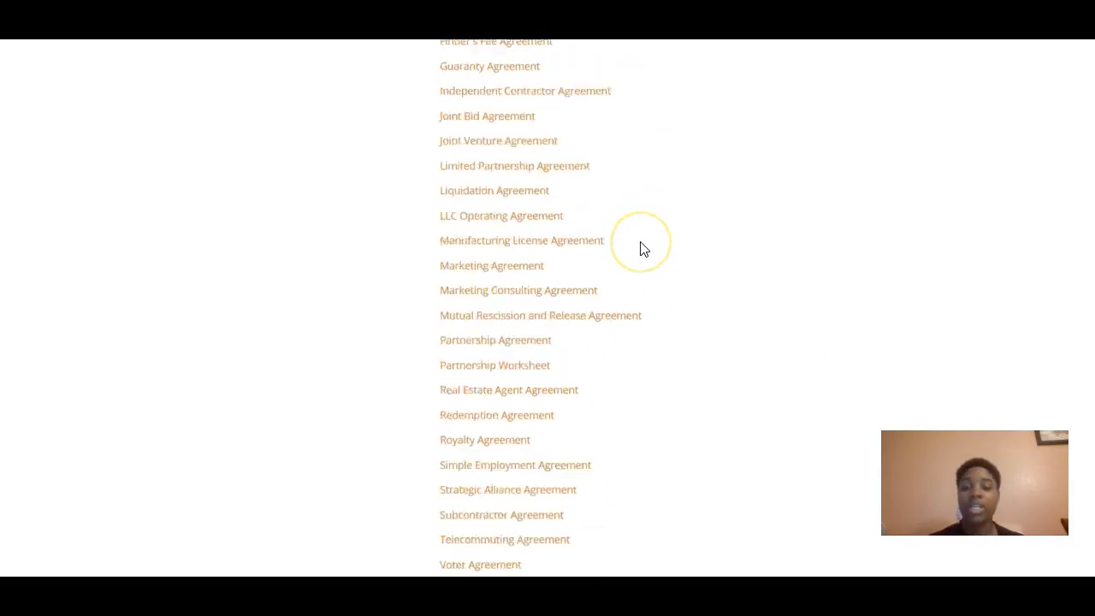
{"action": "scroll", "coordinate": [629, 241], "scroll_direction": "down", "scroll_amount": 2}
{"action": "scroll", "coordinate": [624, 240], "scroll_direction": "down", "scroll_amount": 8}
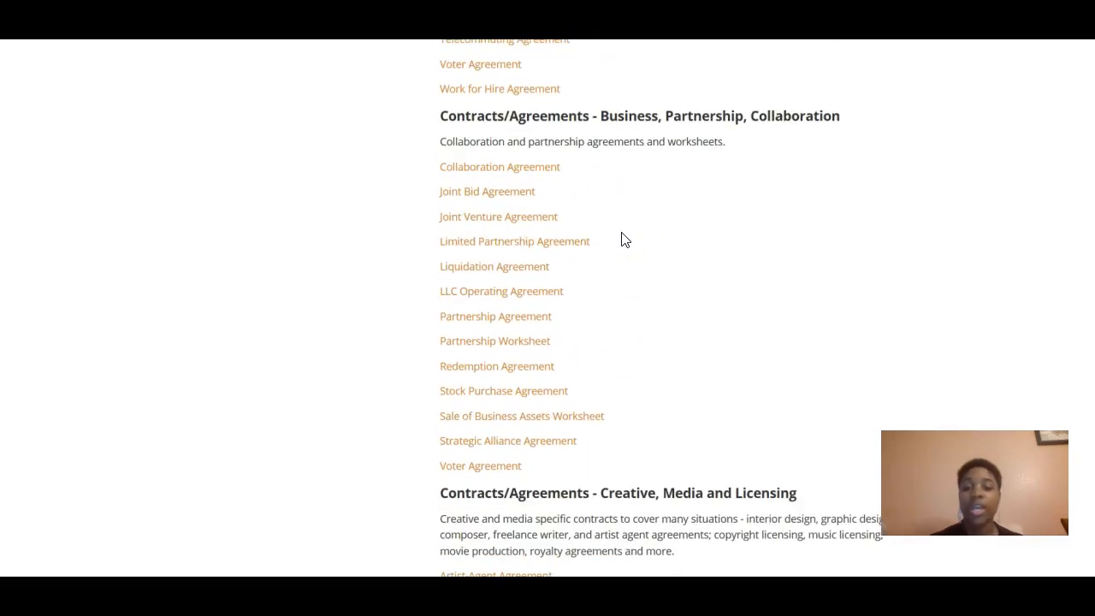
{"action": "scroll", "coordinate": [625, 241], "scroll_direction": "down", "scroll_amount": 13}
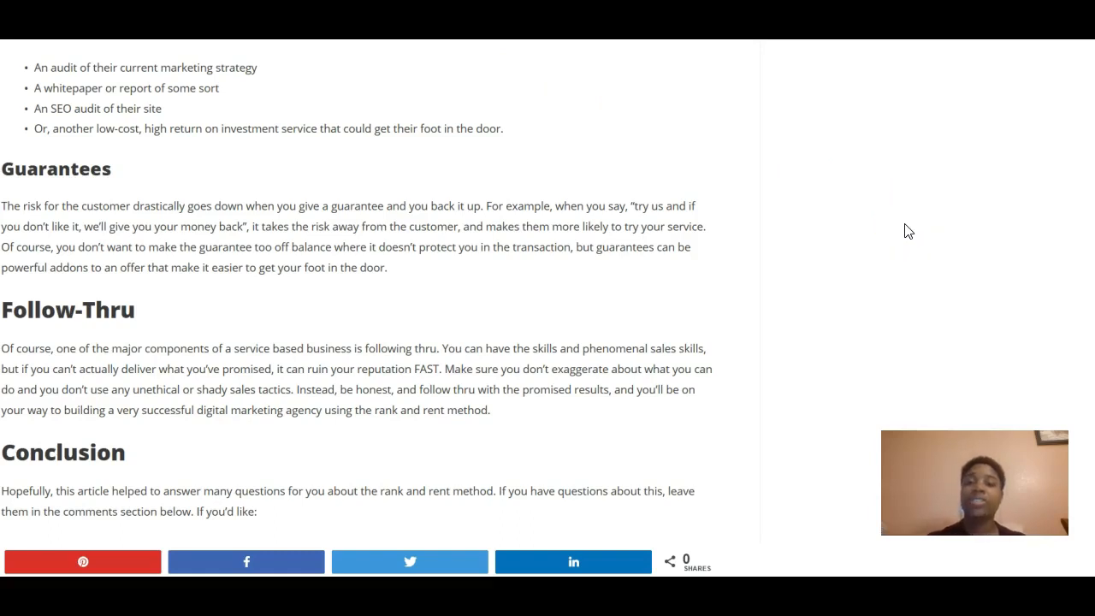
Back in the rank and rent article, read the Guarantees and Follow-Thru sections, continuing to the Conclusion.
{"action": "scroll", "coordinate": [908, 231], "scroll_direction": "down", "scroll_amount": 1}
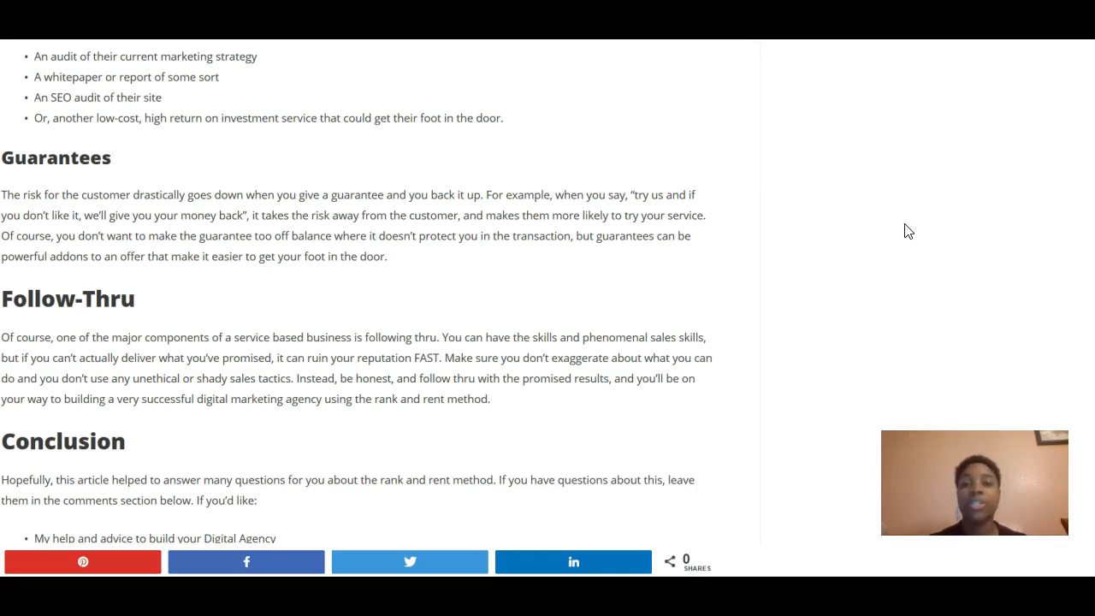
{"action": "scroll", "coordinate": [908, 231], "scroll_direction": "up", "scroll_amount": 1}
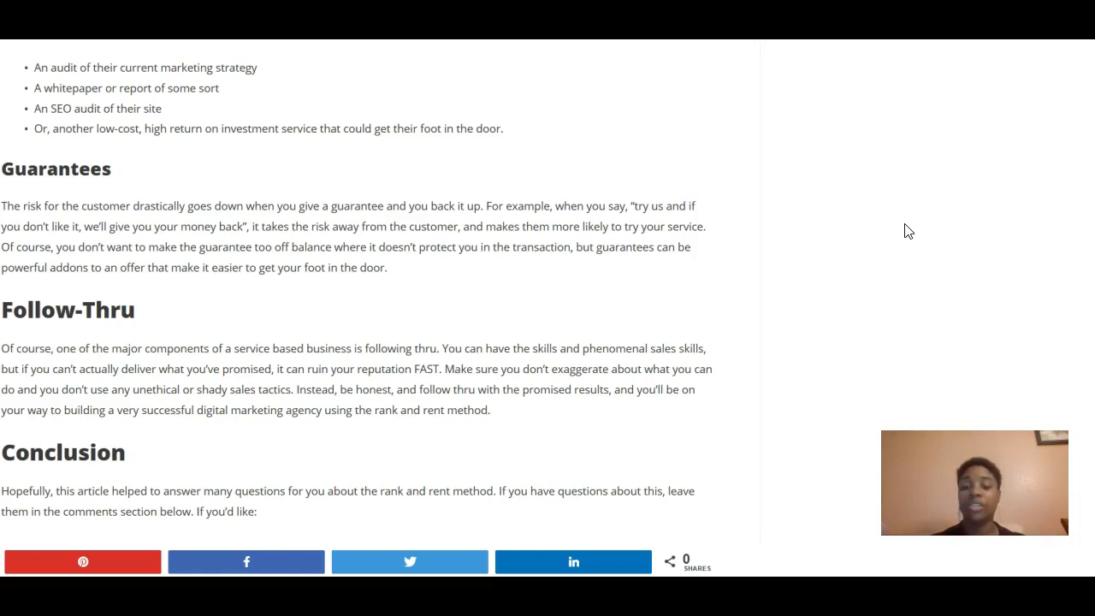
{"action": "scroll", "coordinate": [909, 231], "scroll_direction": "down", "scroll_amount": 1}
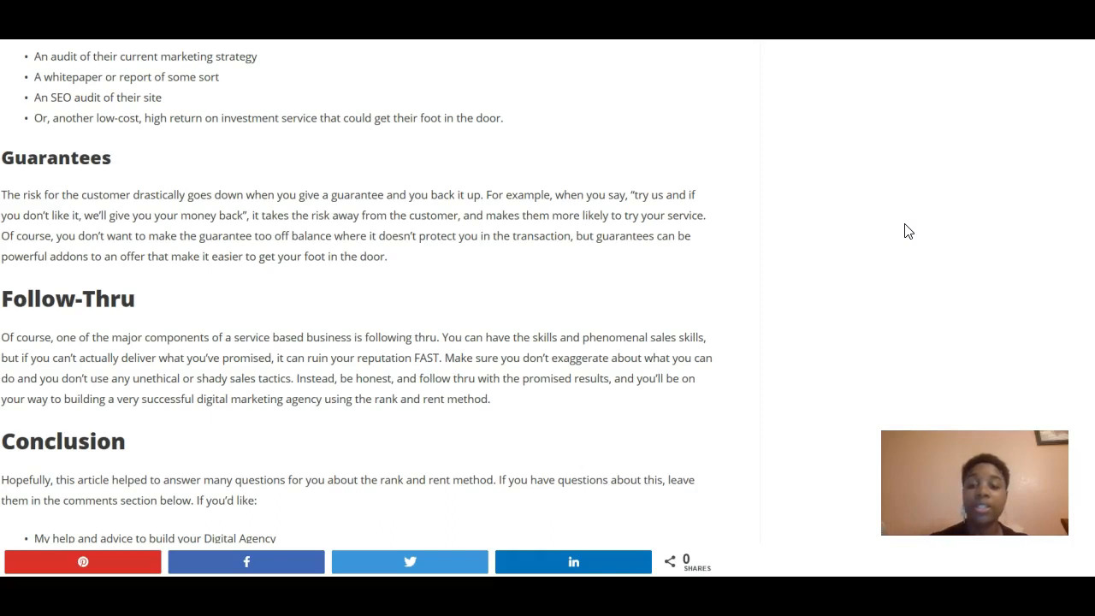
{"action": "scroll", "coordinate": [908, 231], "scroll_direction": "up", "scroll_amount": 1}
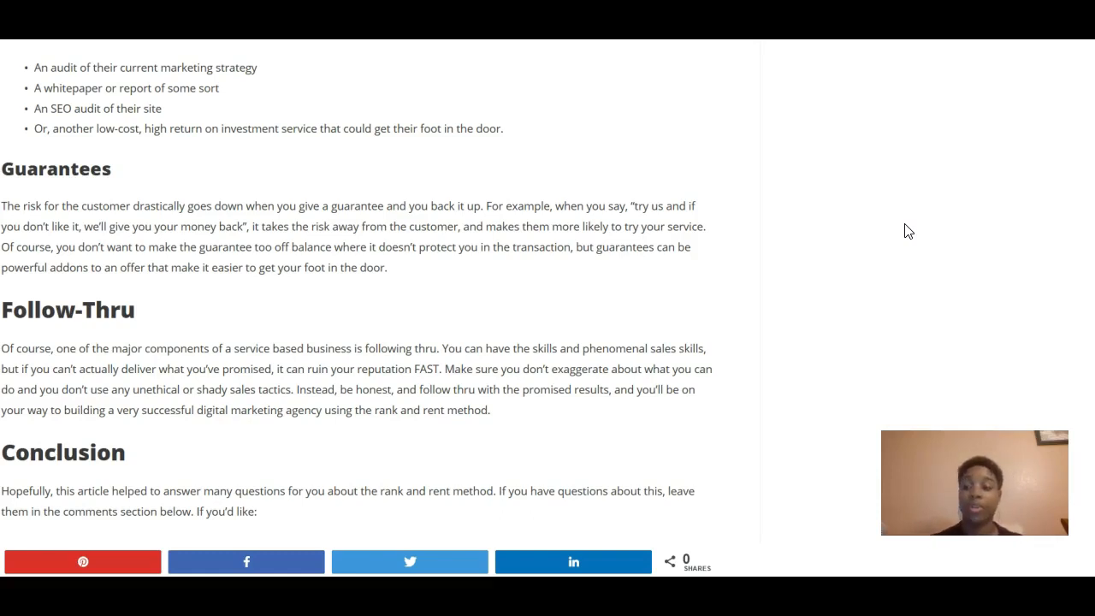
{"action": "scroll", "coordinate": [929, 215], "scroll_direction": "down", "scroll_amount": 4}
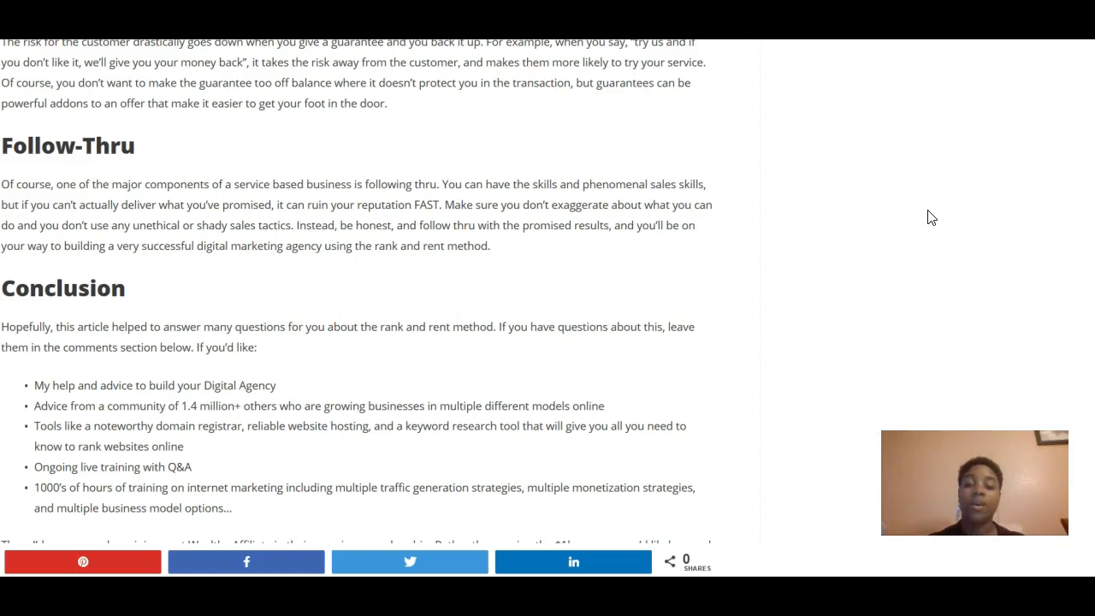
Read the article's Conclusion, covering the list of coaching, community, tools and training benefits and the Wealthy Affiliate premium membership recommendation.
{"action": "scroll", "coordinate": [931, 217], "scroll_direction": "down", "scroll_amount": 2}
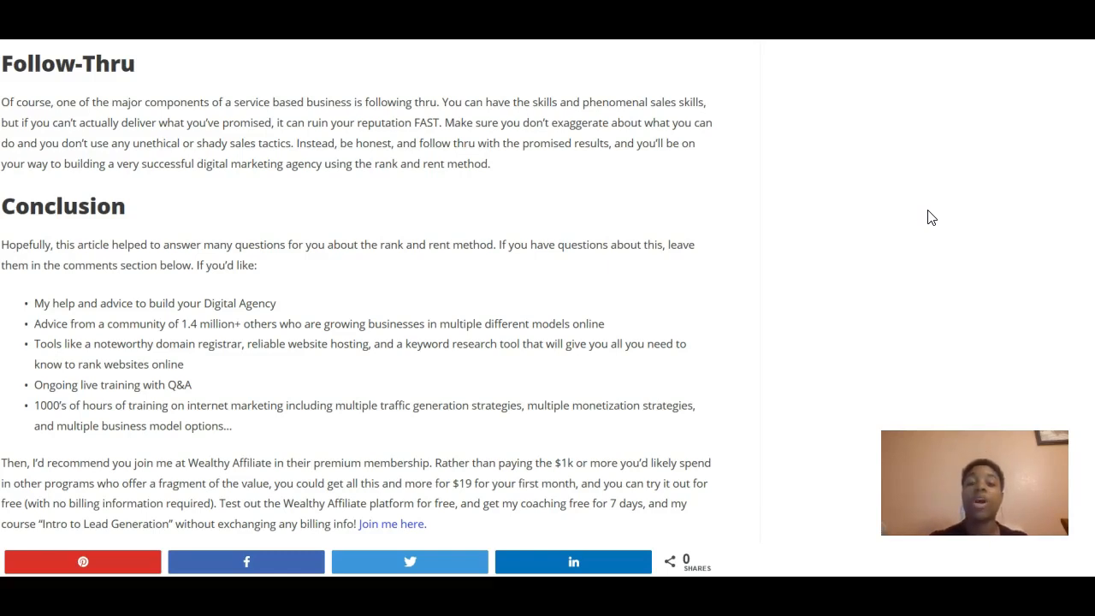
{"action": "scroll", "coordinate": [931, 217], "scroll_direction": "down", "scroll_amount": 1}
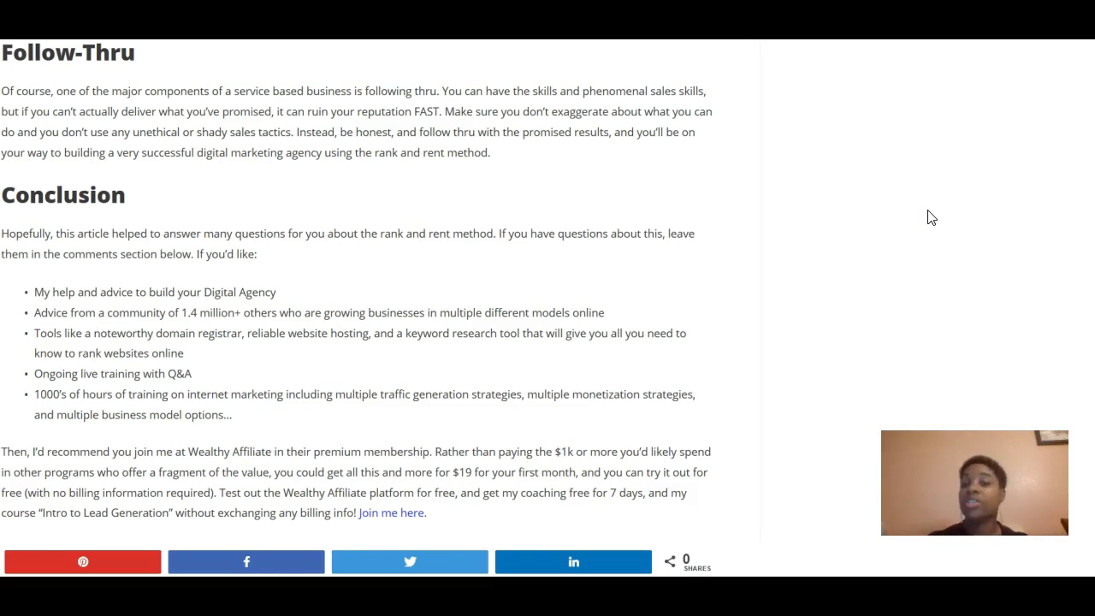
{"action": "scroll", "coordinate": [932, 217], "scroll_direction": "up", "scroll_amount": 1}
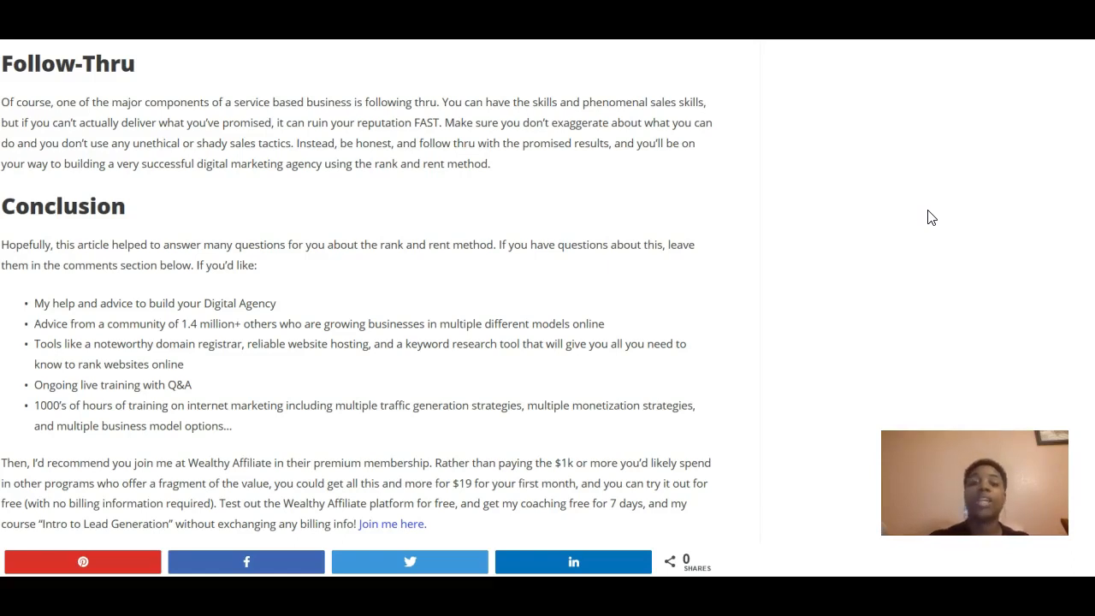
{"action": "scroll", "coordinate": [931, 217], "scroll_direction": "down", "scroll_amount": 1}
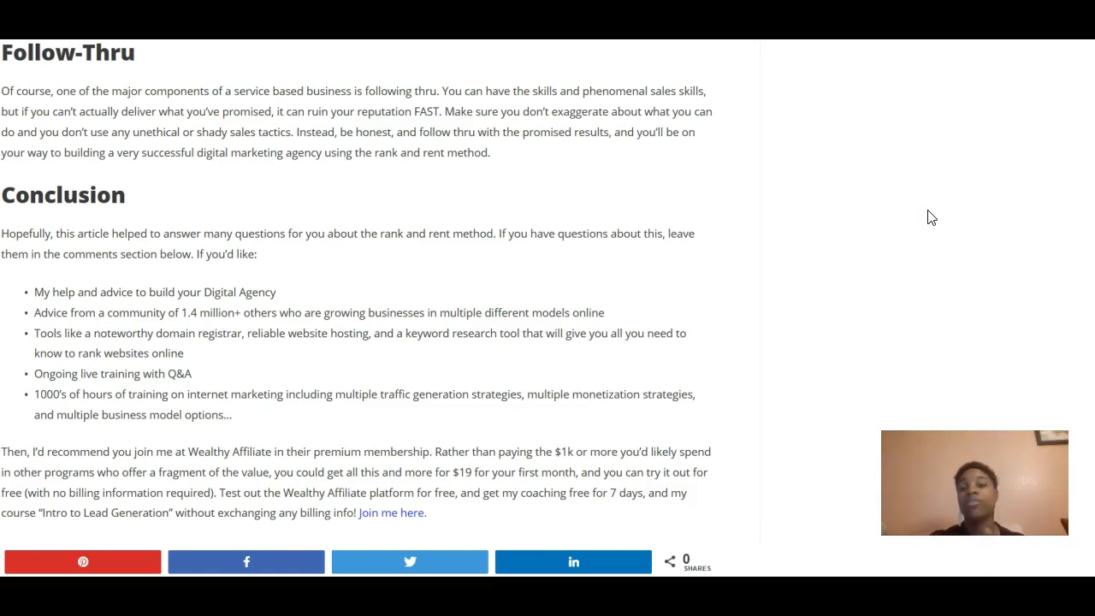
{"action": "scroll", "coordinate": [931, 218], "scroll_direction": "up", "scroll_amount": 1}
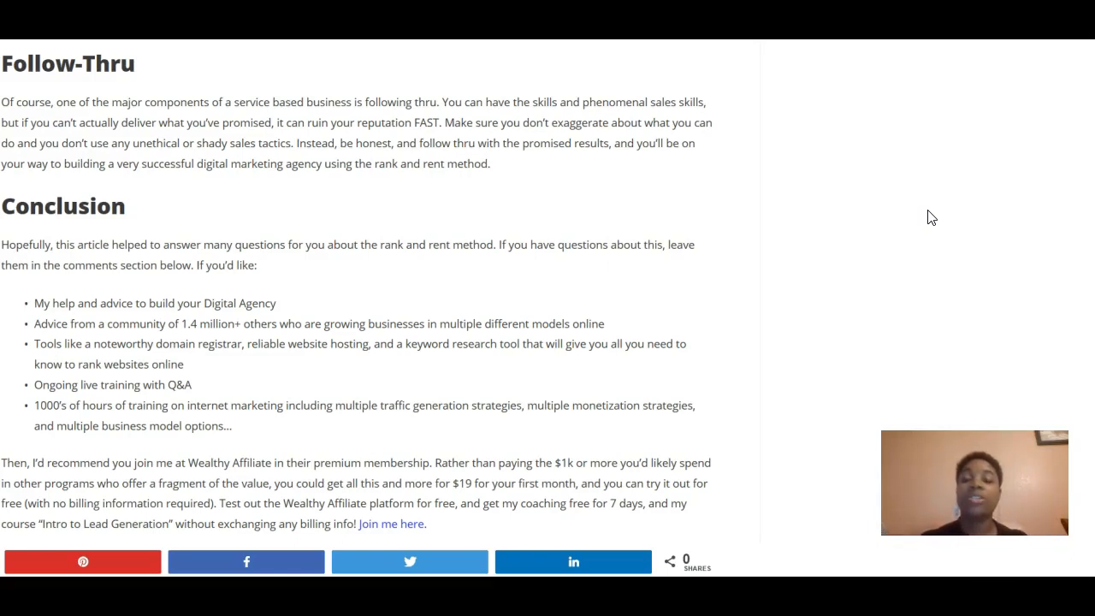
{"action": "scroll", "coordinate": [931, 218], "scroll_direction": "down", "scroll_amount": 1}
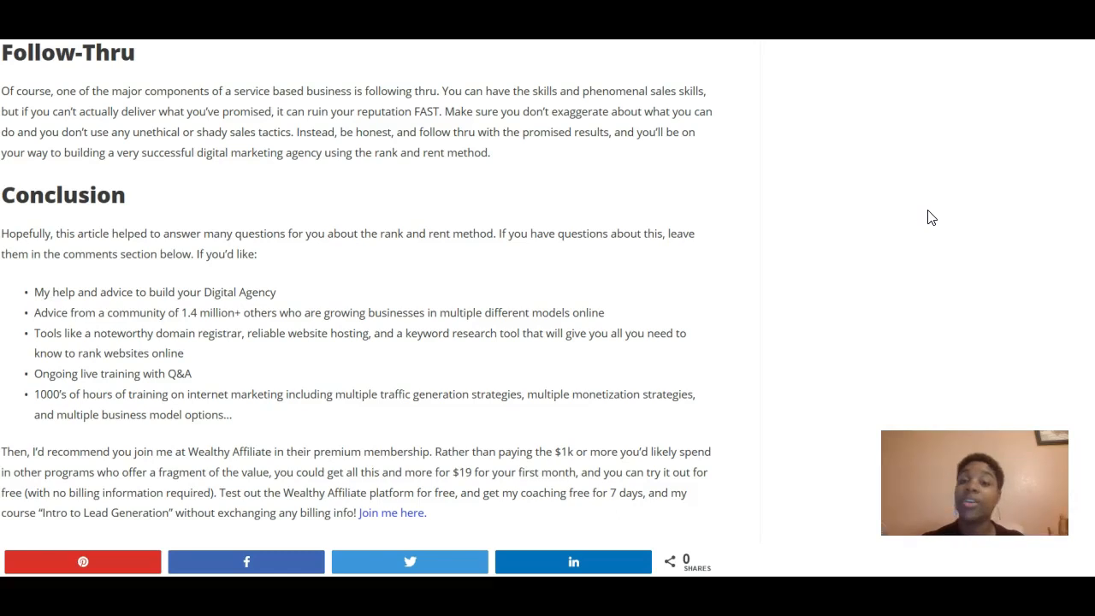
{"action": "scroll", "coordinate": [931, 217], "scroll_direction": "down", "scroll_amount": 1}
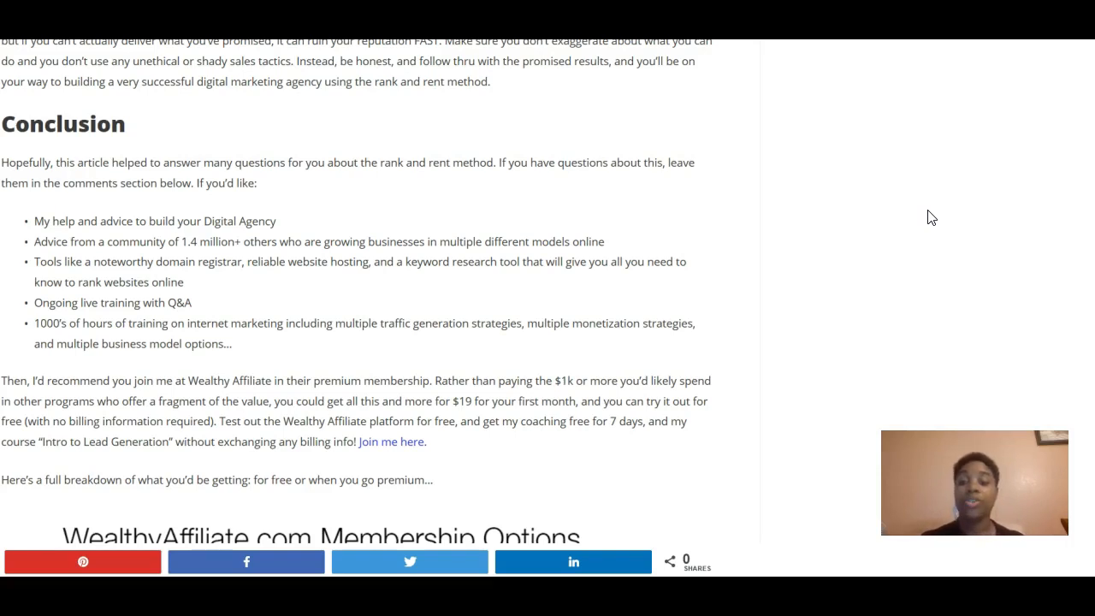
{"action": "scroll", "coordinate": [932, 218], "scroll_direction": "down", "scroll_amount": 1}
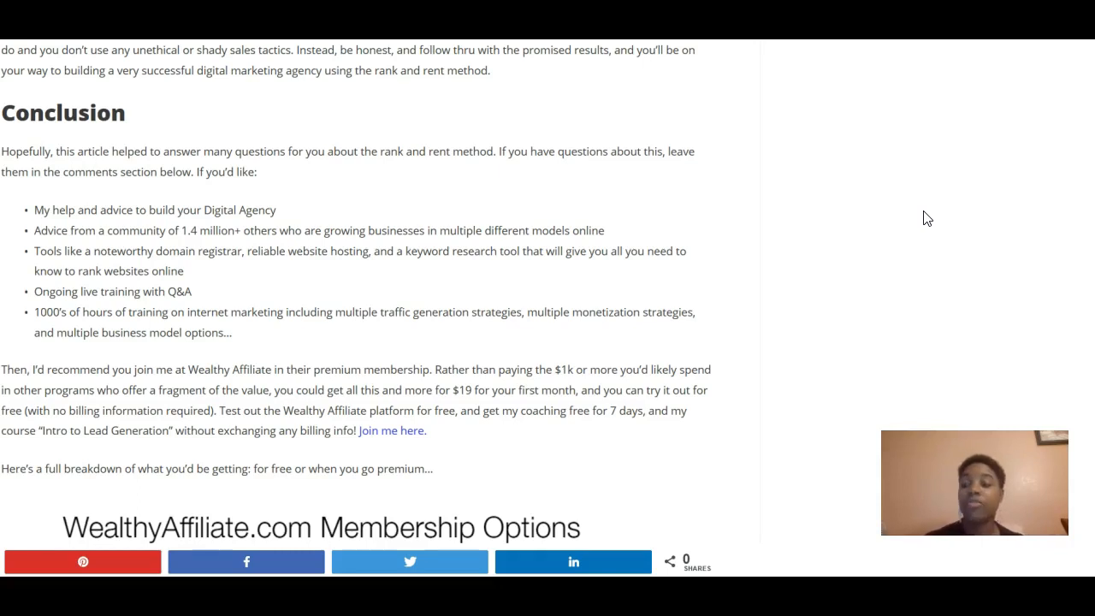
{"action": "scroll", "coordinate": [920, 214], "scroll_direction": "up", "scroll_amount": 1}
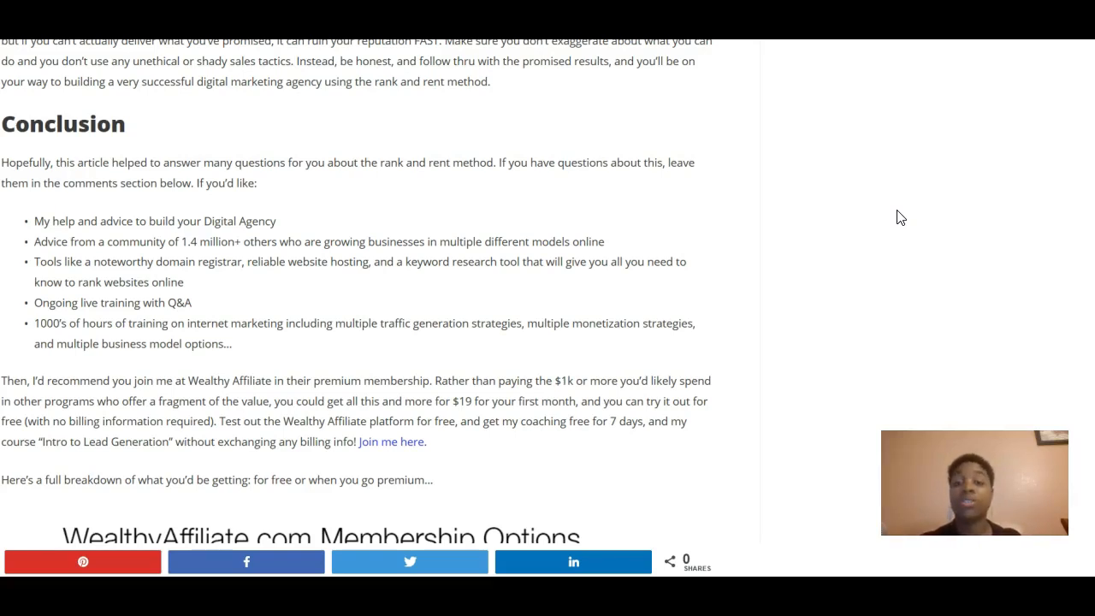
Compare the Starter and Premium plans in the WealthyAffiliate.com Membership Options table, continuing to the Starting or Growing a Business banner.
{"action": "scroll", "coordinate": [900, 217], "scroll_direction": "down", "scroll_amount": 3}
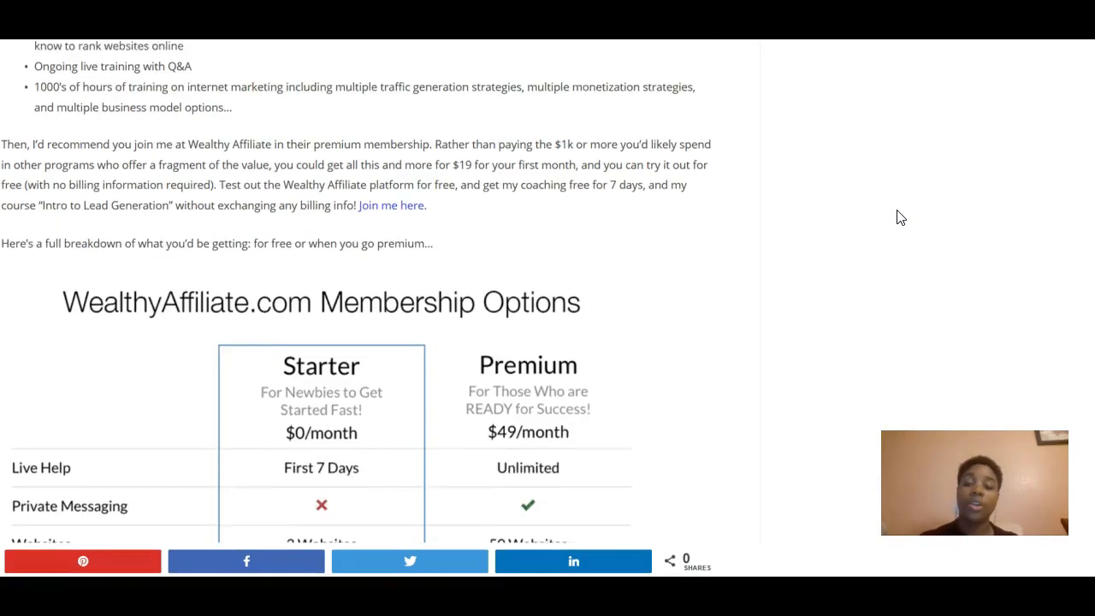
{"action": "scroll", "coordinate": [886, 218], "scroll_direction": "down", "scroll_amount": 3}
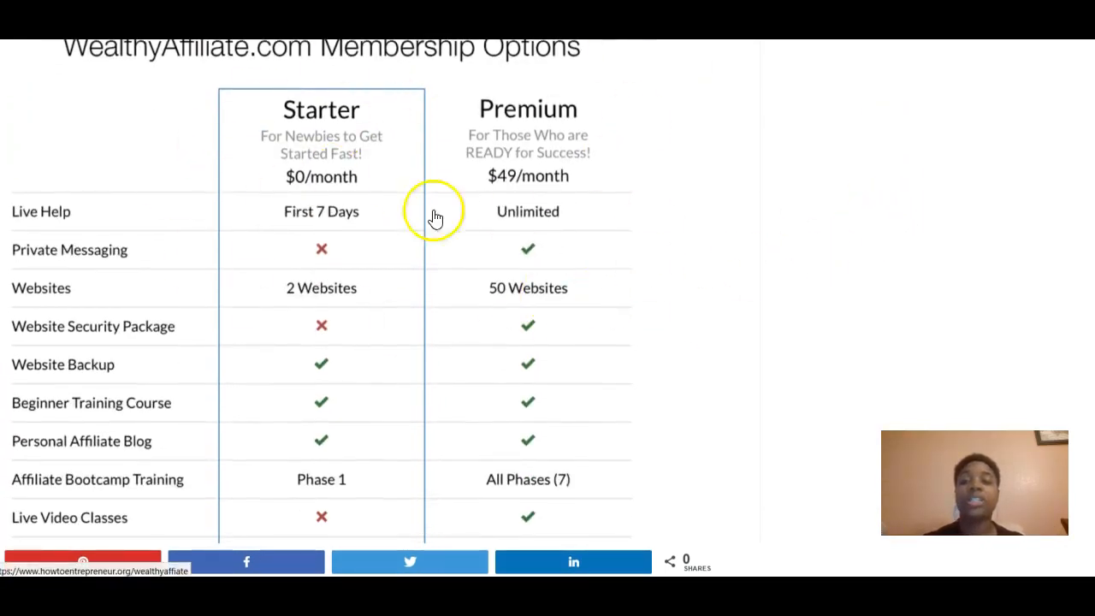
{"action": "scroll", "coordinate": [448, 251], "scroll_direction": "down", "scroll_amount": 2}
{"action": "scroll", "coordinate": [438, 231], "scroll_direction": "down", "scroll_amount": 6}
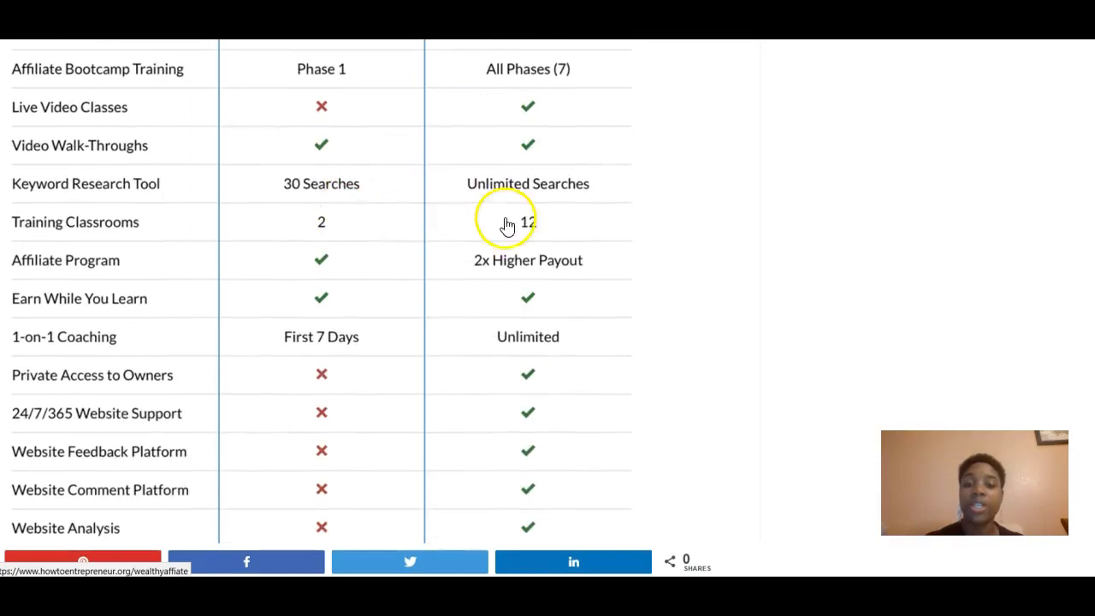
{"action": "scroll", "coordinate": [379, 289], "scroll_direction": "down", "scroll_amount": 3}
{"action": "scroll", "coordinate": [399, 223], "scroll_direction": "up", "scroll_amount": 2}
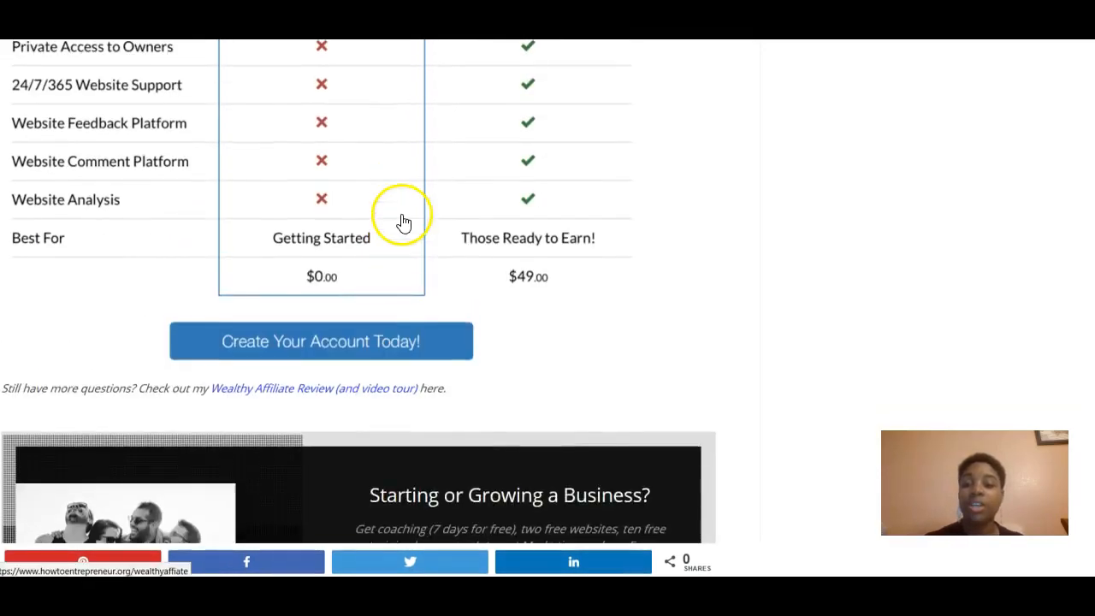
{"action": "scroll", "coordinate": [410, 229], "scroll_direction": "up", "scroll_amount": 6}
{"action": "scroll", "coordinate": [409, 229], "scroll_direction": "up", "scroll_amount": 13}
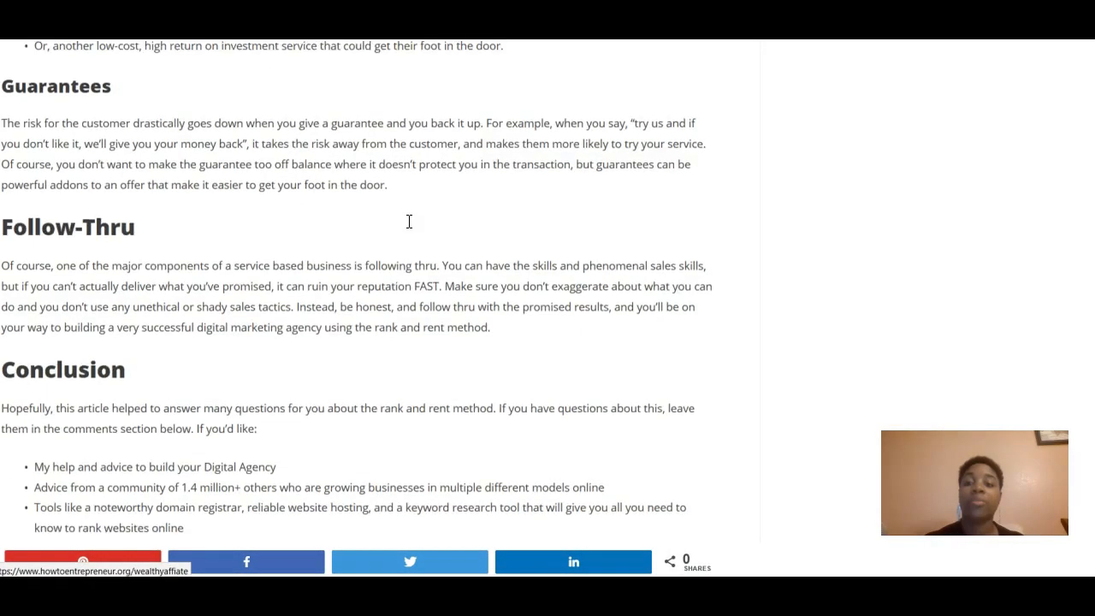
{"action": "scroll", "coordinate": [410, 230], "scroll_direction": "down", "scroll_amount": 9}
{"action": "scroll", "coordinate": [410, 229], "scroll_direction": "down", "scroll_amount": 13}
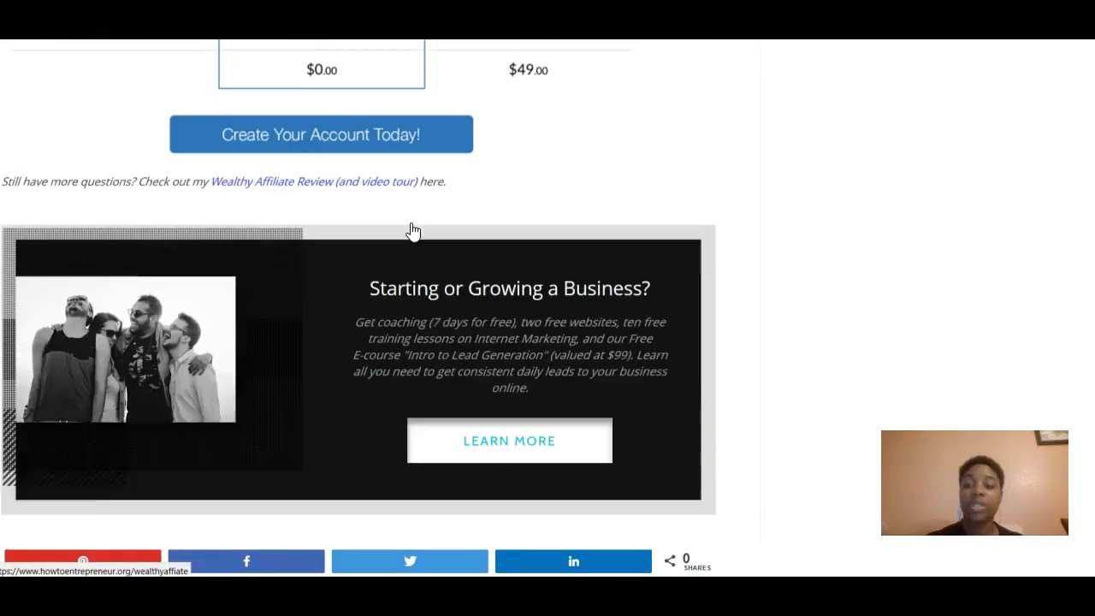
Review the article's sections in reverse, from Negotiate Deals through Billing, Get Traffic and Choose Your Website Name, back to the article title.
{"action": "scroll", "coordinate": [410, 229], "scroll_direction": "up", "scroll_amount": 6}
{"action": "scroll", "coordinate": [412, 231], "scroll_direction": "up", "scroll_amount": 15}
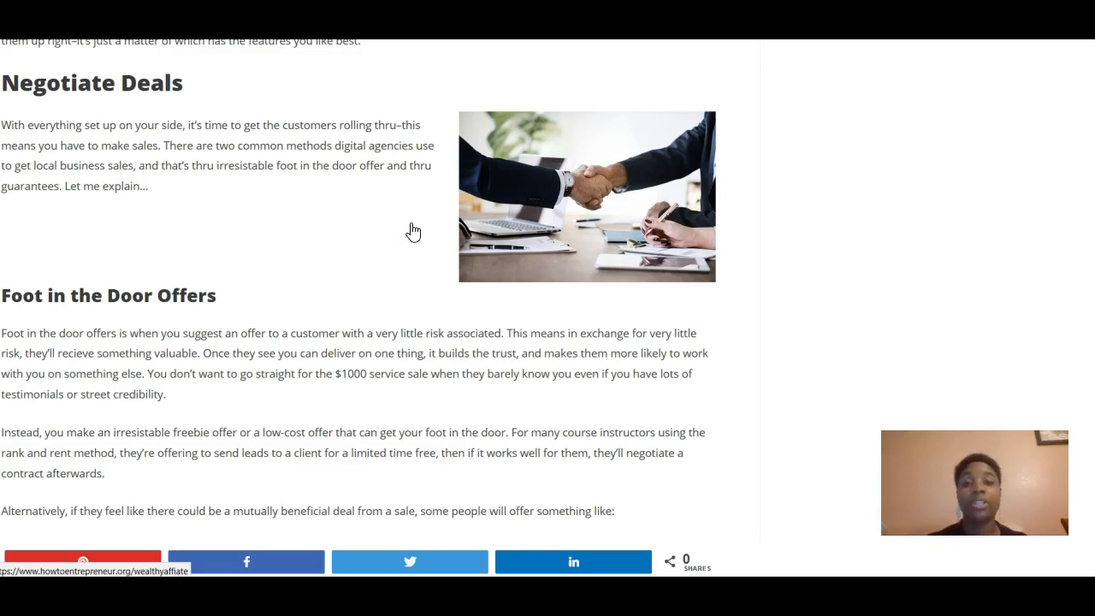
{"action": "scroll", "coordinate": [412, 229], "scroll_direction": "up", "scroll_amount": 1}
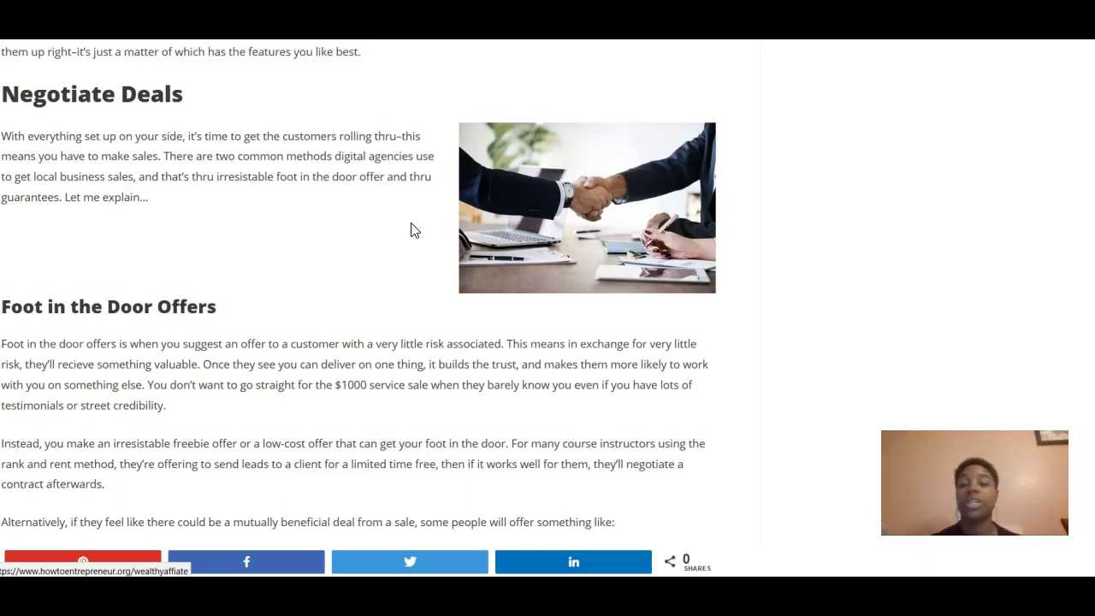
{"action": "scroll", "coordinate": [412, 229], "scroll_direction": "up", "scroll_amount": 15}
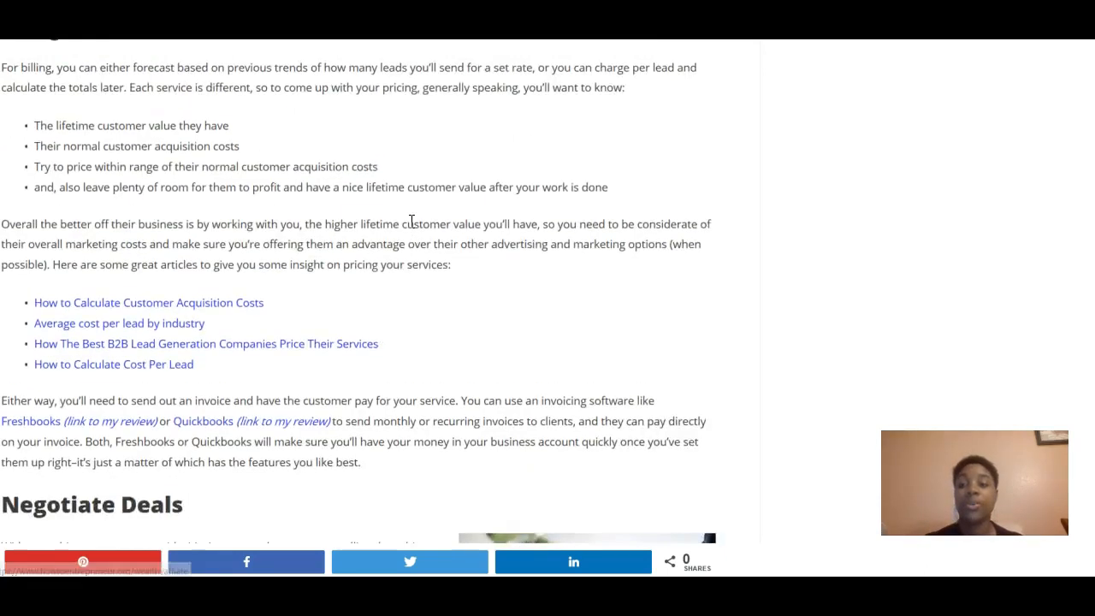
{"action": "scroll", "coordinate": [407, 219], "scroll_direction": "up", "scroll_amount": 10}
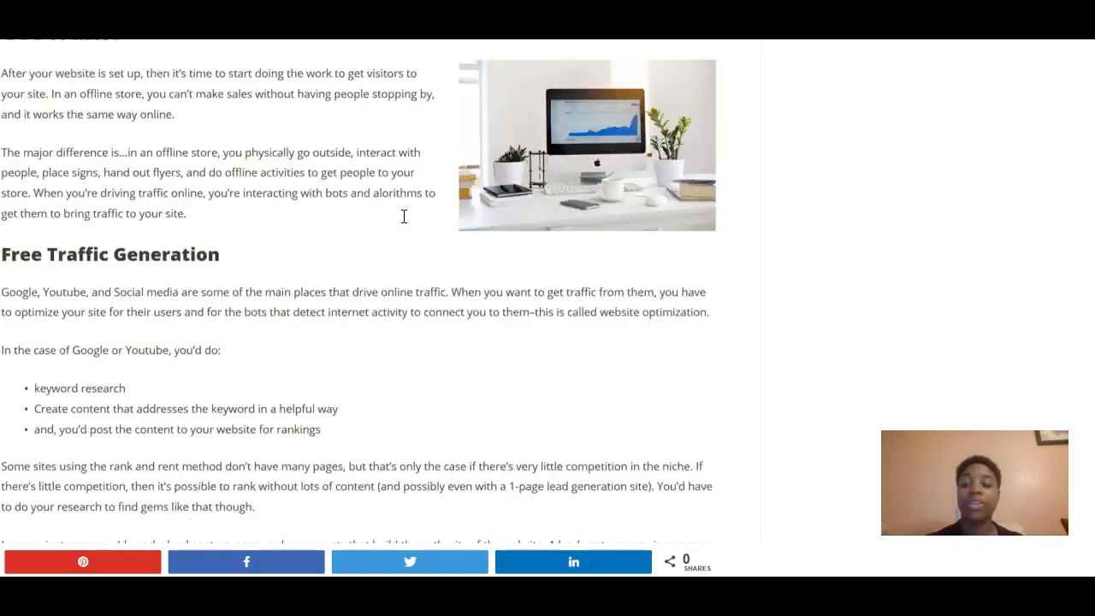
{"action": "scroll", "coordinate": [401, 218], "scroll_direction": "up", "scroll_amount": 5}
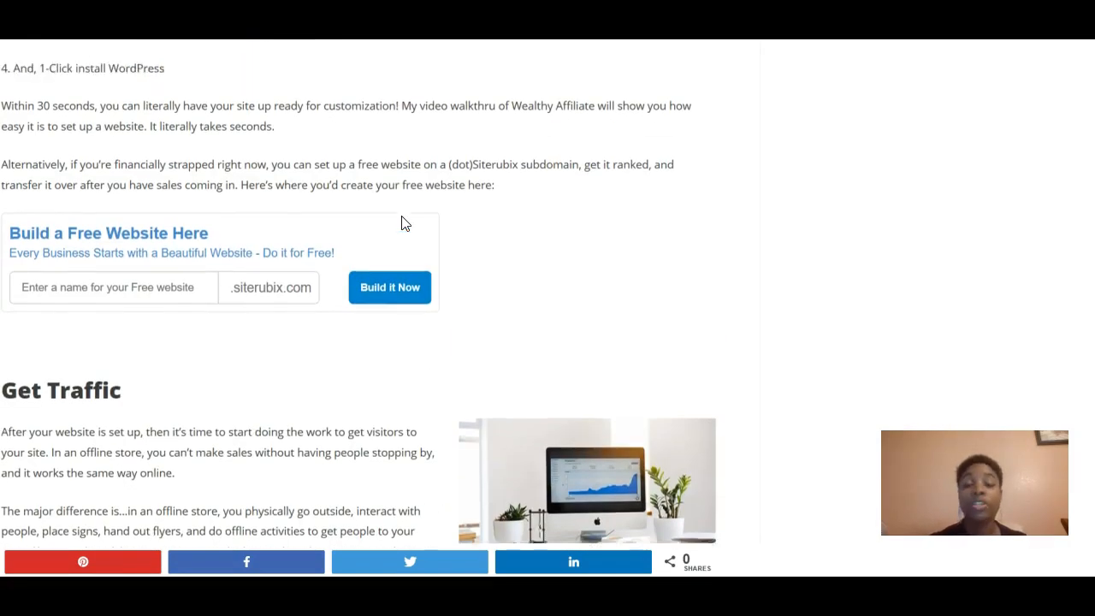
{"action": "scroll", "coordinate": [402, 221], "scroll_direction": "up", "scroll_amount": 6}
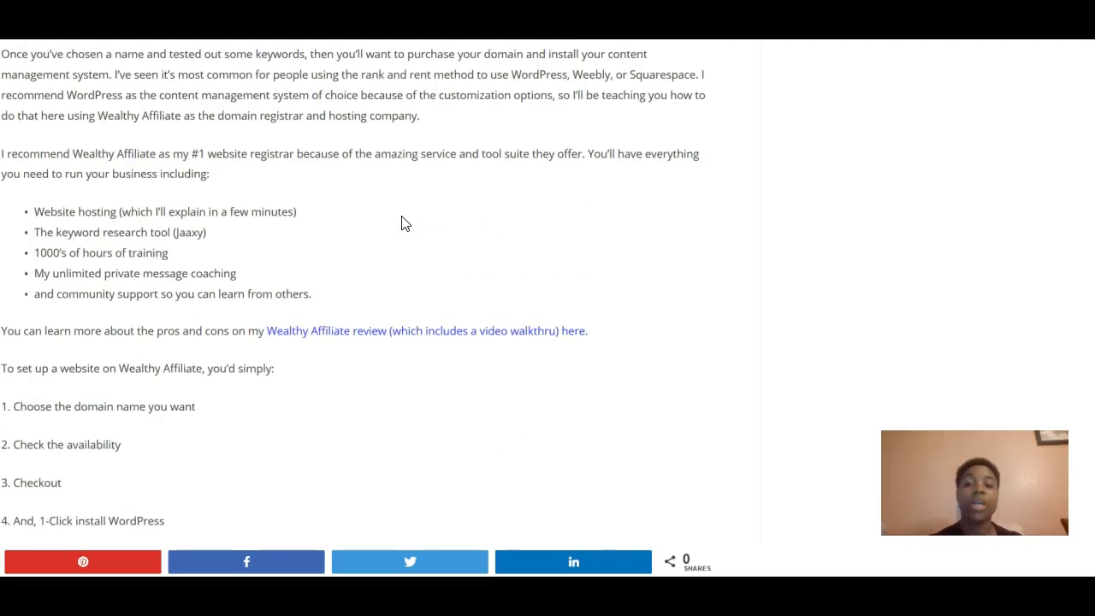
{"action": "scroll", "coordinate": [402, 221], "scroll_direction": "up", "scroll_amount": 2}
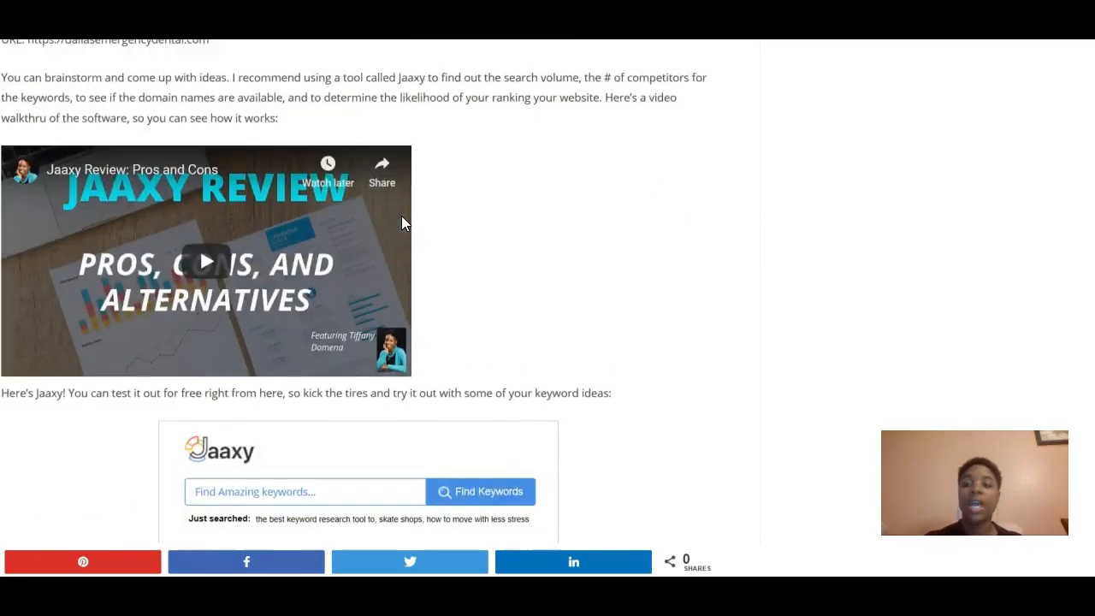
{"action": "scroll", "coordinate": [402, 221], "scroll_direction": "up", "scroll_amount": 5}
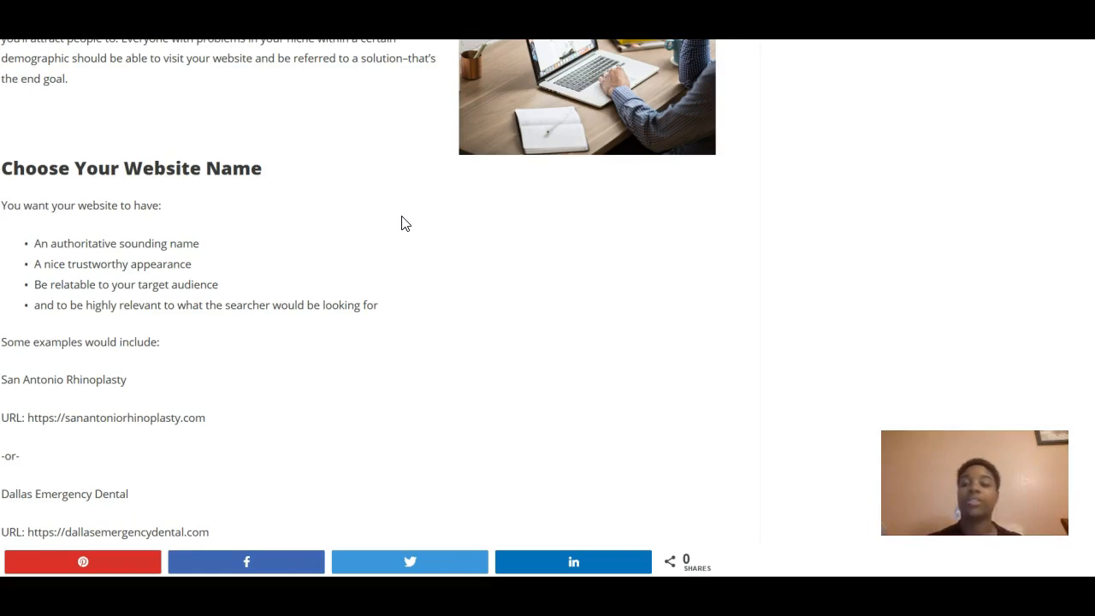
{"action": "scroll", "coordinate": [404, 223], "scroll_direction": "up", "scroll_amount": 20}
{"action": "scroll", "coordinate": [405, 223], "scroll_direction": "up", "scroll_amount": 10}
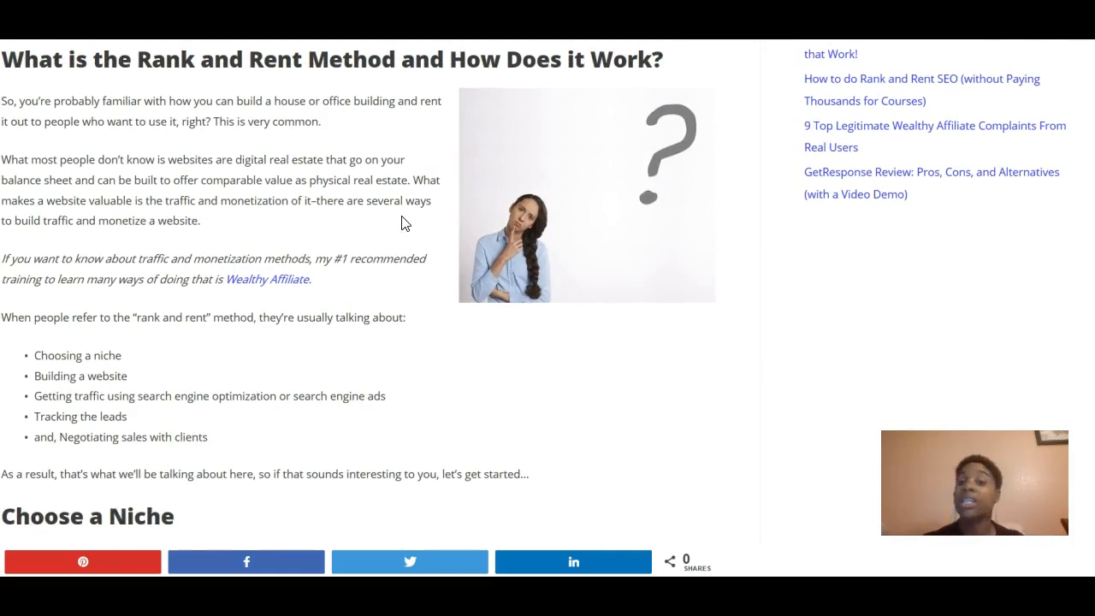
{"action": "scroll", "coordinate": [405, 224], "scroll_direction": "up", "scroll_amount": 15}
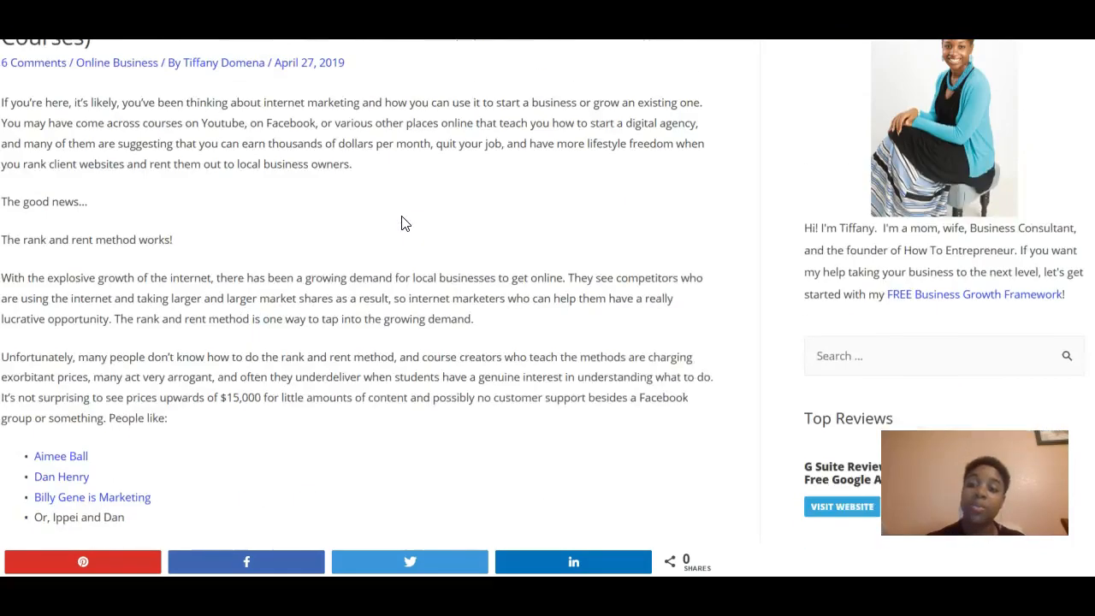
{"action": "scroll", "coordinate": [405, 223], "scroll_direction": "up", "scroll_amount": 2}
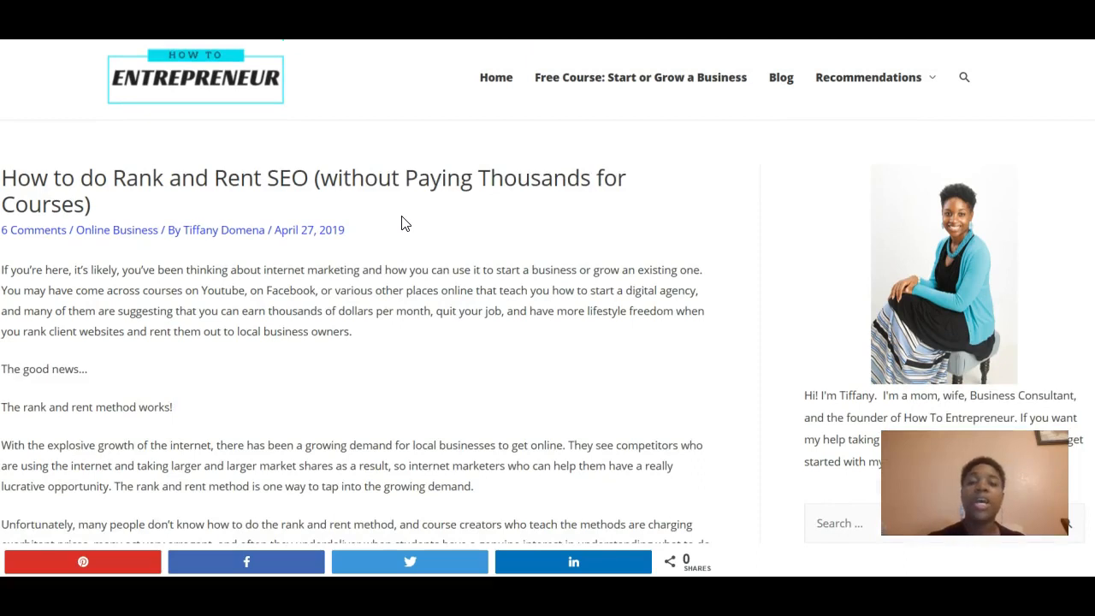